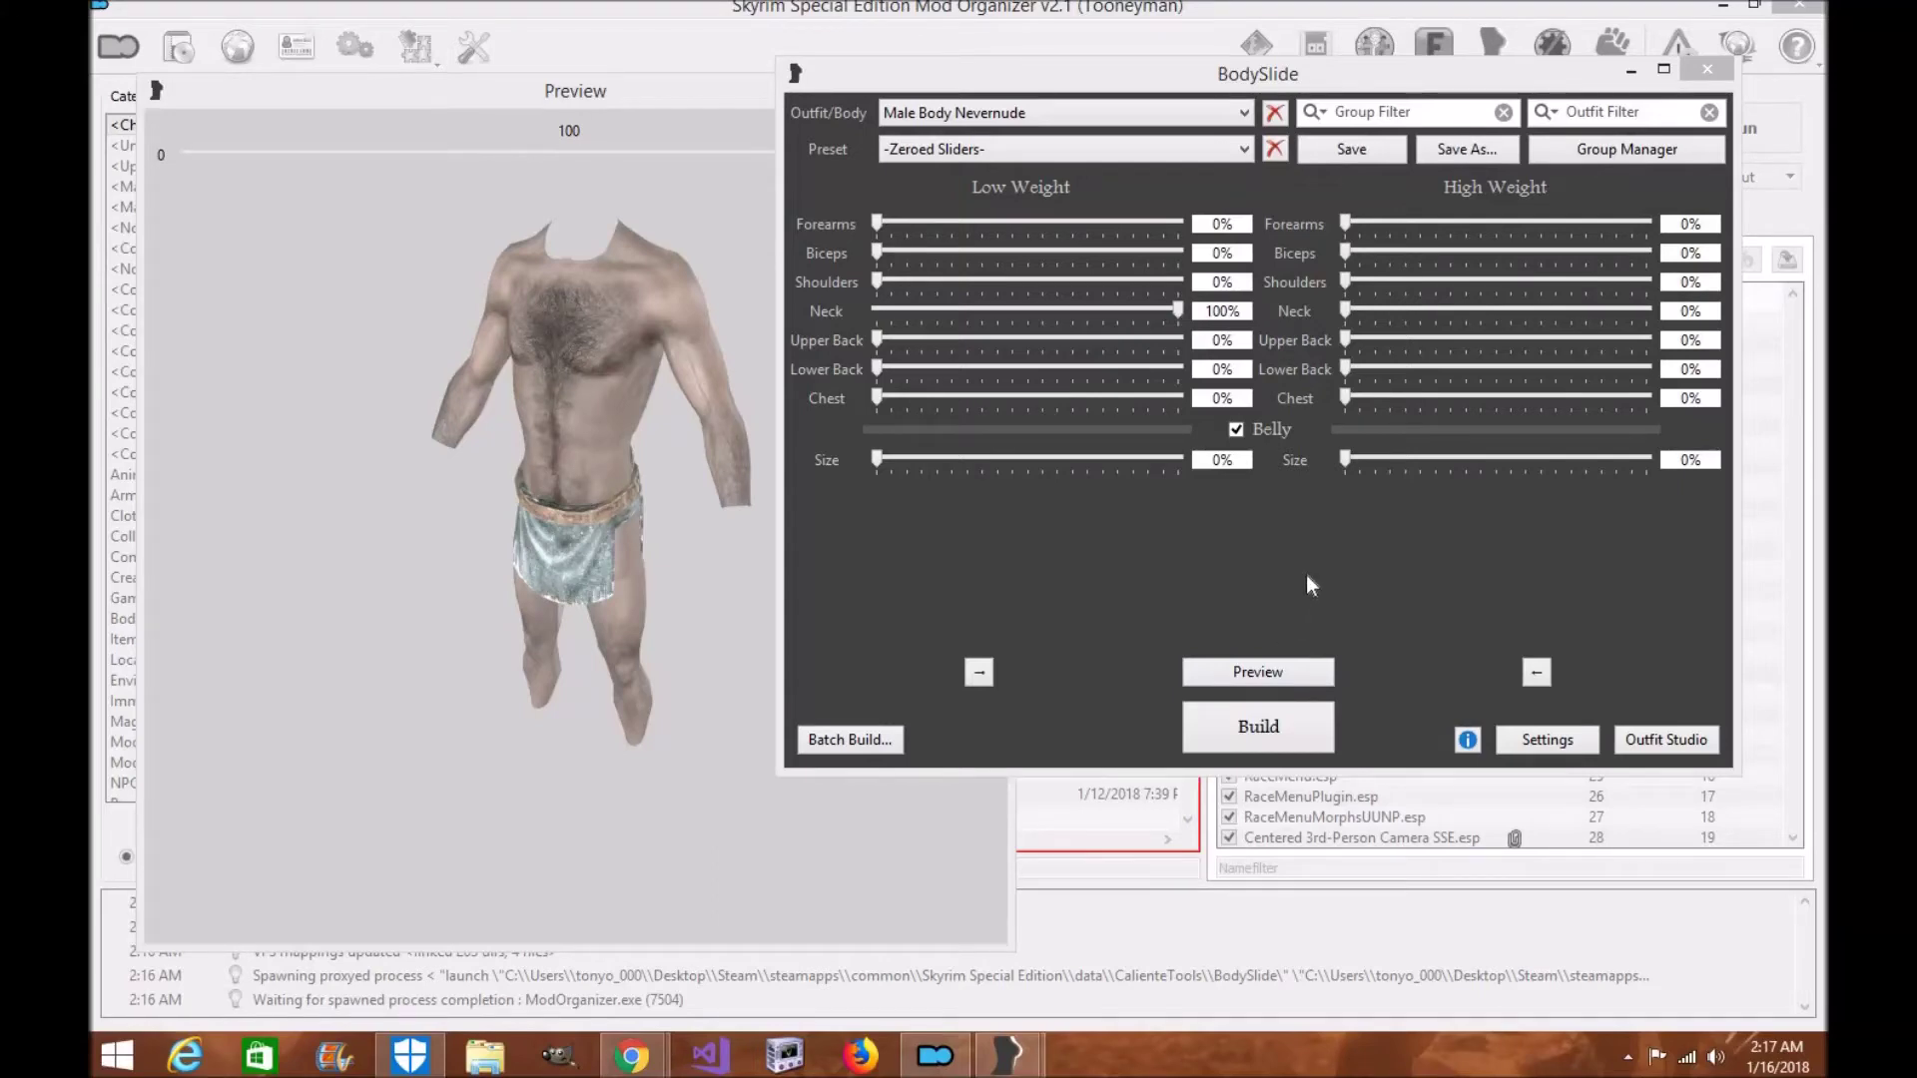
- Set the high-weight Shoulders slider to 56% and the Biceps and Forearms sliders to 100% each
mouse_move(727, 552)
left_mouse_down()
mouse_move(764, 543)
mouse_move(725, 519)
mouse_move(750, 547)
mouse_move(694, 561)
mouse_move(756, 547)
left_mouse_up()
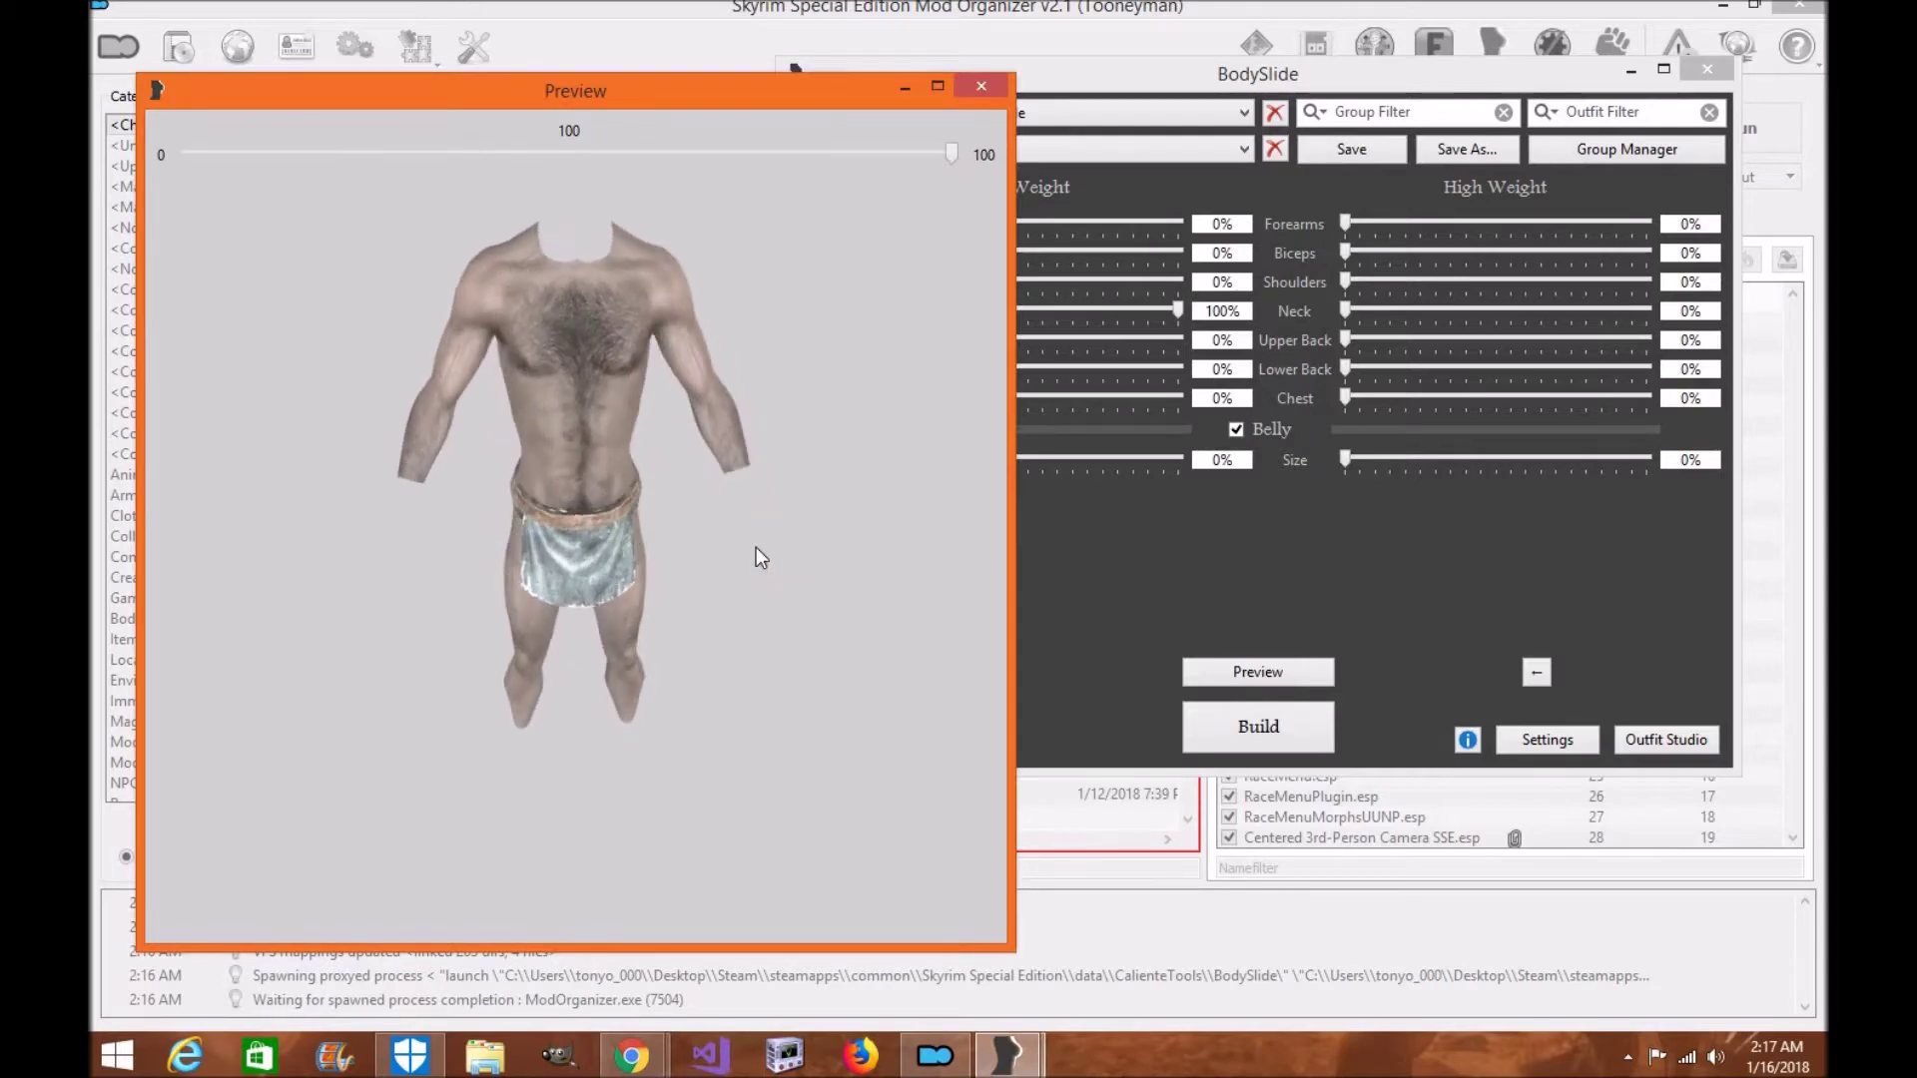
left_click_drag(718, 637, 798, 599)
scroll(750, 605, "down", 2)
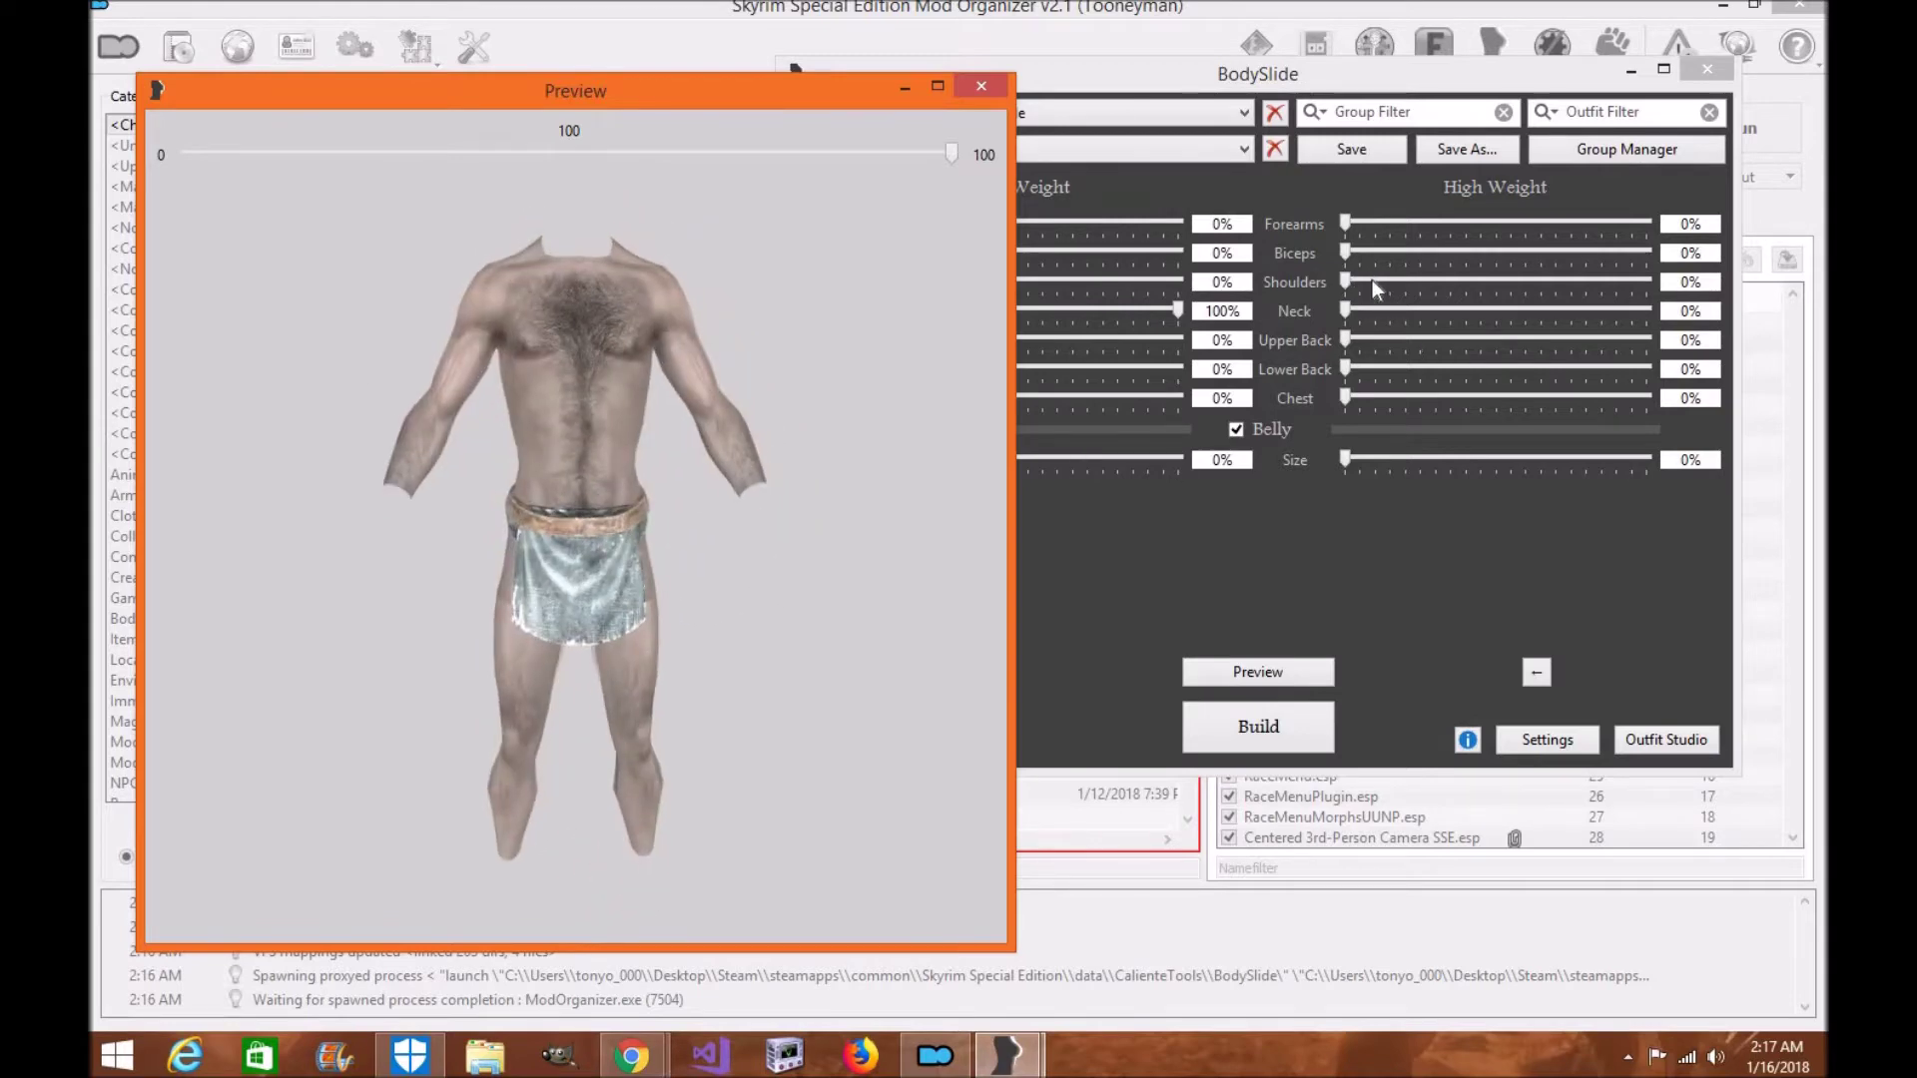
left_click_drag(1347, 284, 1515, 284)
left_click_drag(1348, 252, 1556, 253)
left_click_drag(694, 520, 1650, 226)
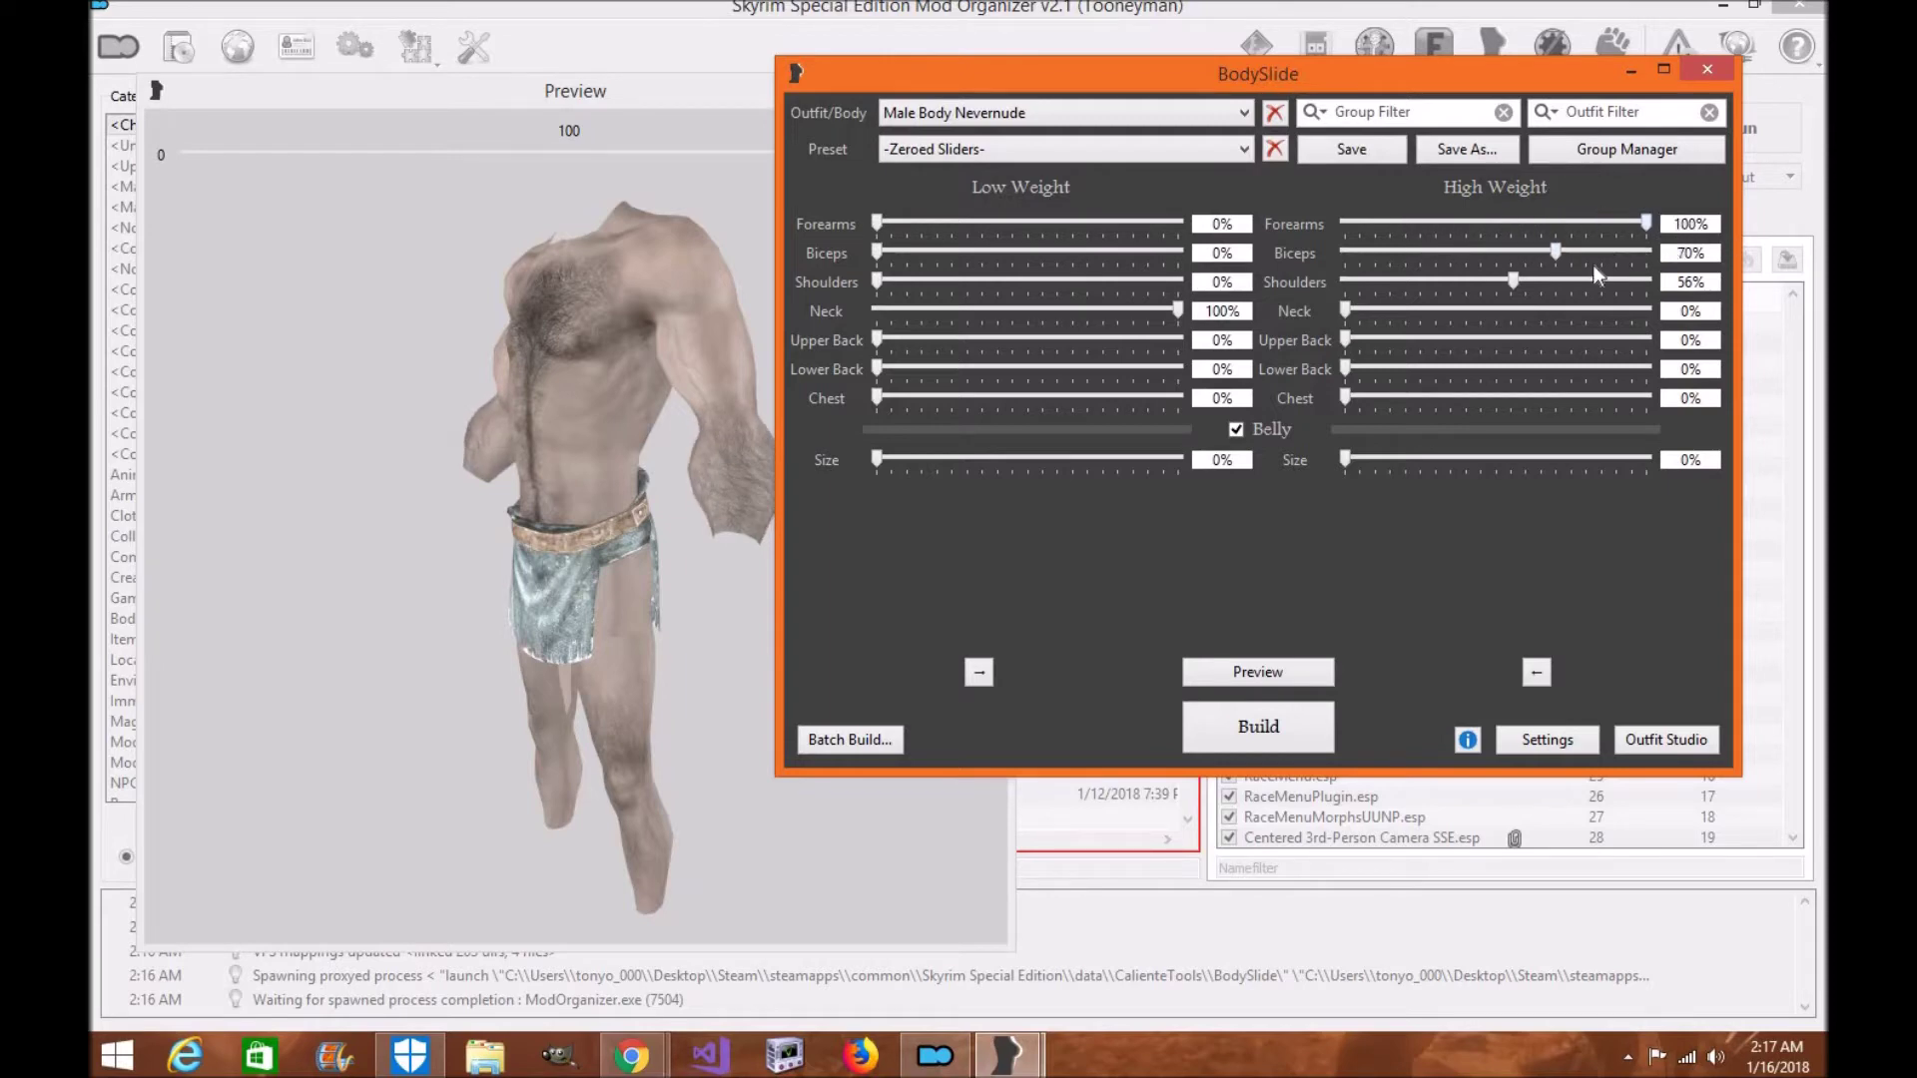
left_click_drag(1556, 252, 1739, 255)
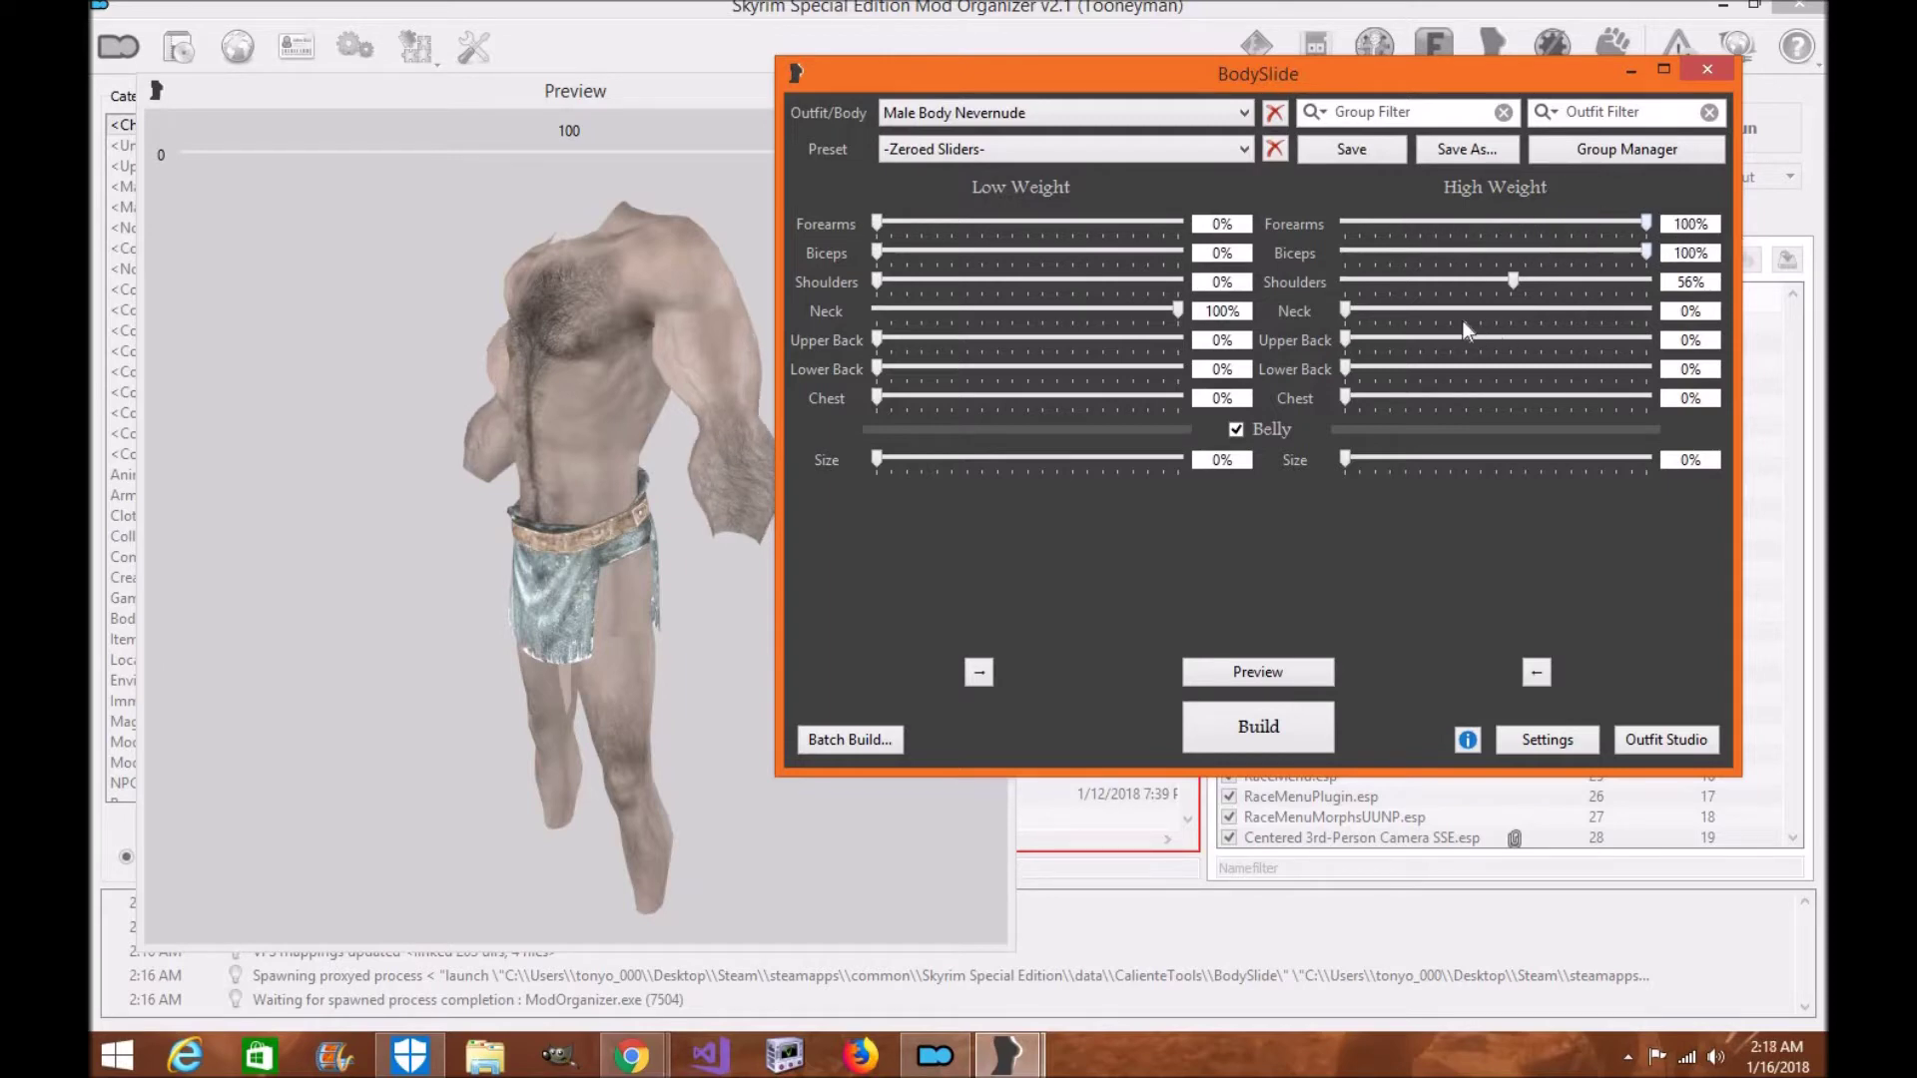
- Set the high-weight Neck and Chest sliders to 100%, Upper Back to 73% and Lower Back to 42%
left_click_drag(1350, 309, 1692, 312)
left_click_drag(1347, 340, 1565, 339)
left_click_drag(1347, 369, 1472, 369)
left_click_drag(1344, 404, 1655, 398)
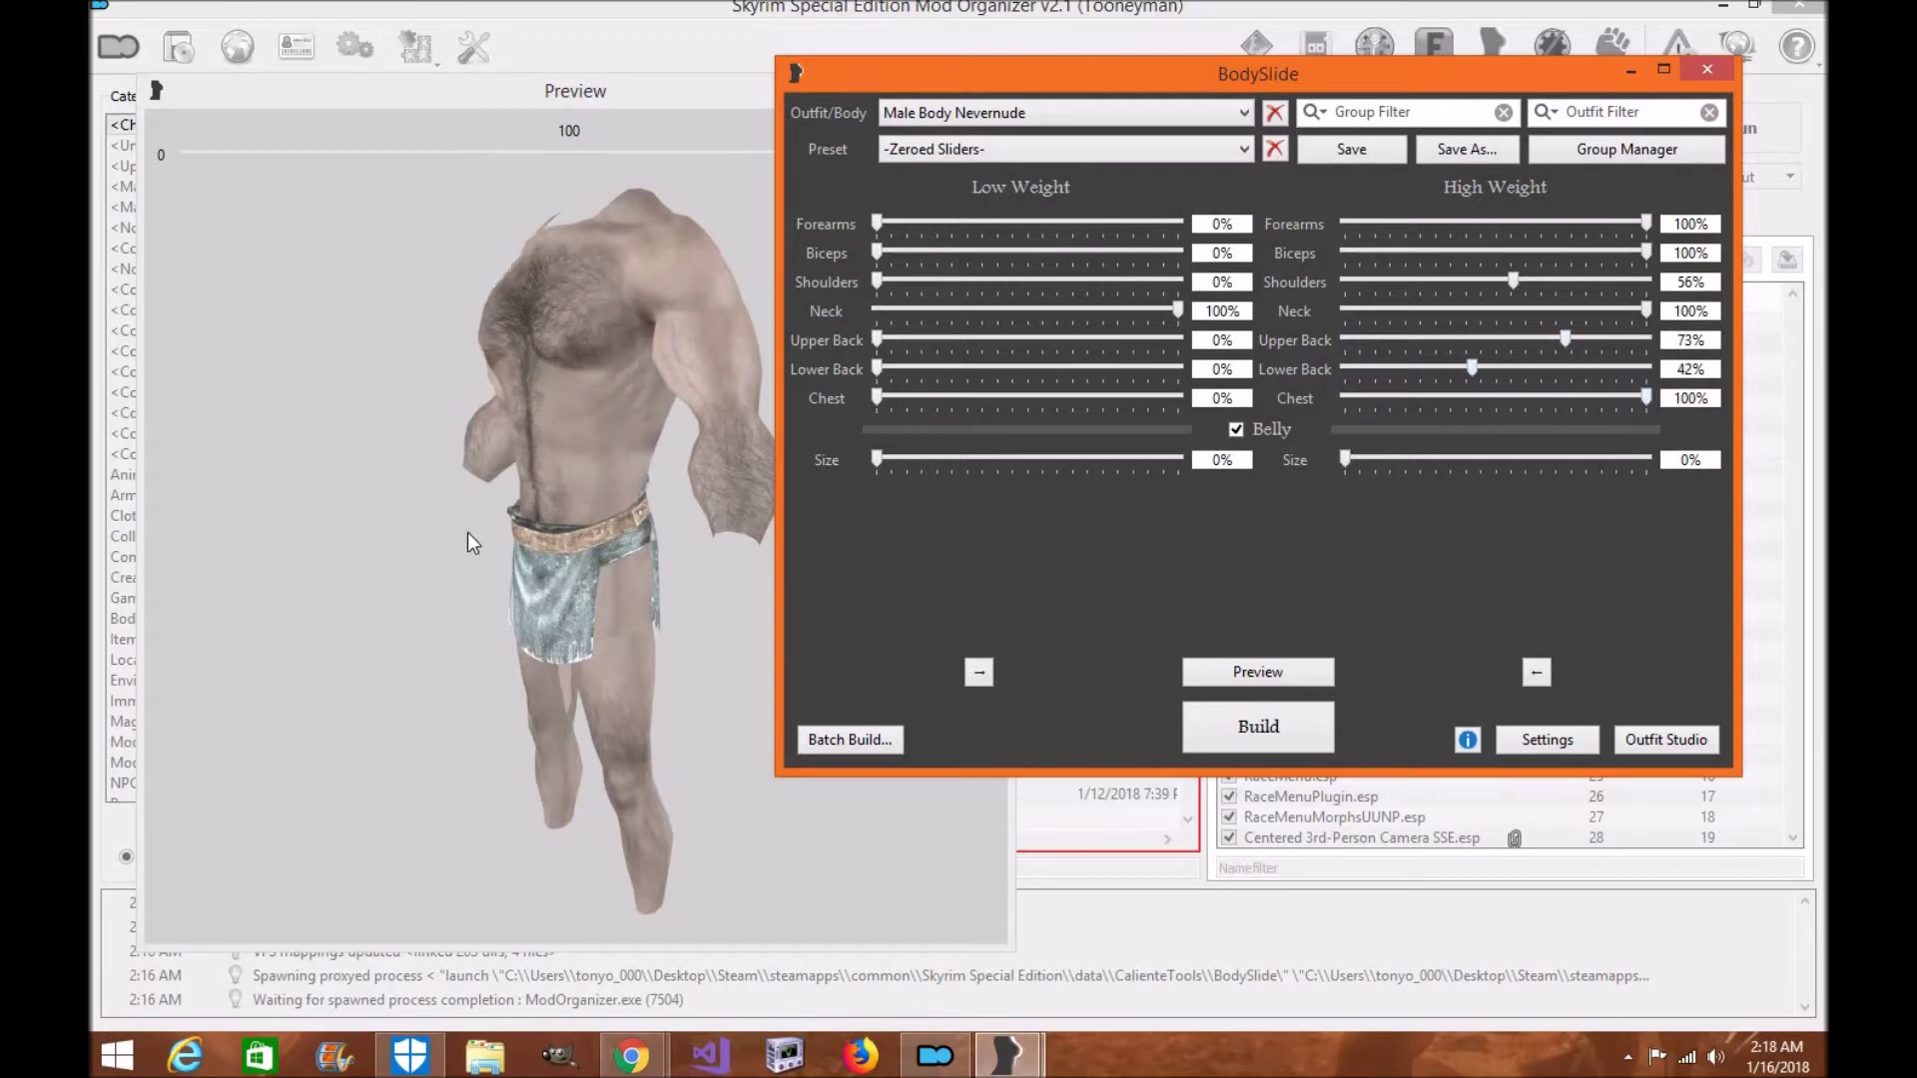
mouse_move(467, 541)
left_mouse_down()
mouse_move(603, 541)
mouse_move(479, 543)
left_mouse_up()
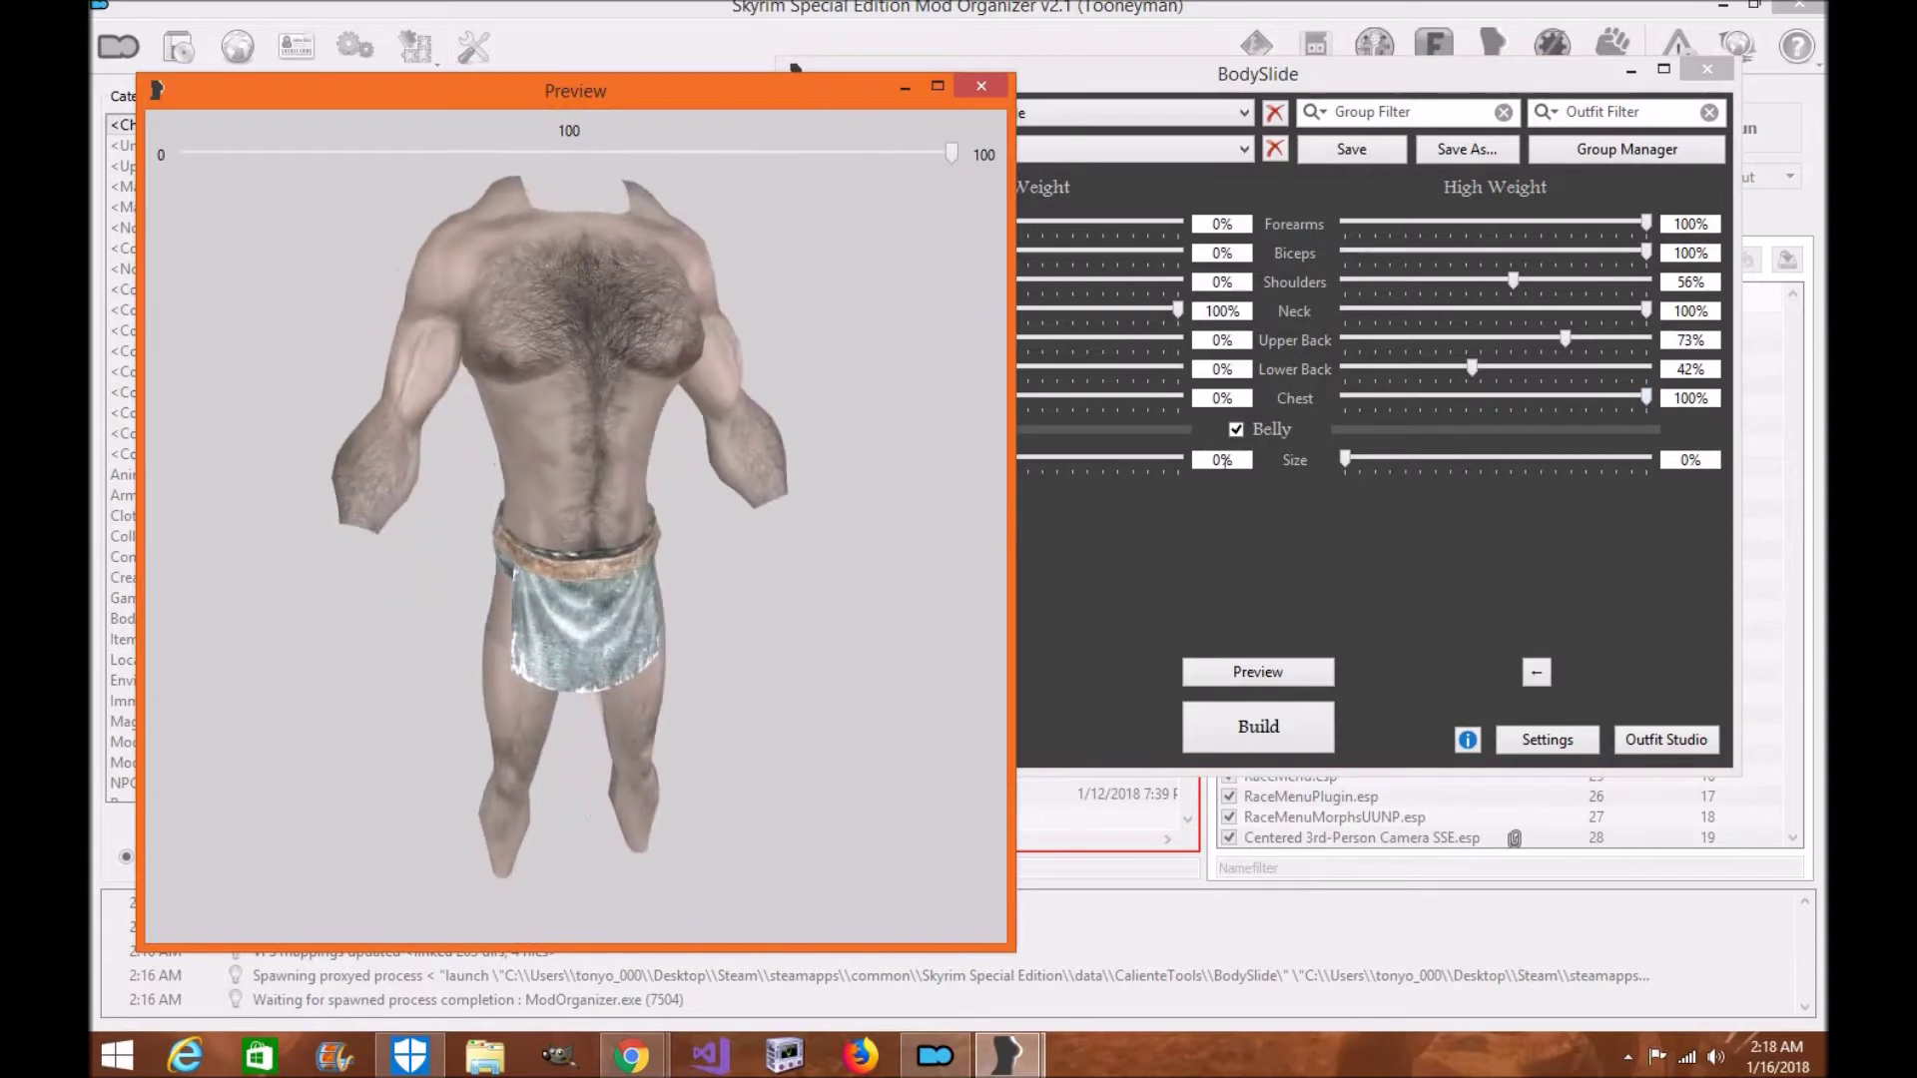
- Try high-weight belly sizes of 28%, 100% and 92%, checking each on the preview body
left_click_drag(1347, 460, 1430, 461)
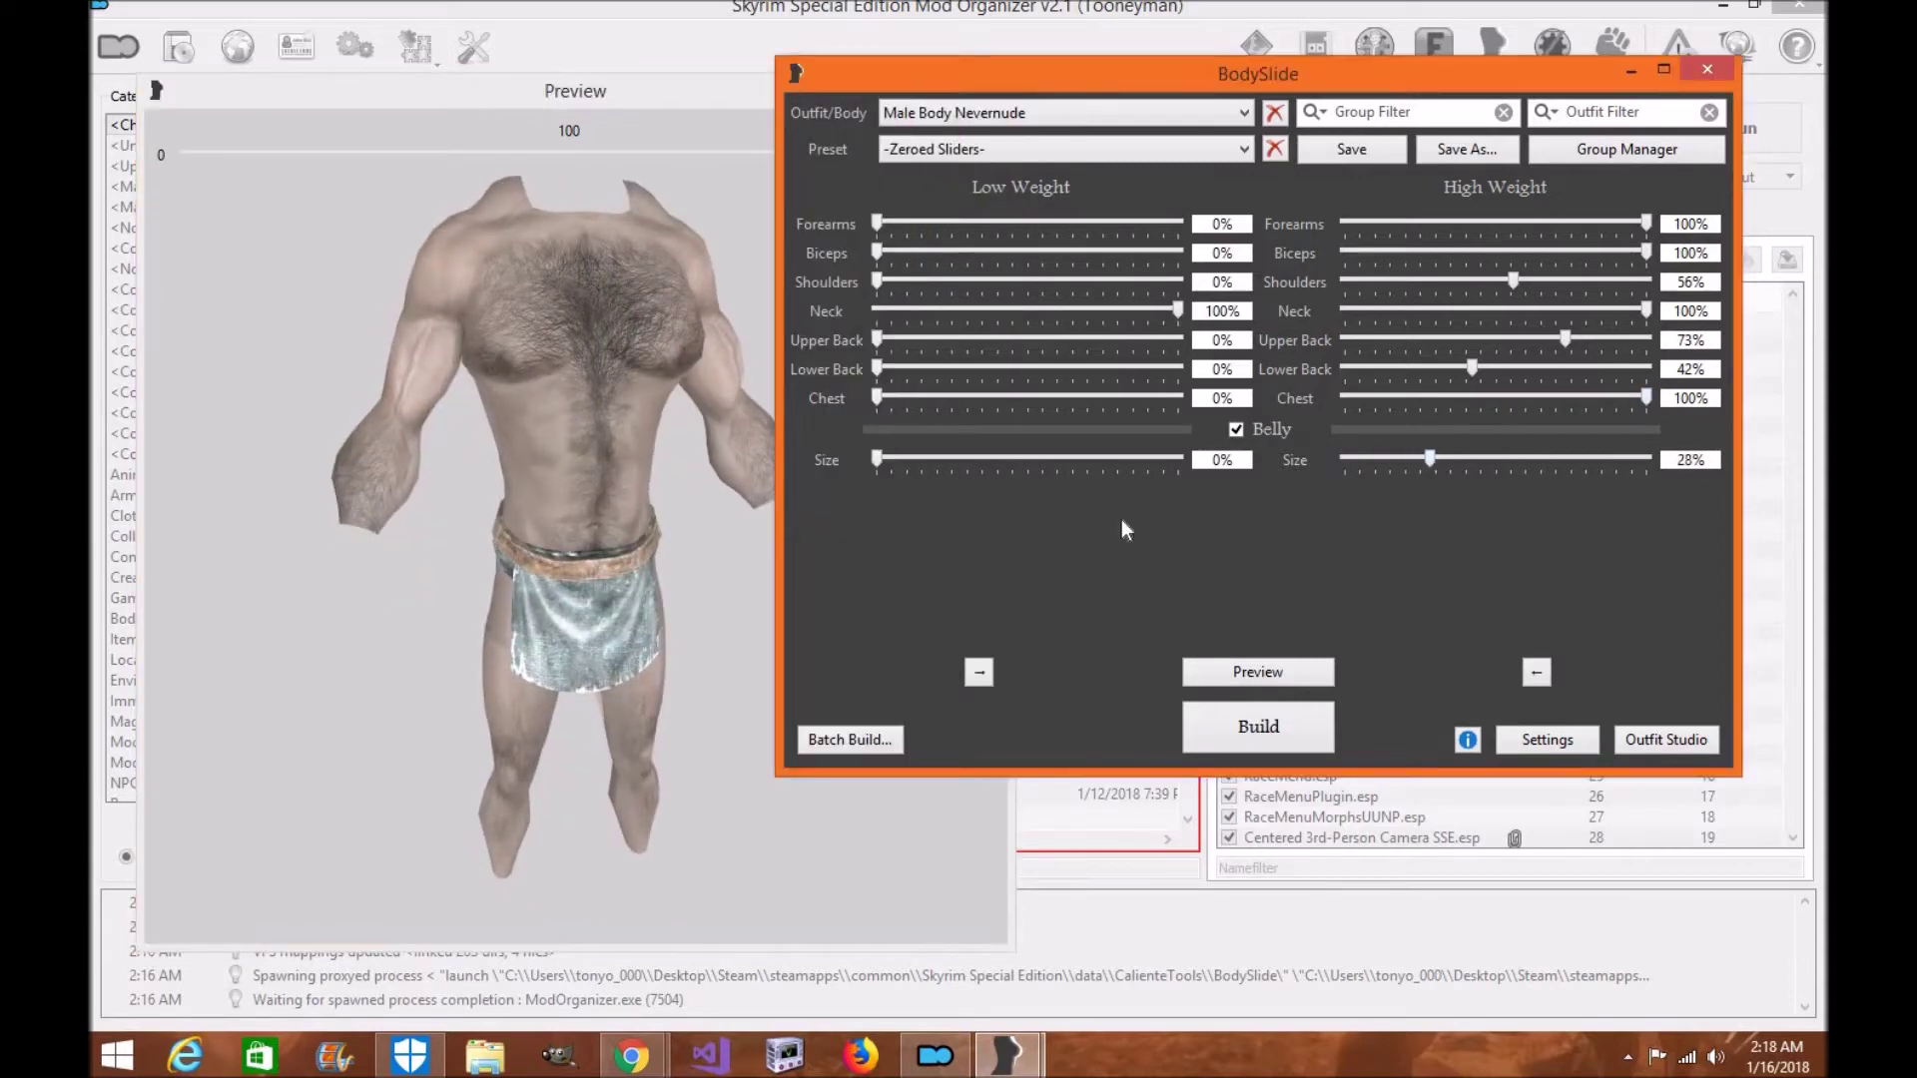
left_click_drag(609, 566, 1212, 529)
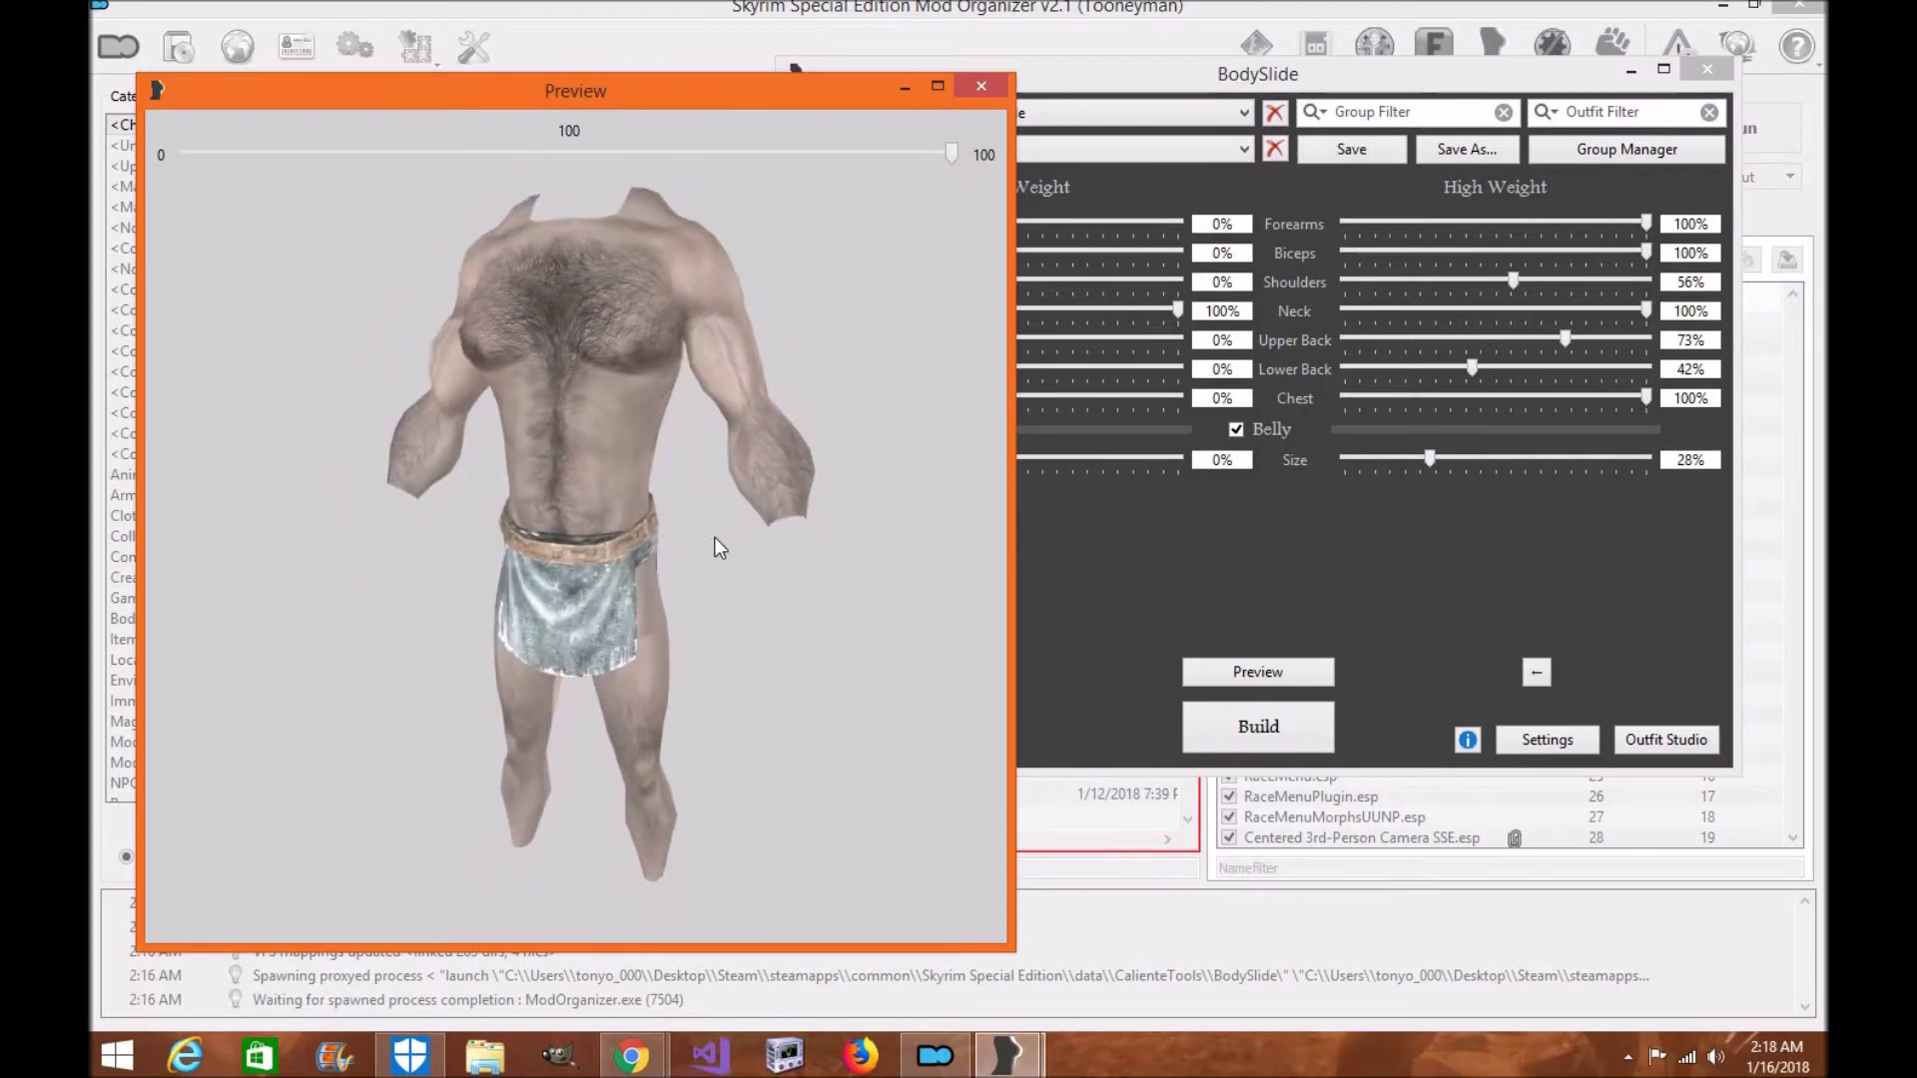
left_click_drag(719, 544, 1333, 527)
left_click_drag(1585, 452, 1659, 461)
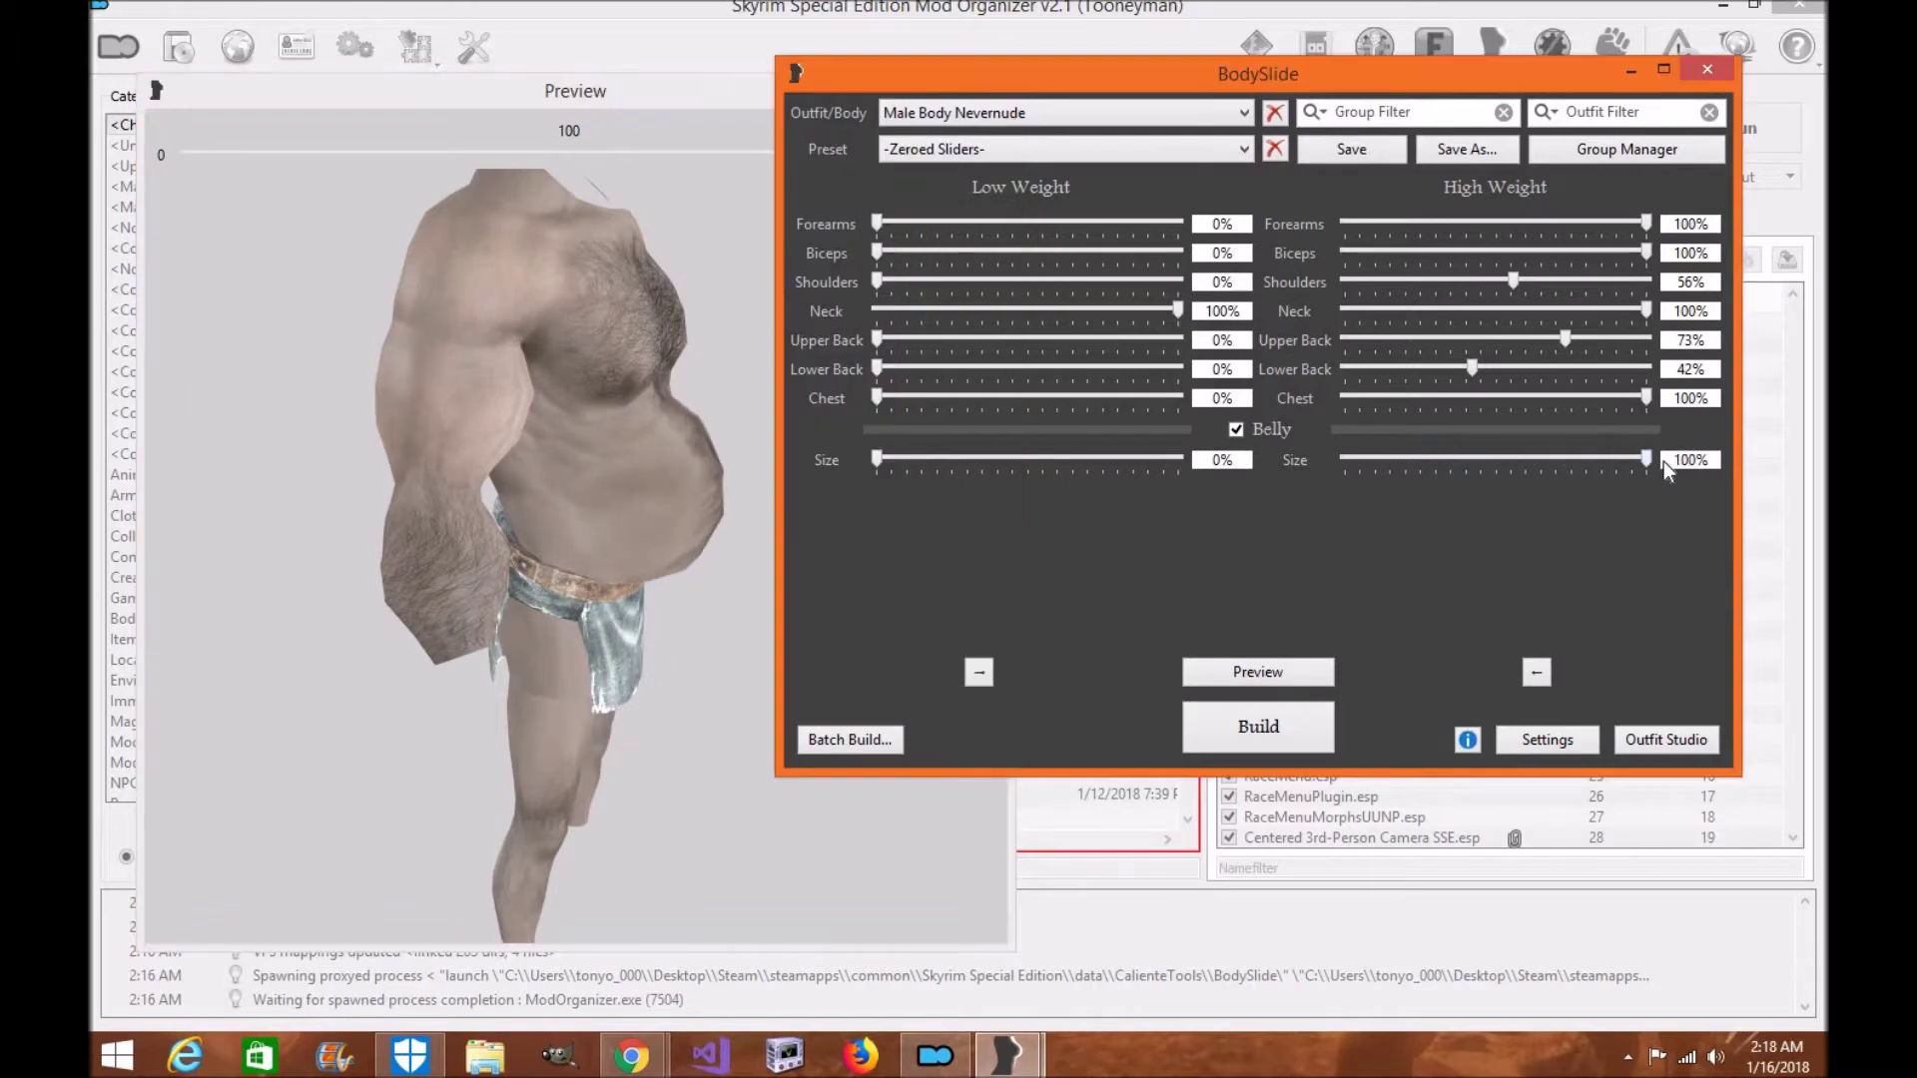
left_click_drag(1536, 471, 1623, 457)
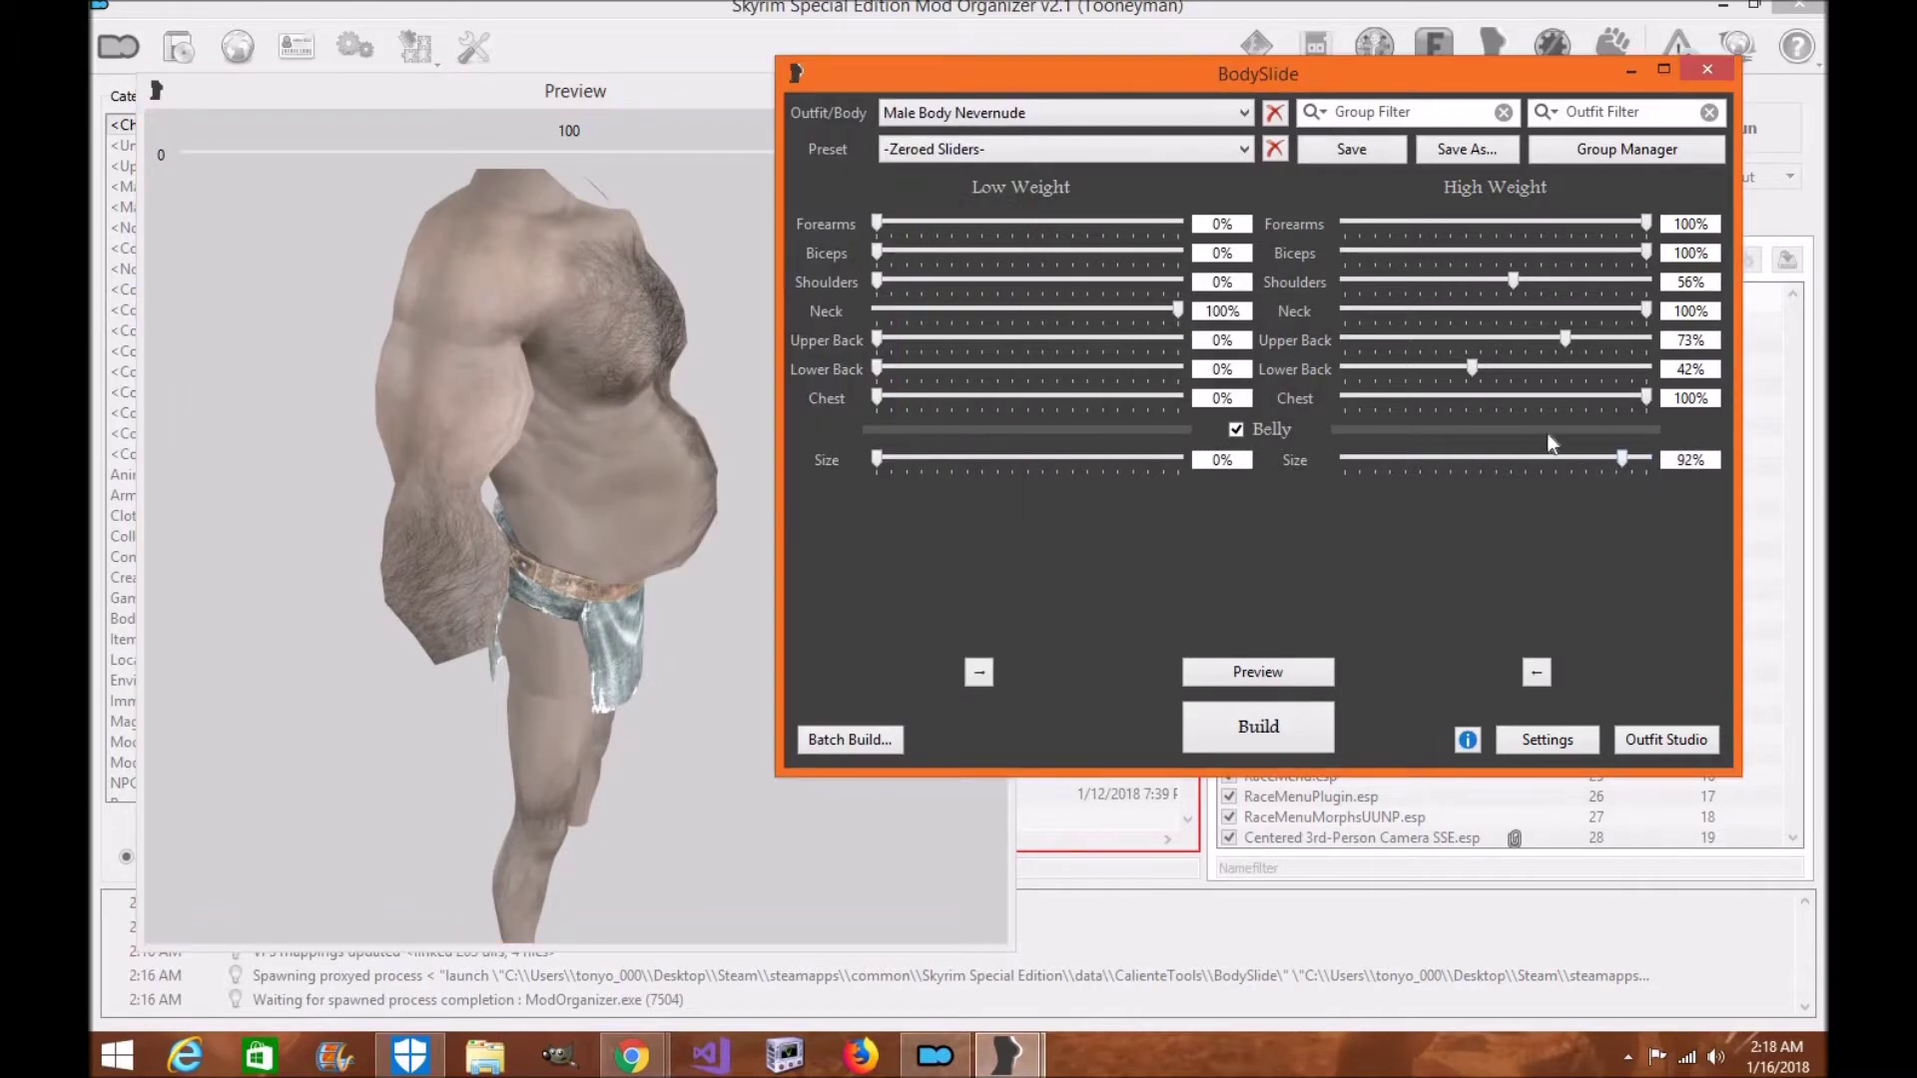
left_click_drag(639, 458, 565, 457)
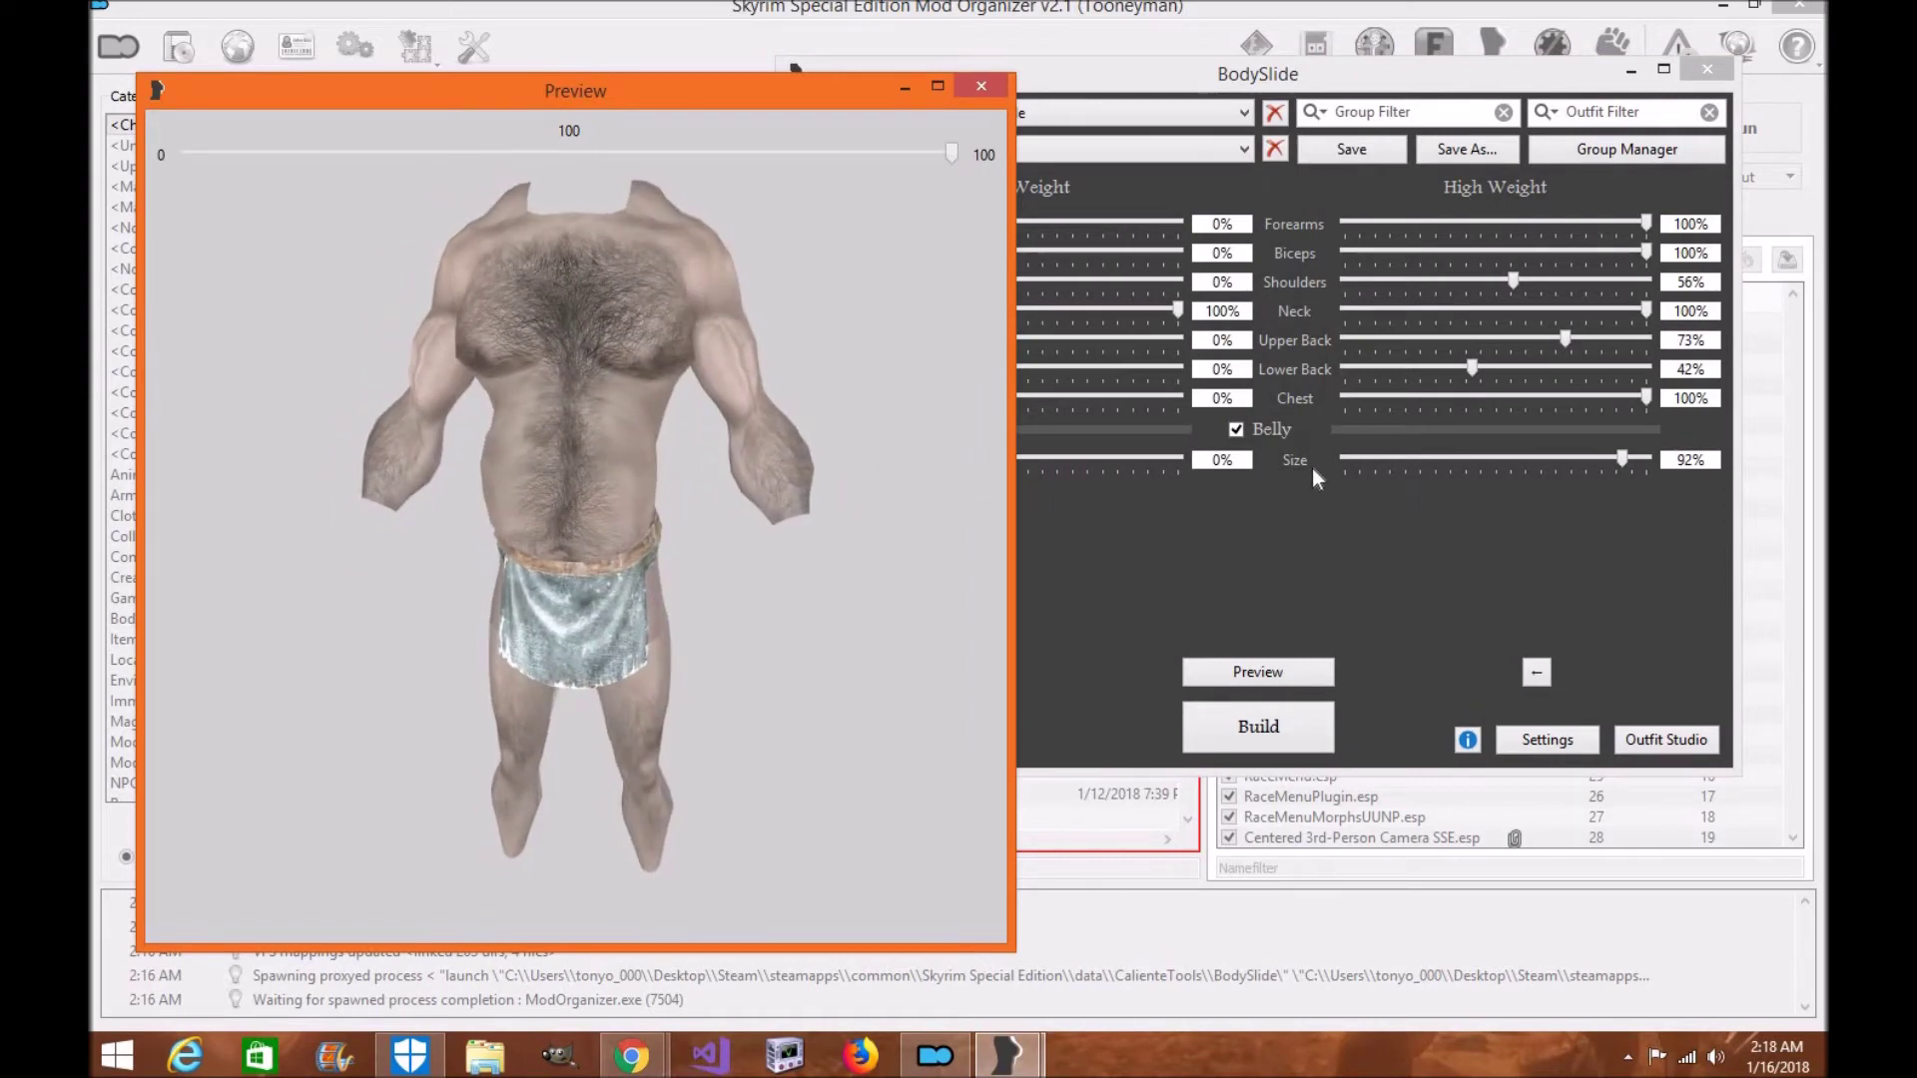
left_click_drag(747, 478, 902, 463)
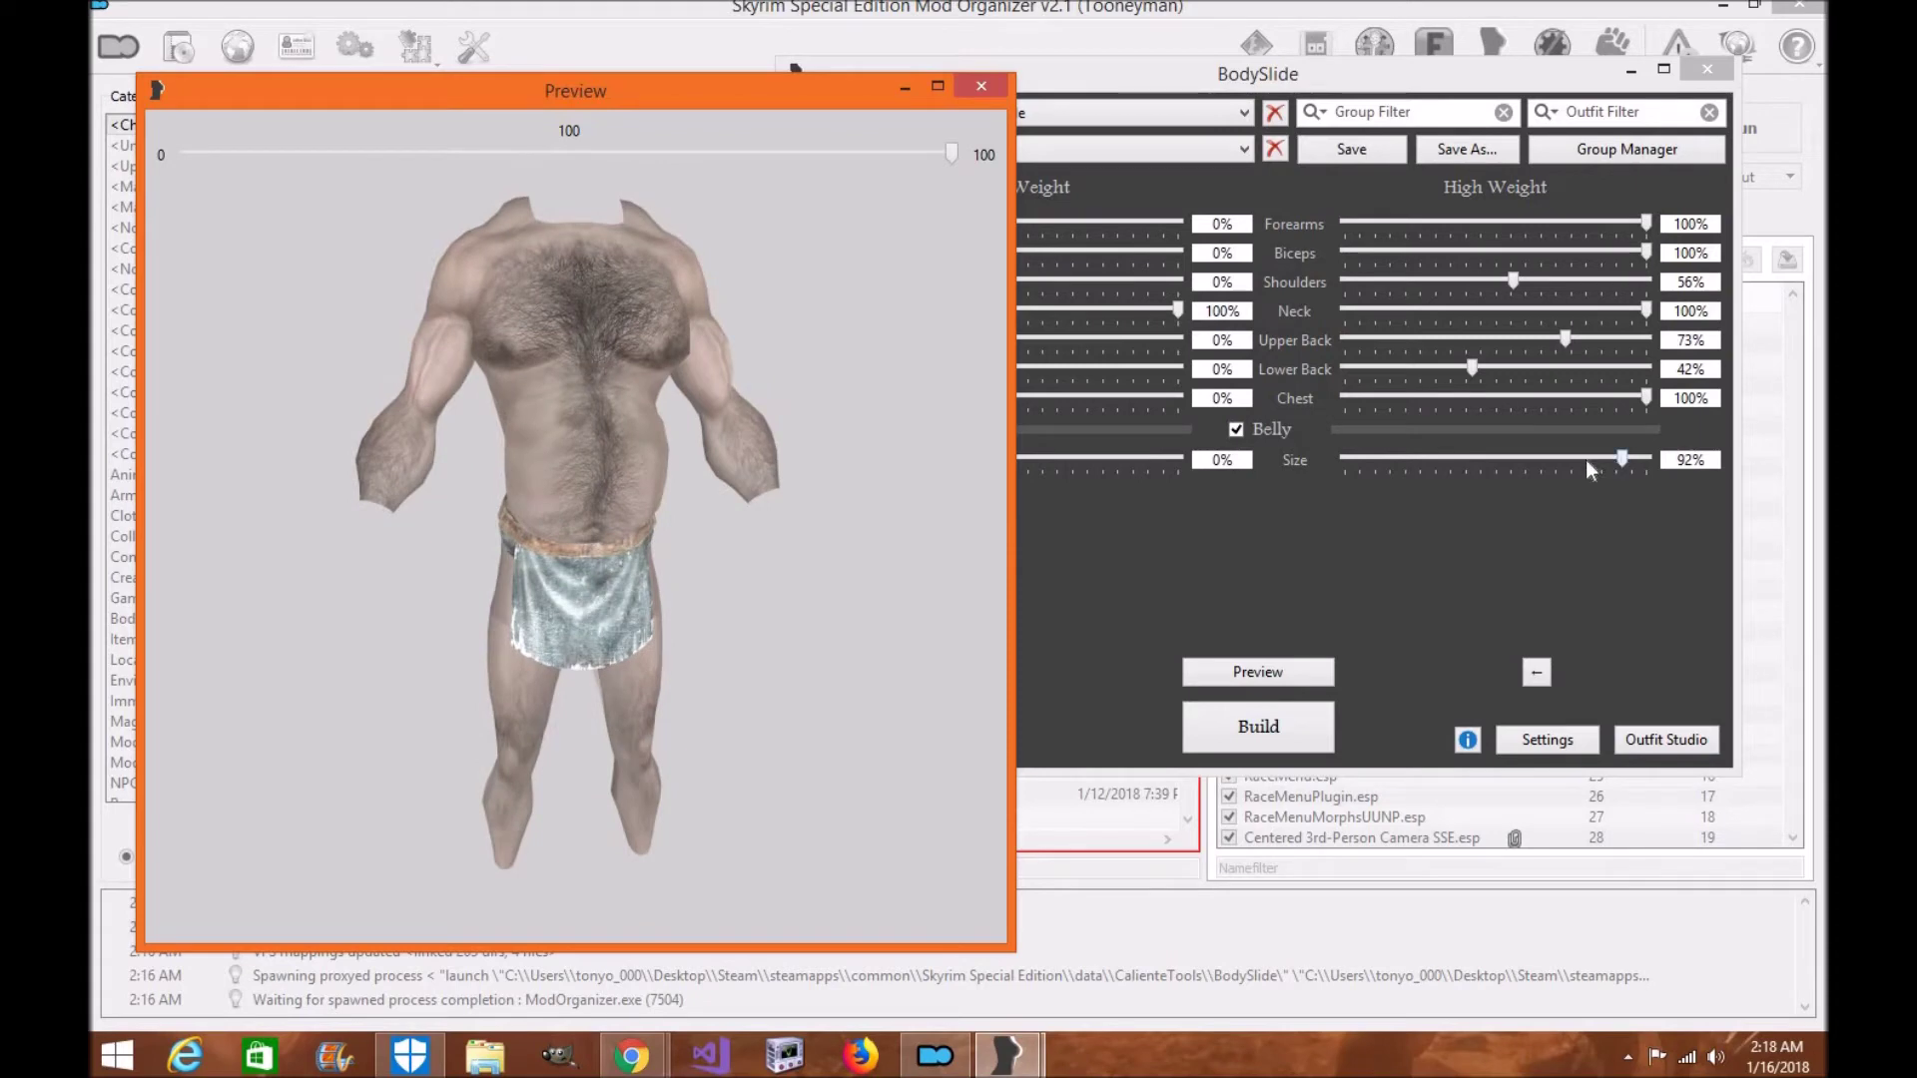
- Reduce the high-weight sliders to 2% belly Size, 34% Chest, 45% Neck, 77% Biceps and 18% Forearms
left_click_drag(1621, 459, 1349, 462)
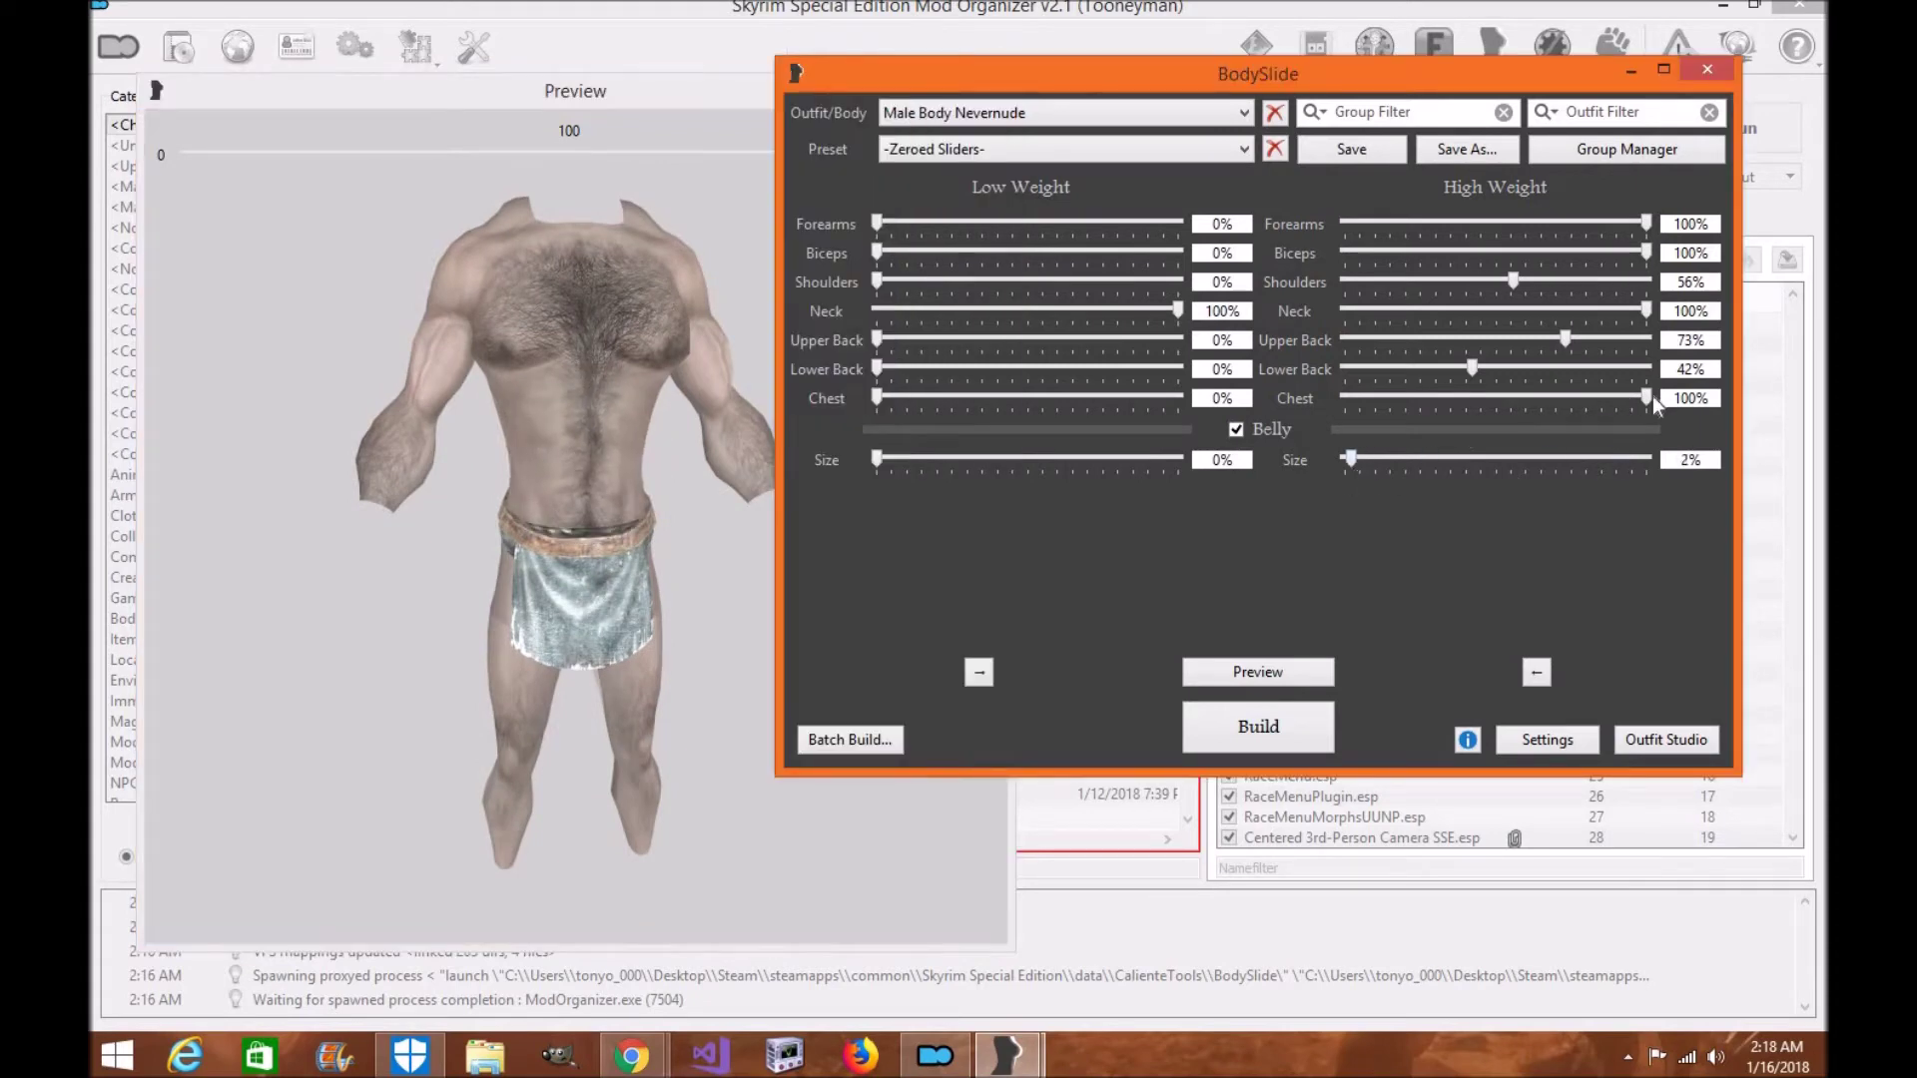
left_click_drag(1649, 398, 1447, 399)
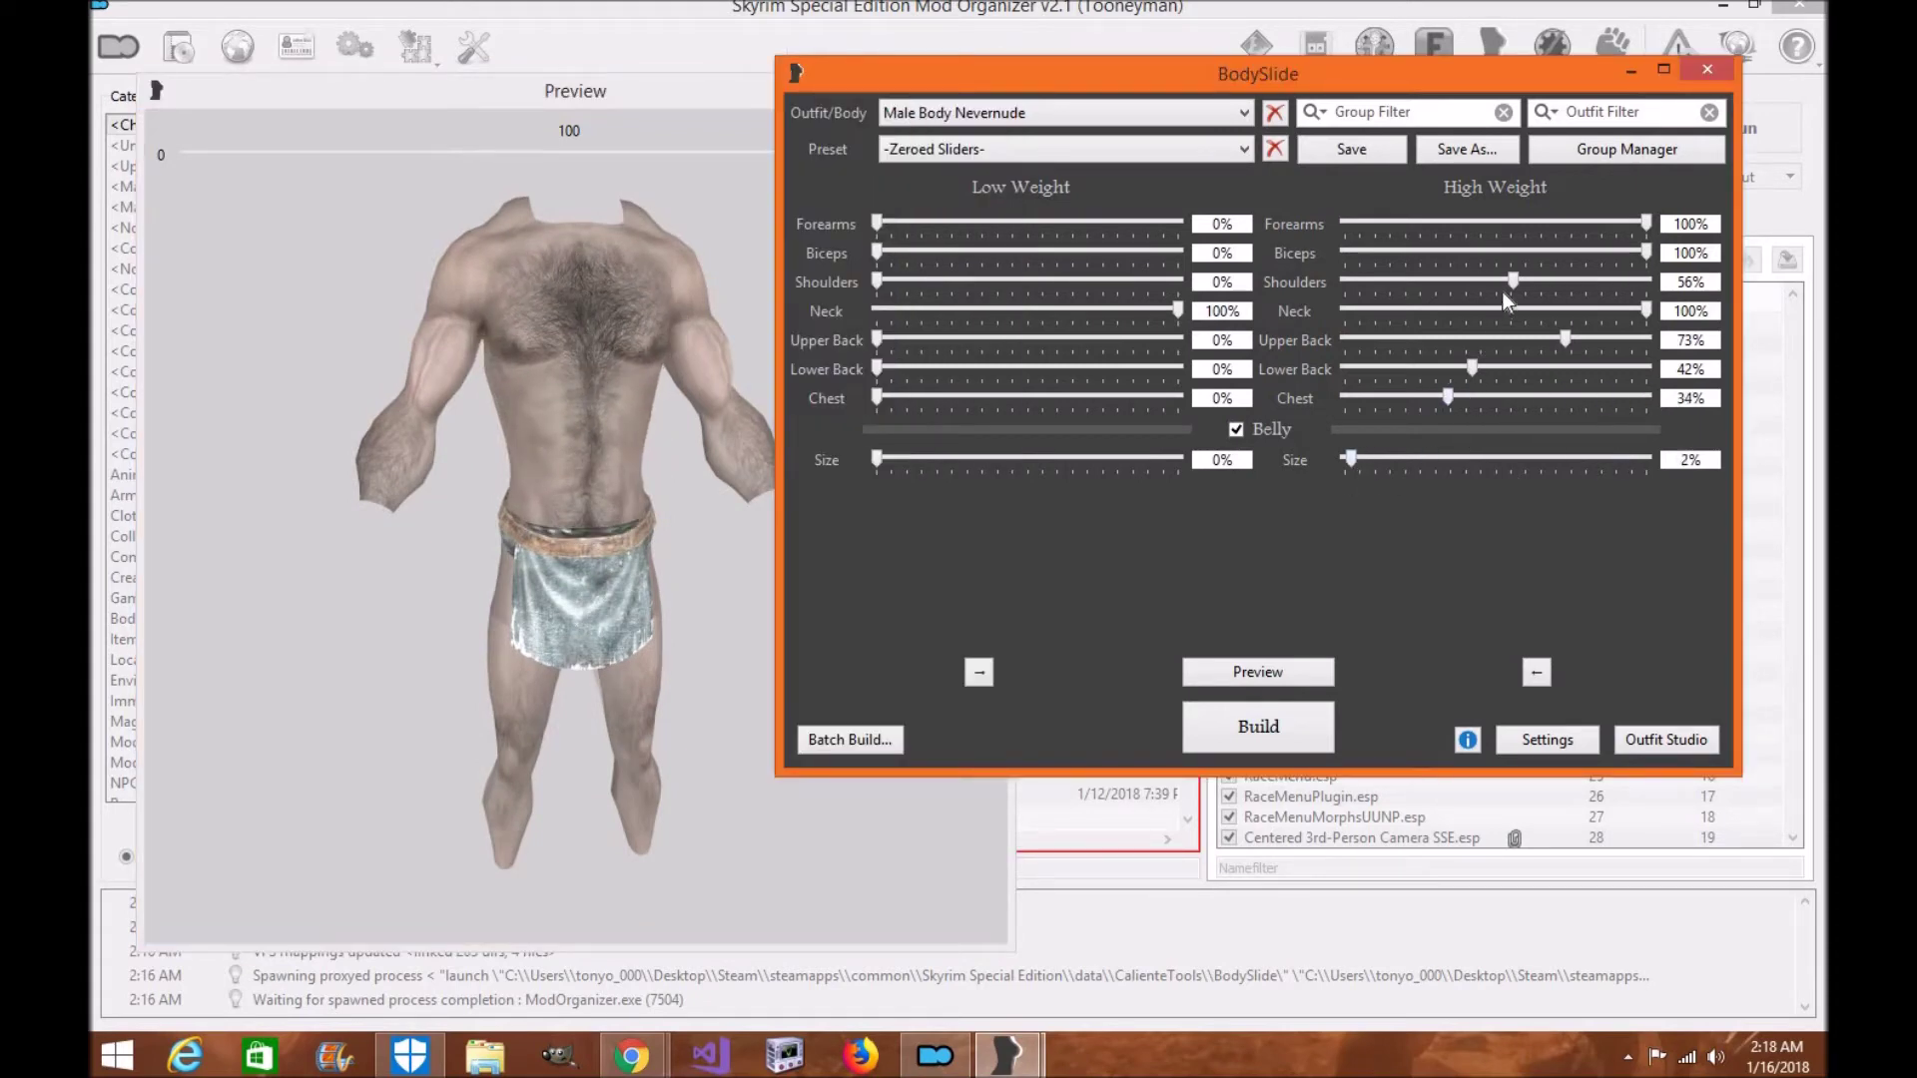
left_click_drag(1645, 309, 1482, 309)
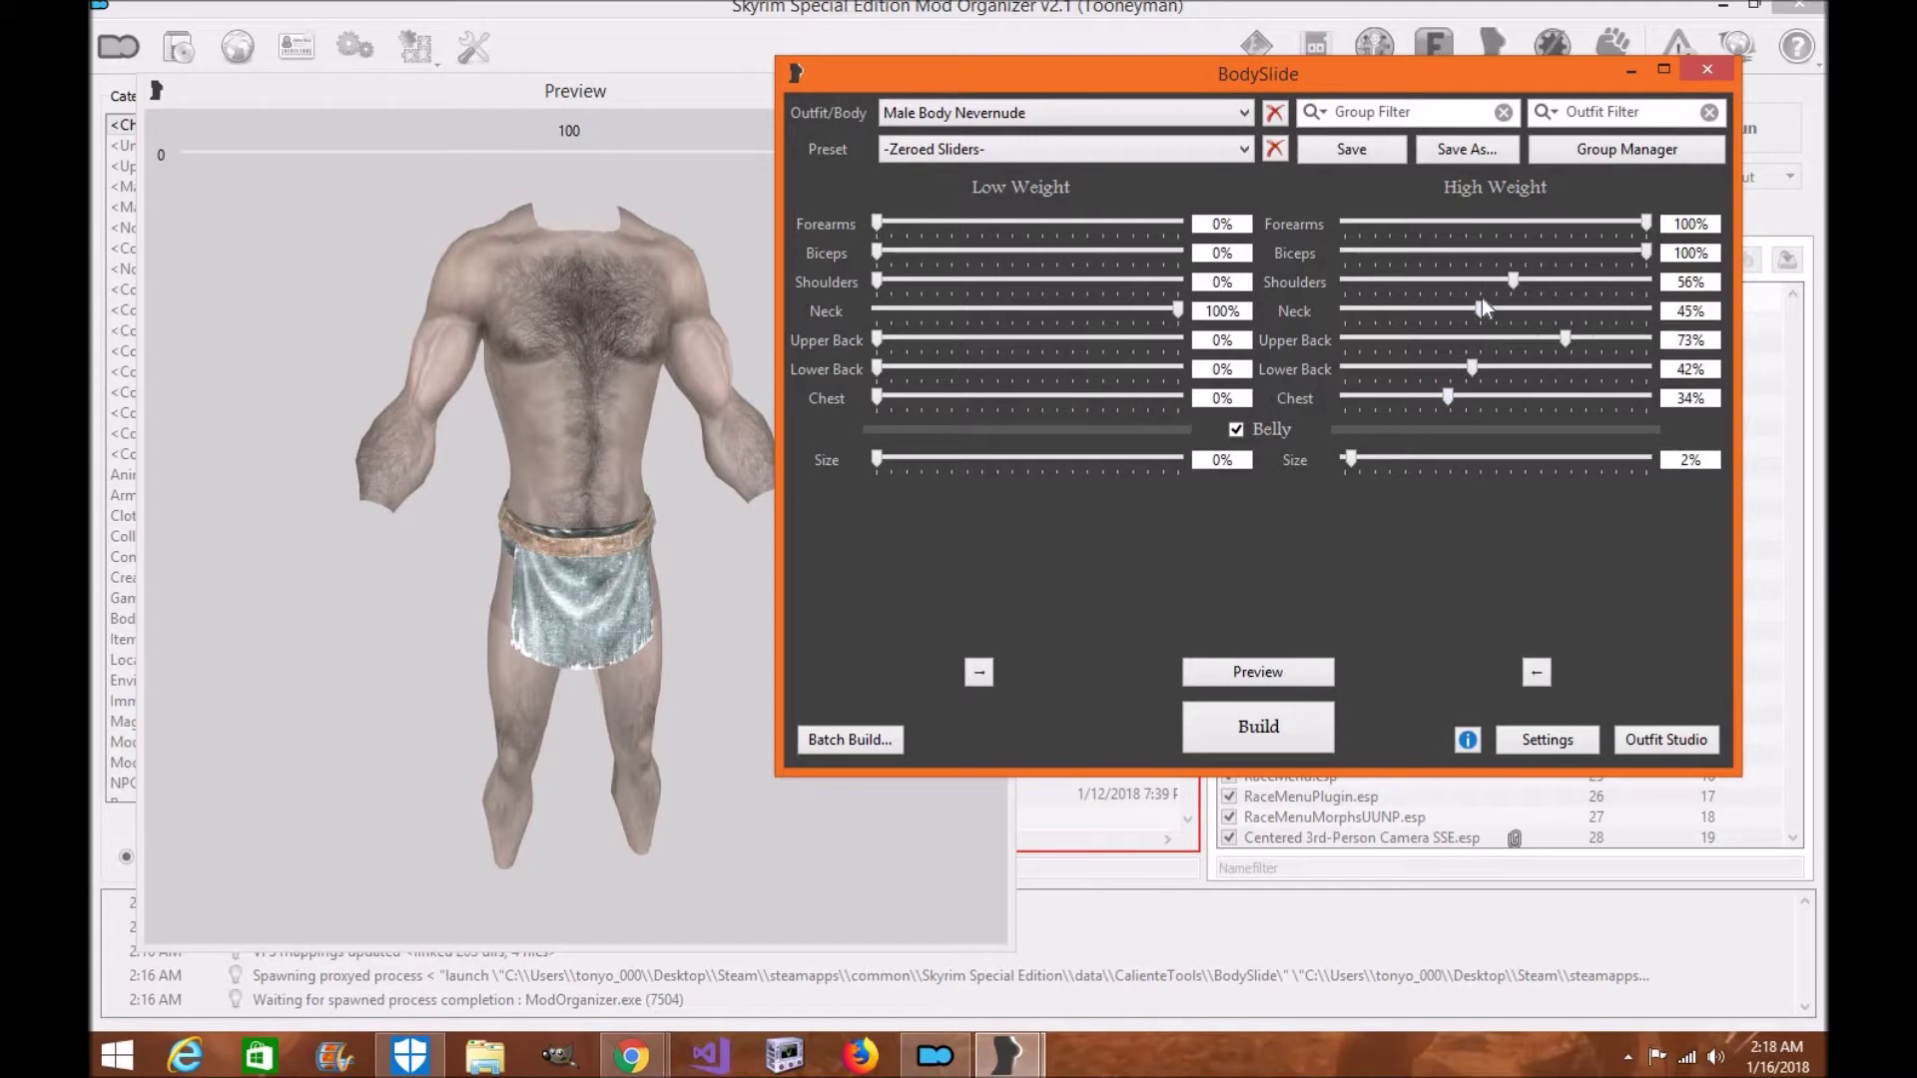
left_click_drag(1647, 250, 1566, 224)
left_click_drag(1404, 250, 1400, 249)
left_click_drag(701, 475, 620, 472)
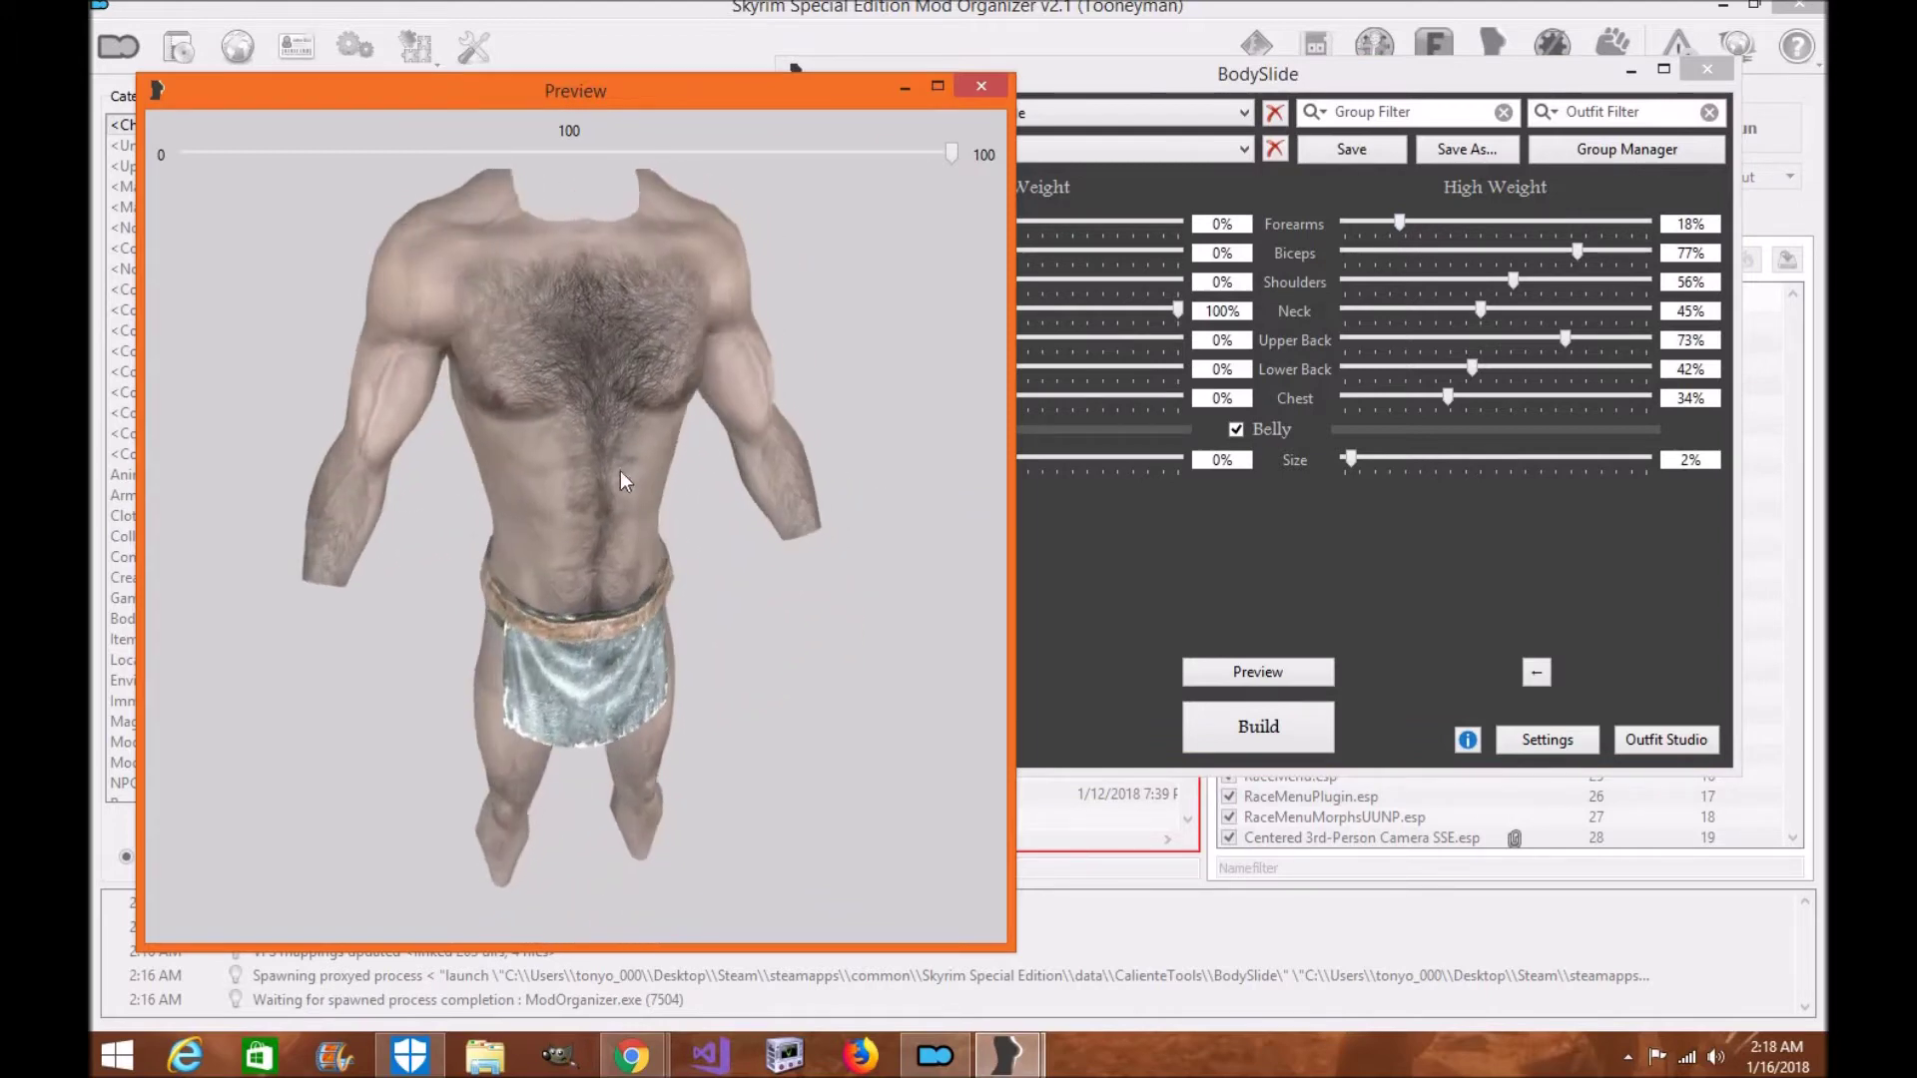
- Set the high-weight belly Size to 9% and check the body's front in the preview
left_click(1374, 460)
left_click_drag(746, 541, 691, 519)
scroll(691, 519, "down", 3)
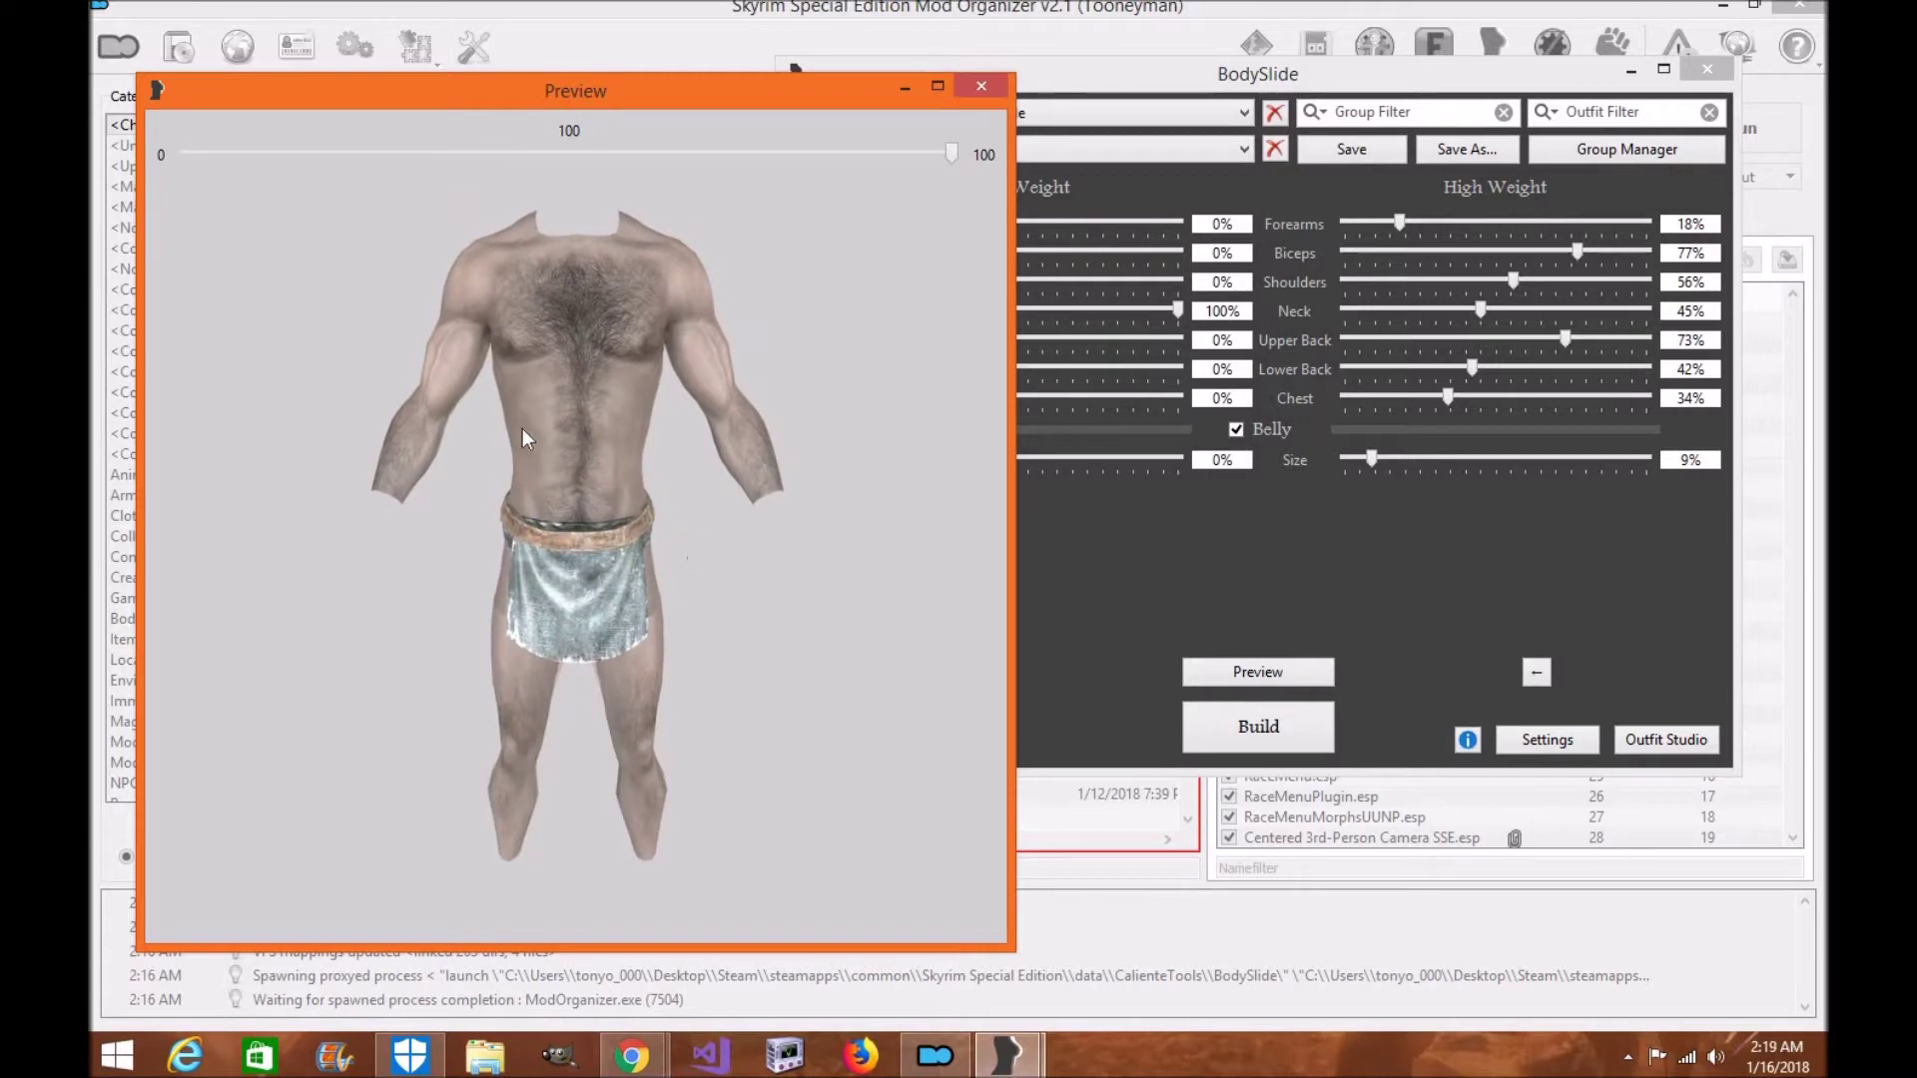
- Examine the reshaped chest, arms and waist up close in the preview from the front and side
scroll(597, 485, "up", 2)
left_click_drag(547, 455, 407, 513)
scroll(407, 512, "up", 1)
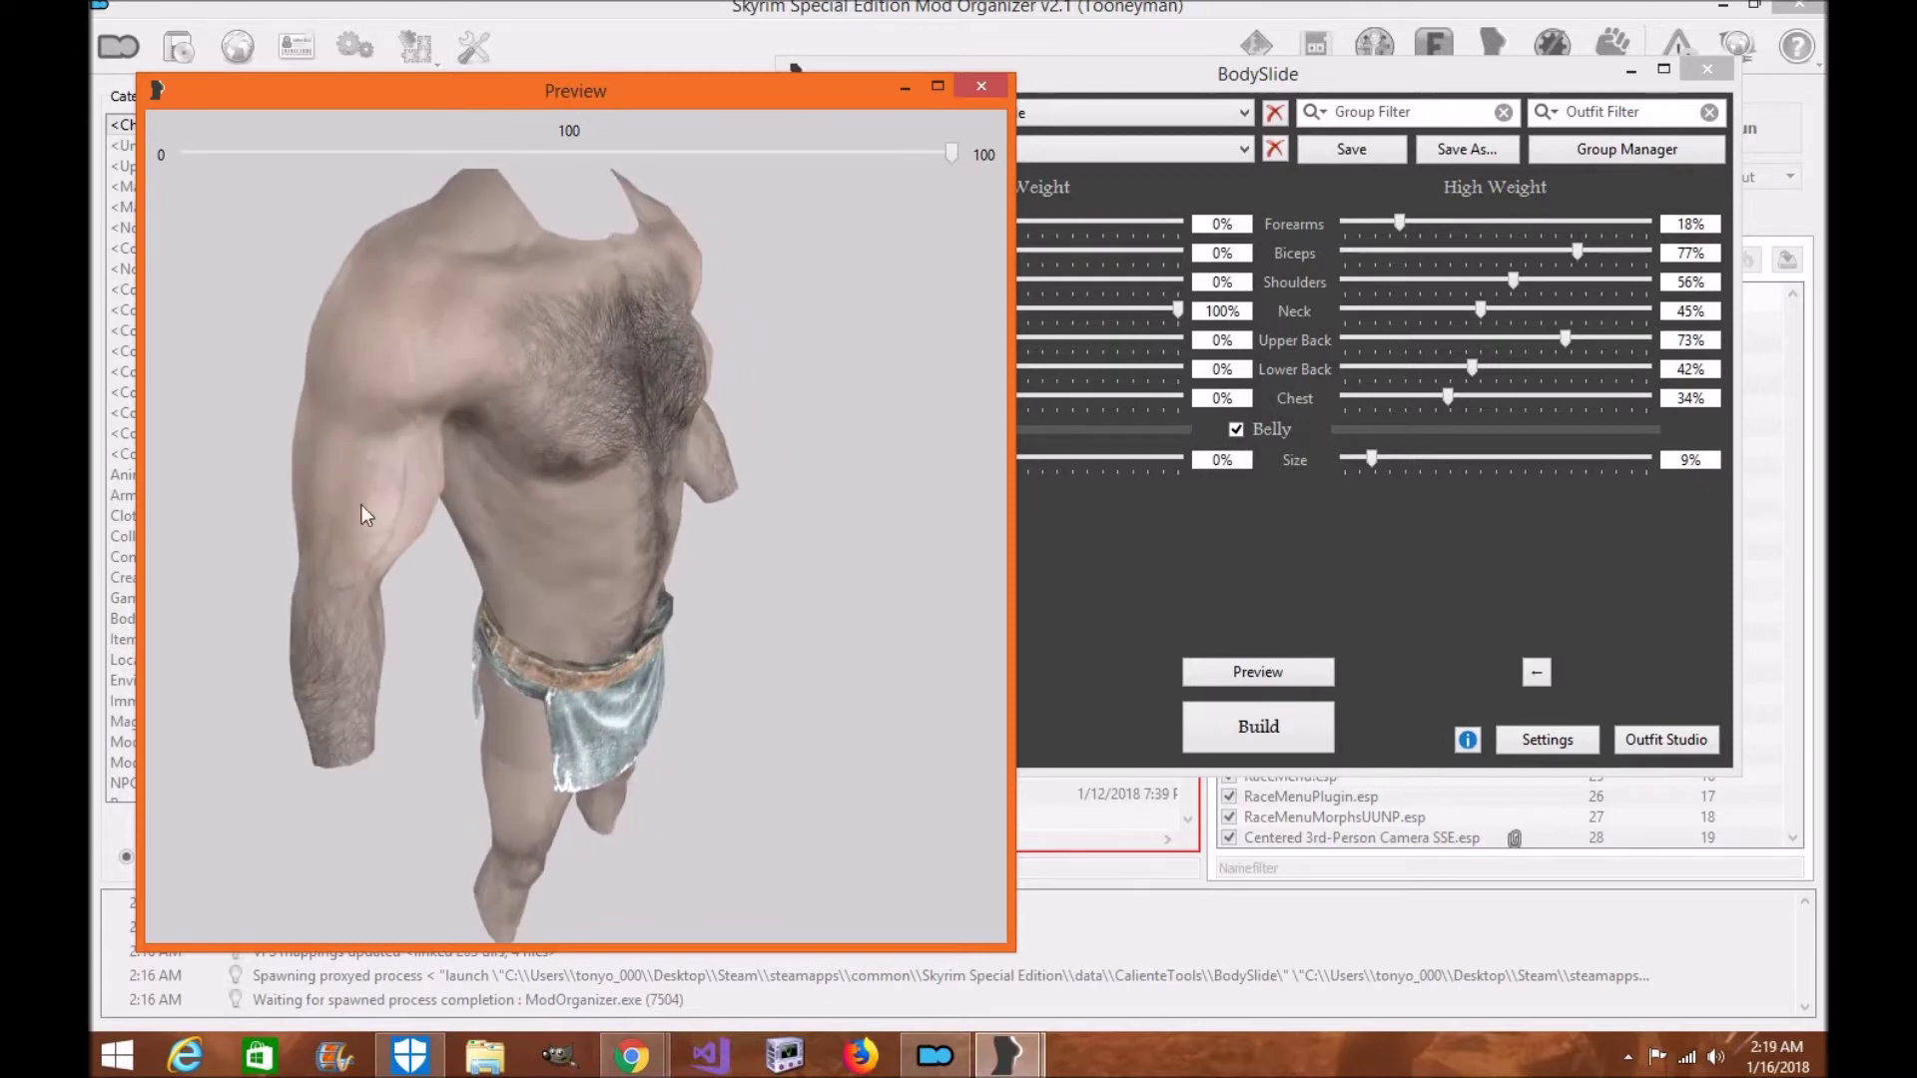
left_click_drag(620, 440, 513, 432)
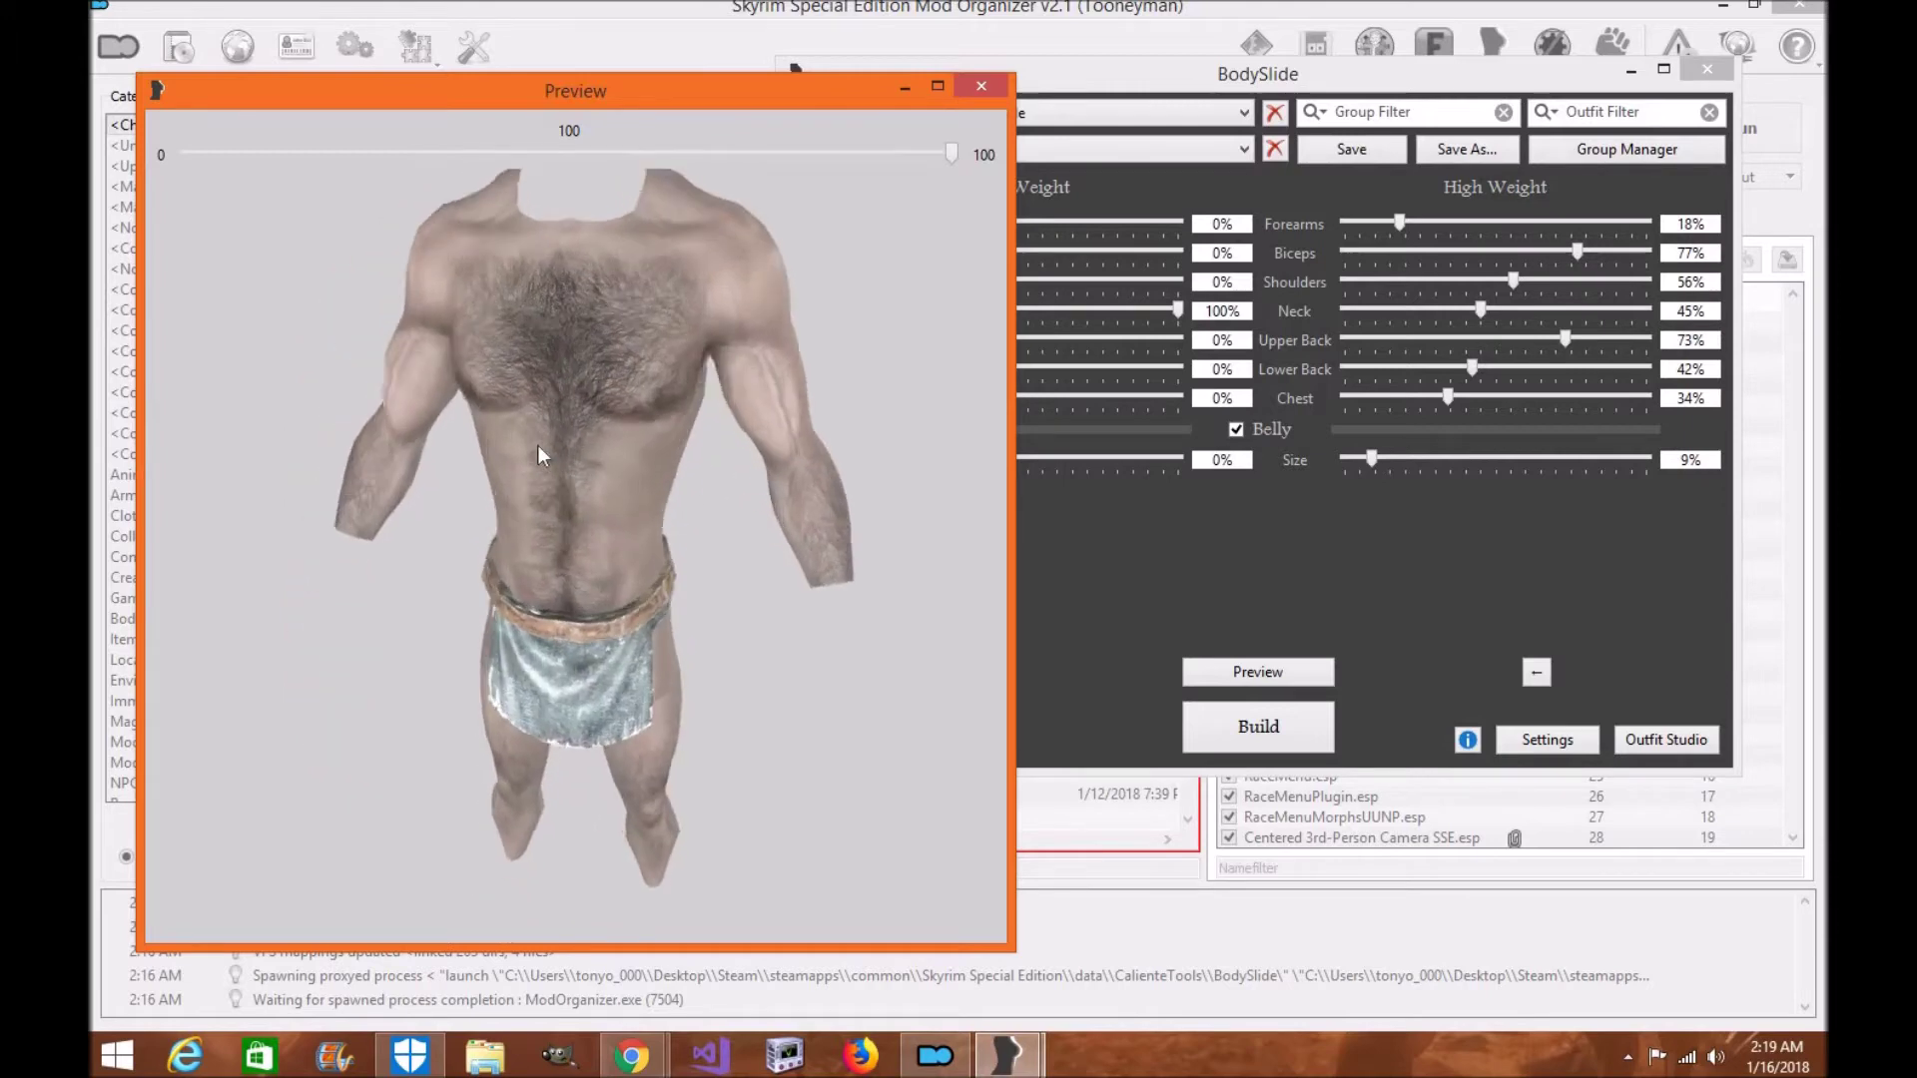
scroll(537, 446, "up", 2)
left_click_drag(589, 465, 639, 580)
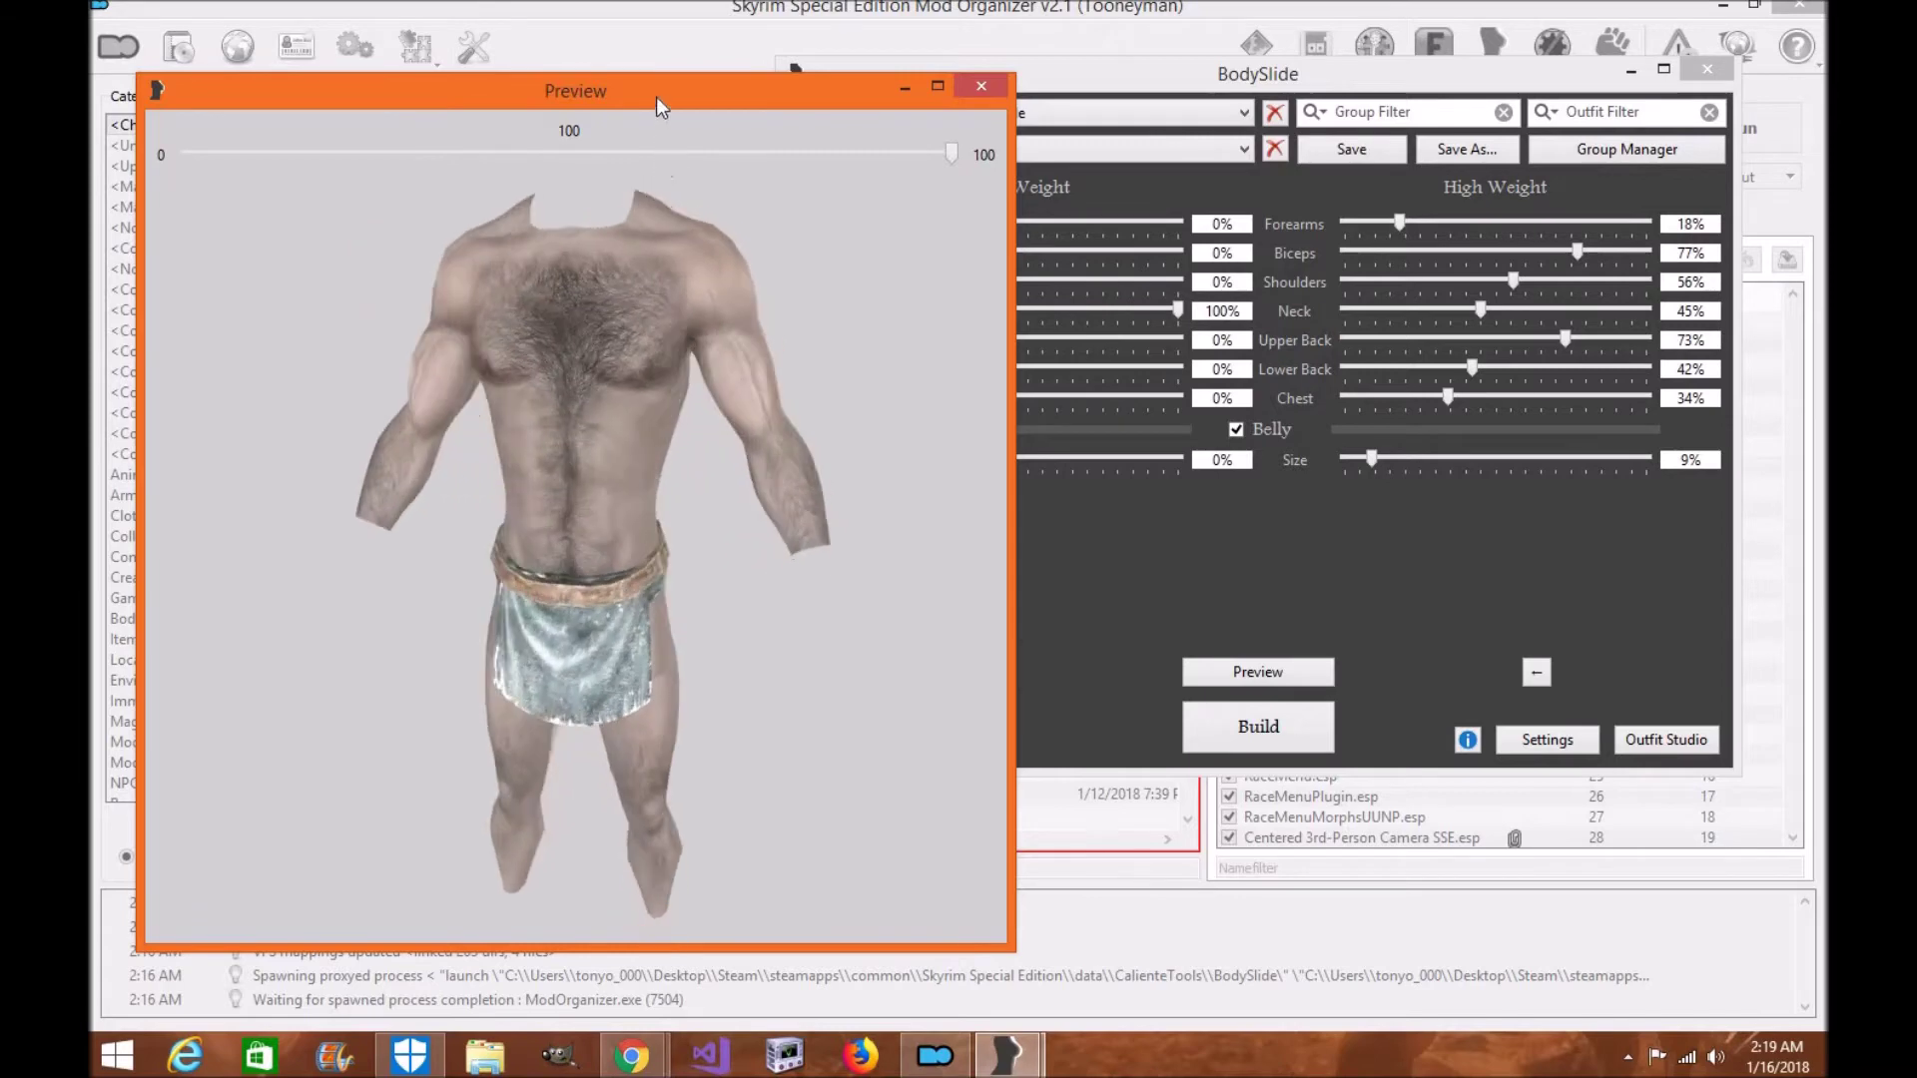
- Move the Preview and BodySlide windows further apart so that they overlap less
left_click_drag(656, 98, 615, 76)
left_click_drag(1280, 82, 1370, 72)
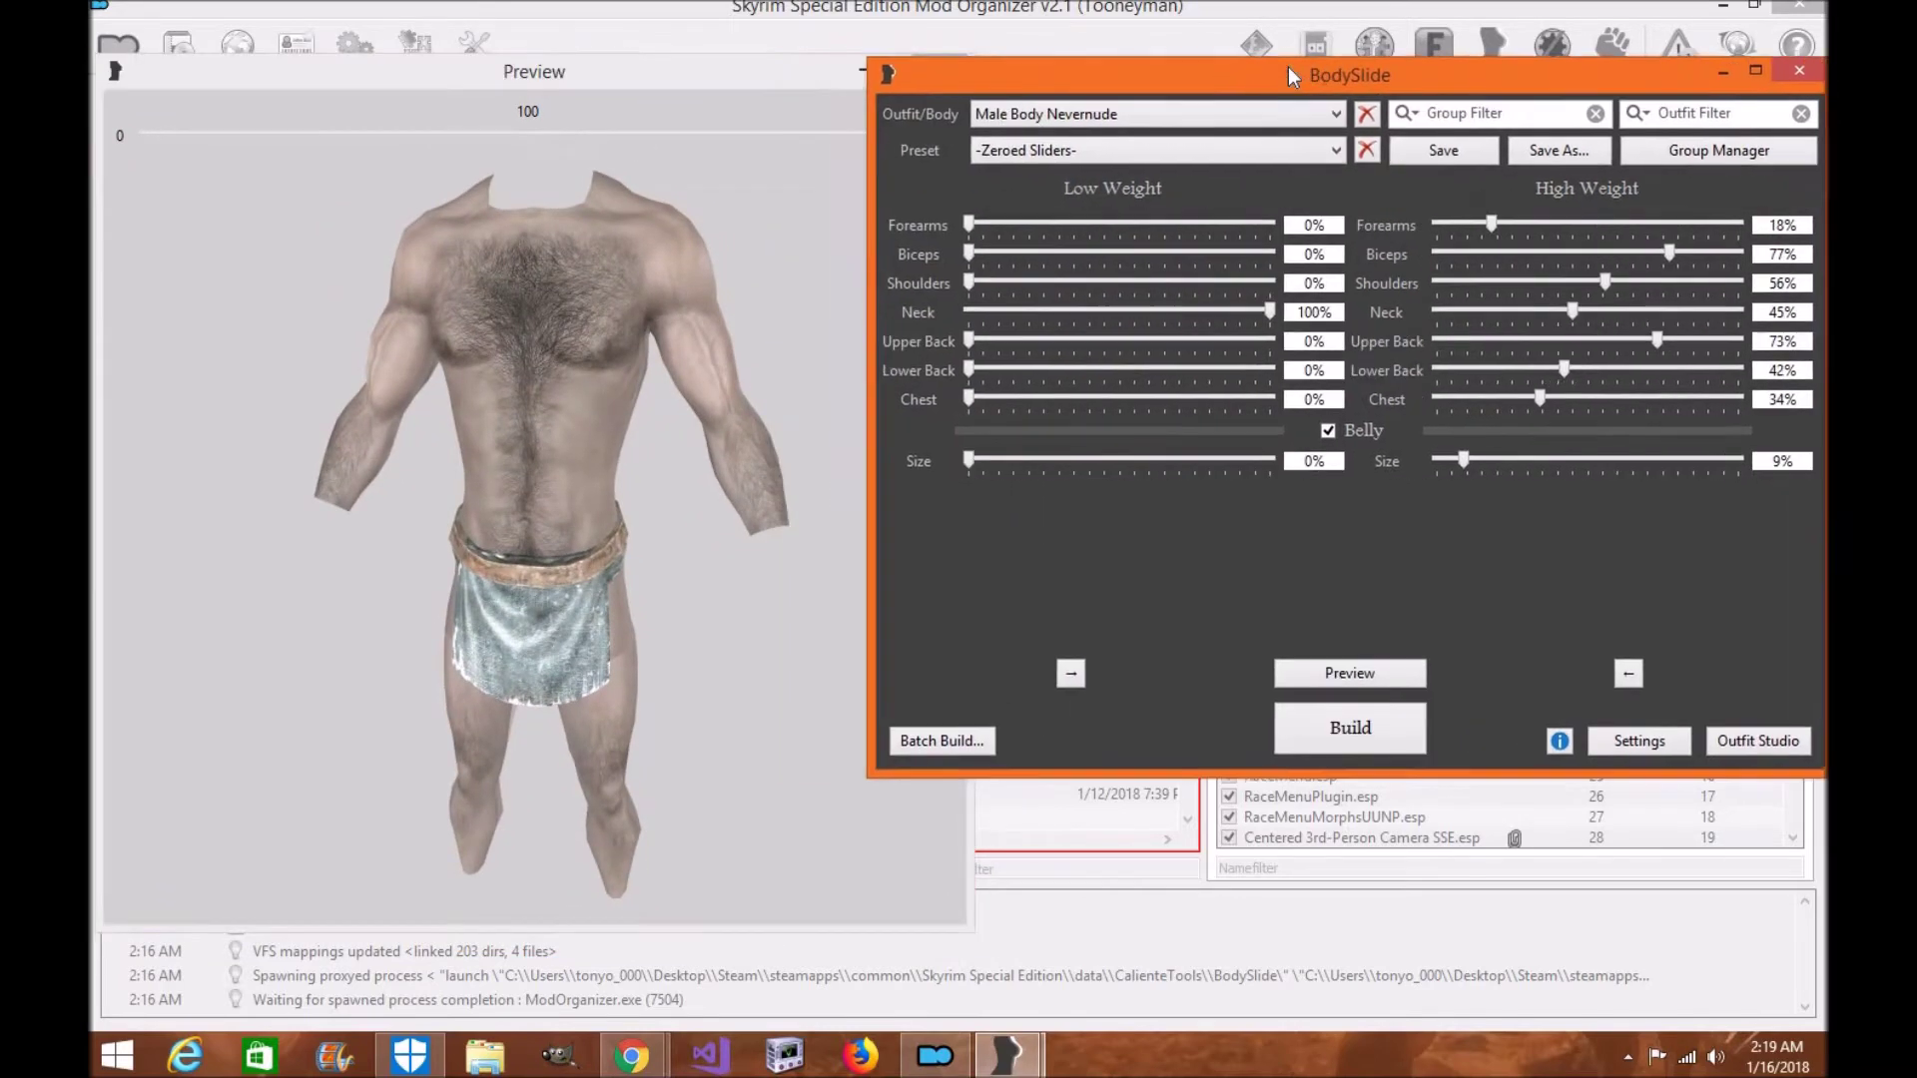
- Examine the whole male body in the preview from several angles and distances
left_click_drag(451, 366, 559, 524)
scroll(399, 428, "up", 2)
scroll(539, 543, "down", 3)
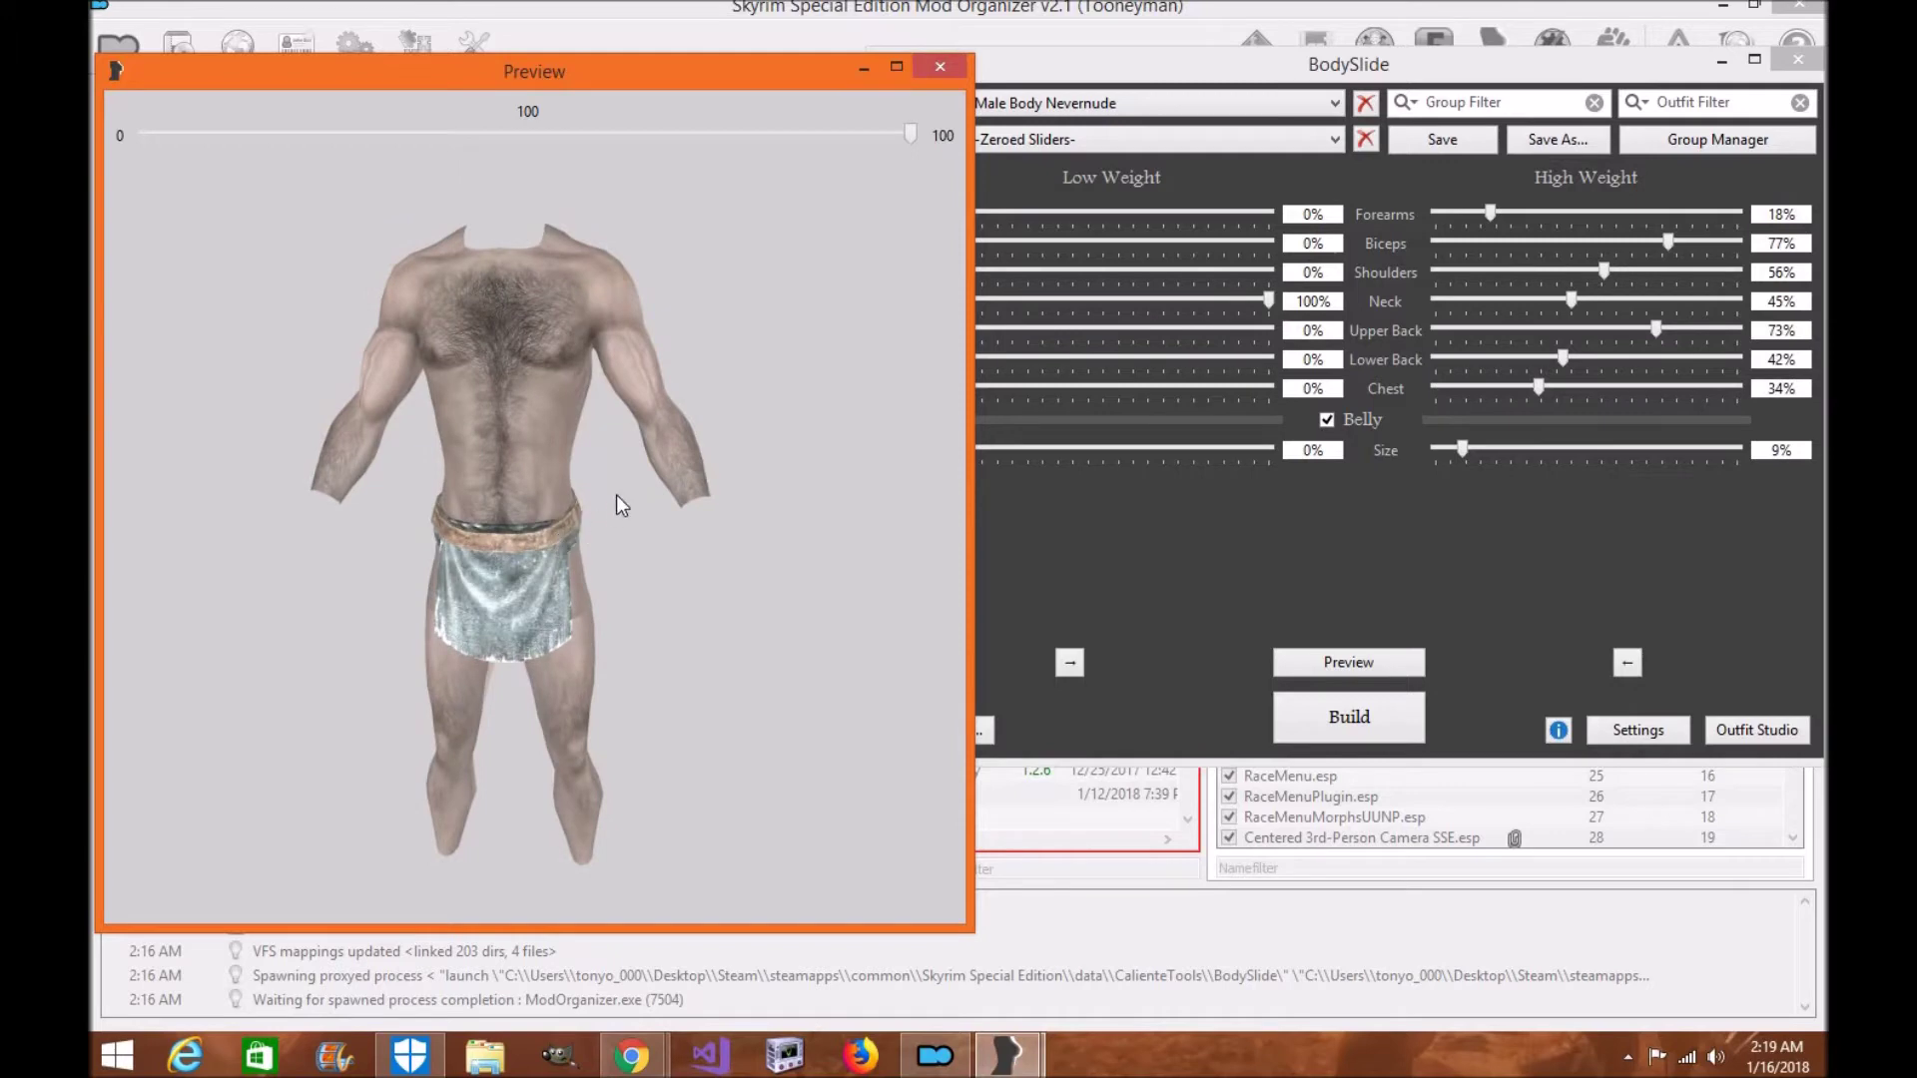
left_click_drag(616, 499, 542, 488)
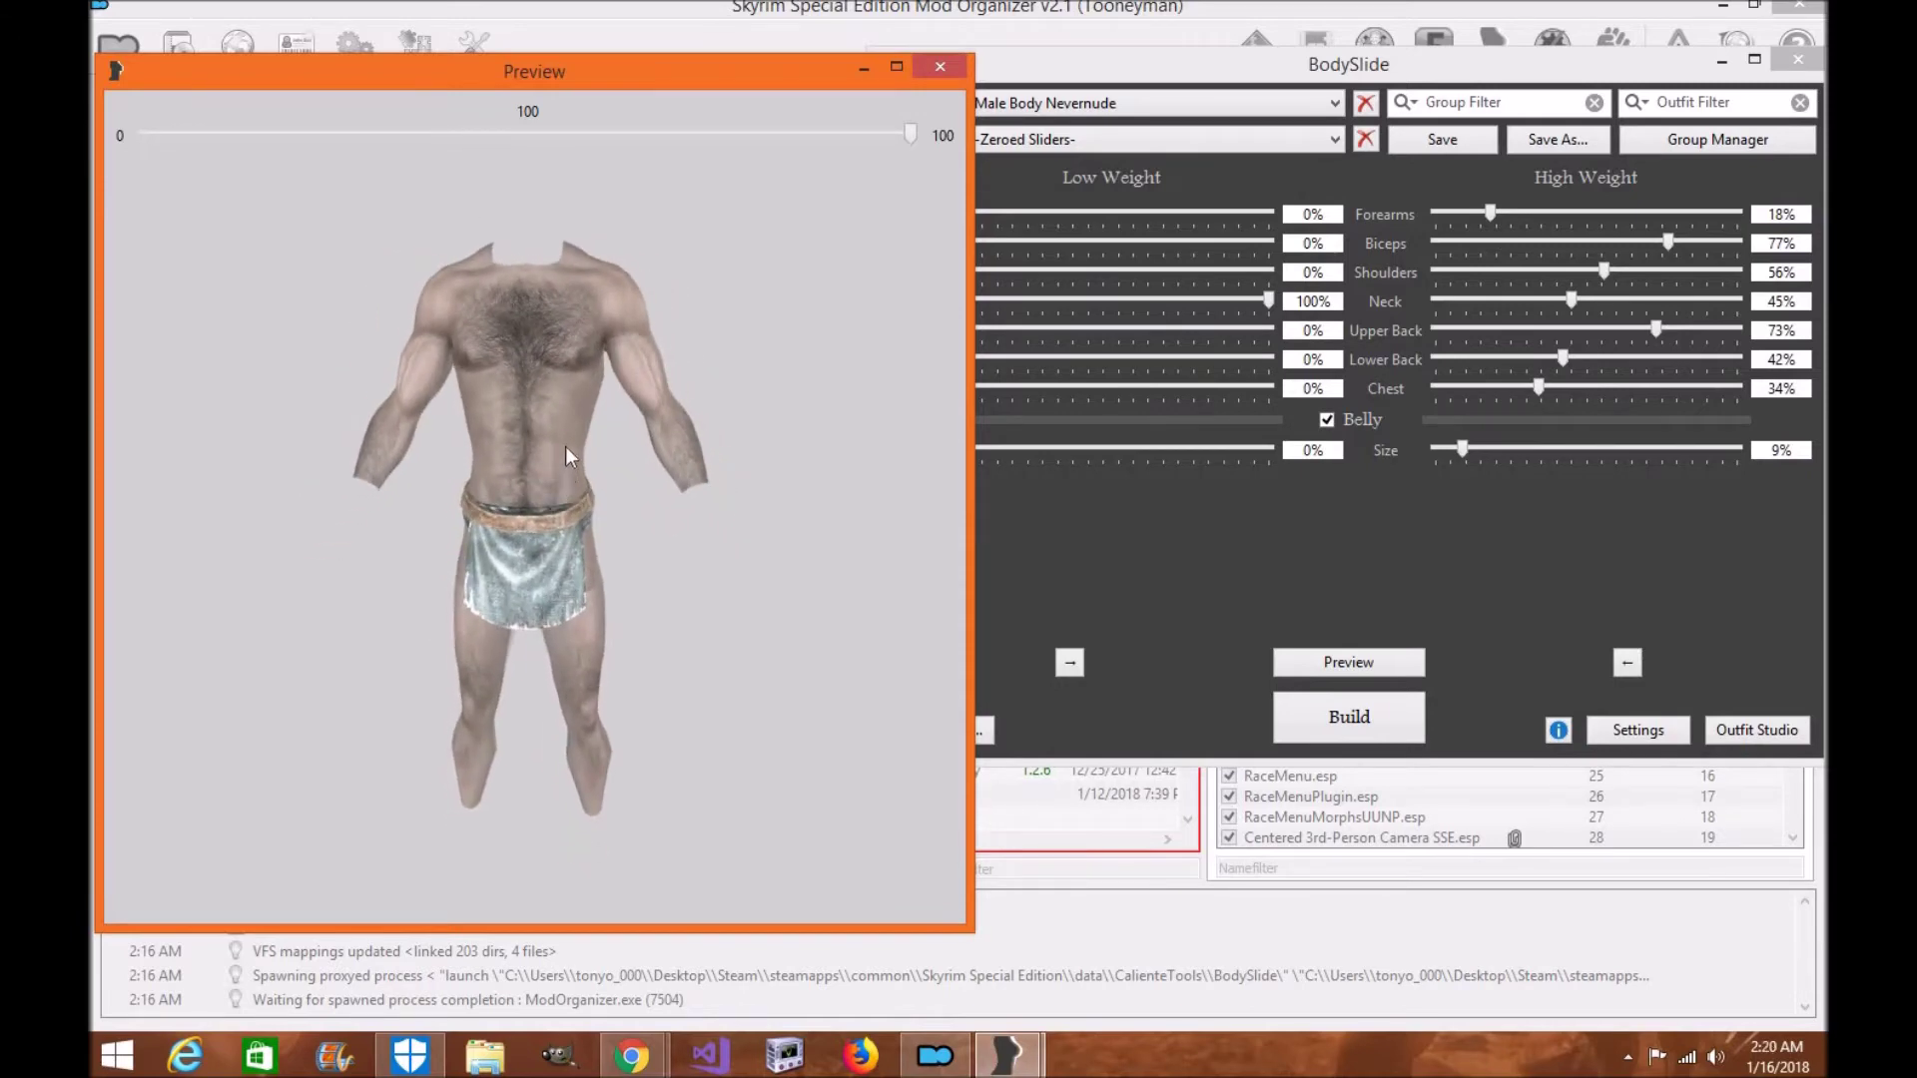
left_click_drag(585, 417, 613, 463)
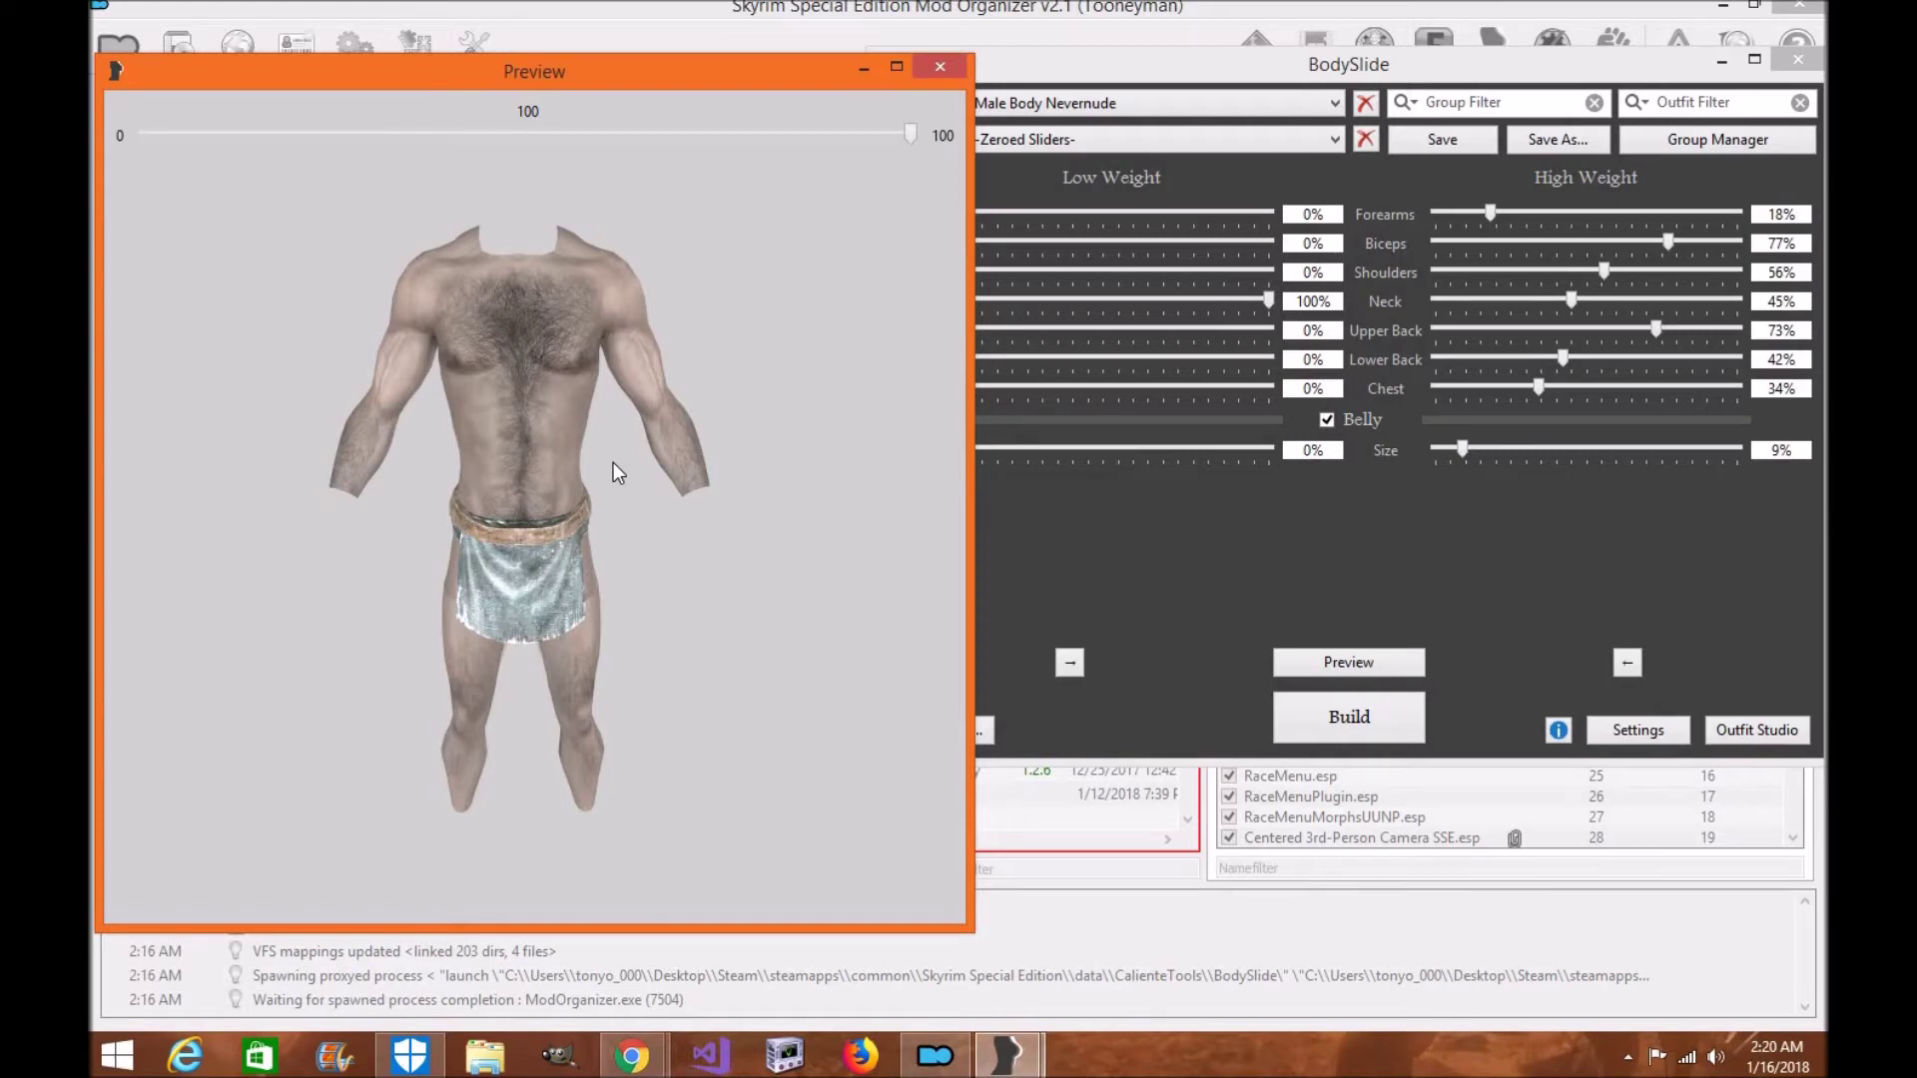
left_click_drag(613, 464, 1062, 162)
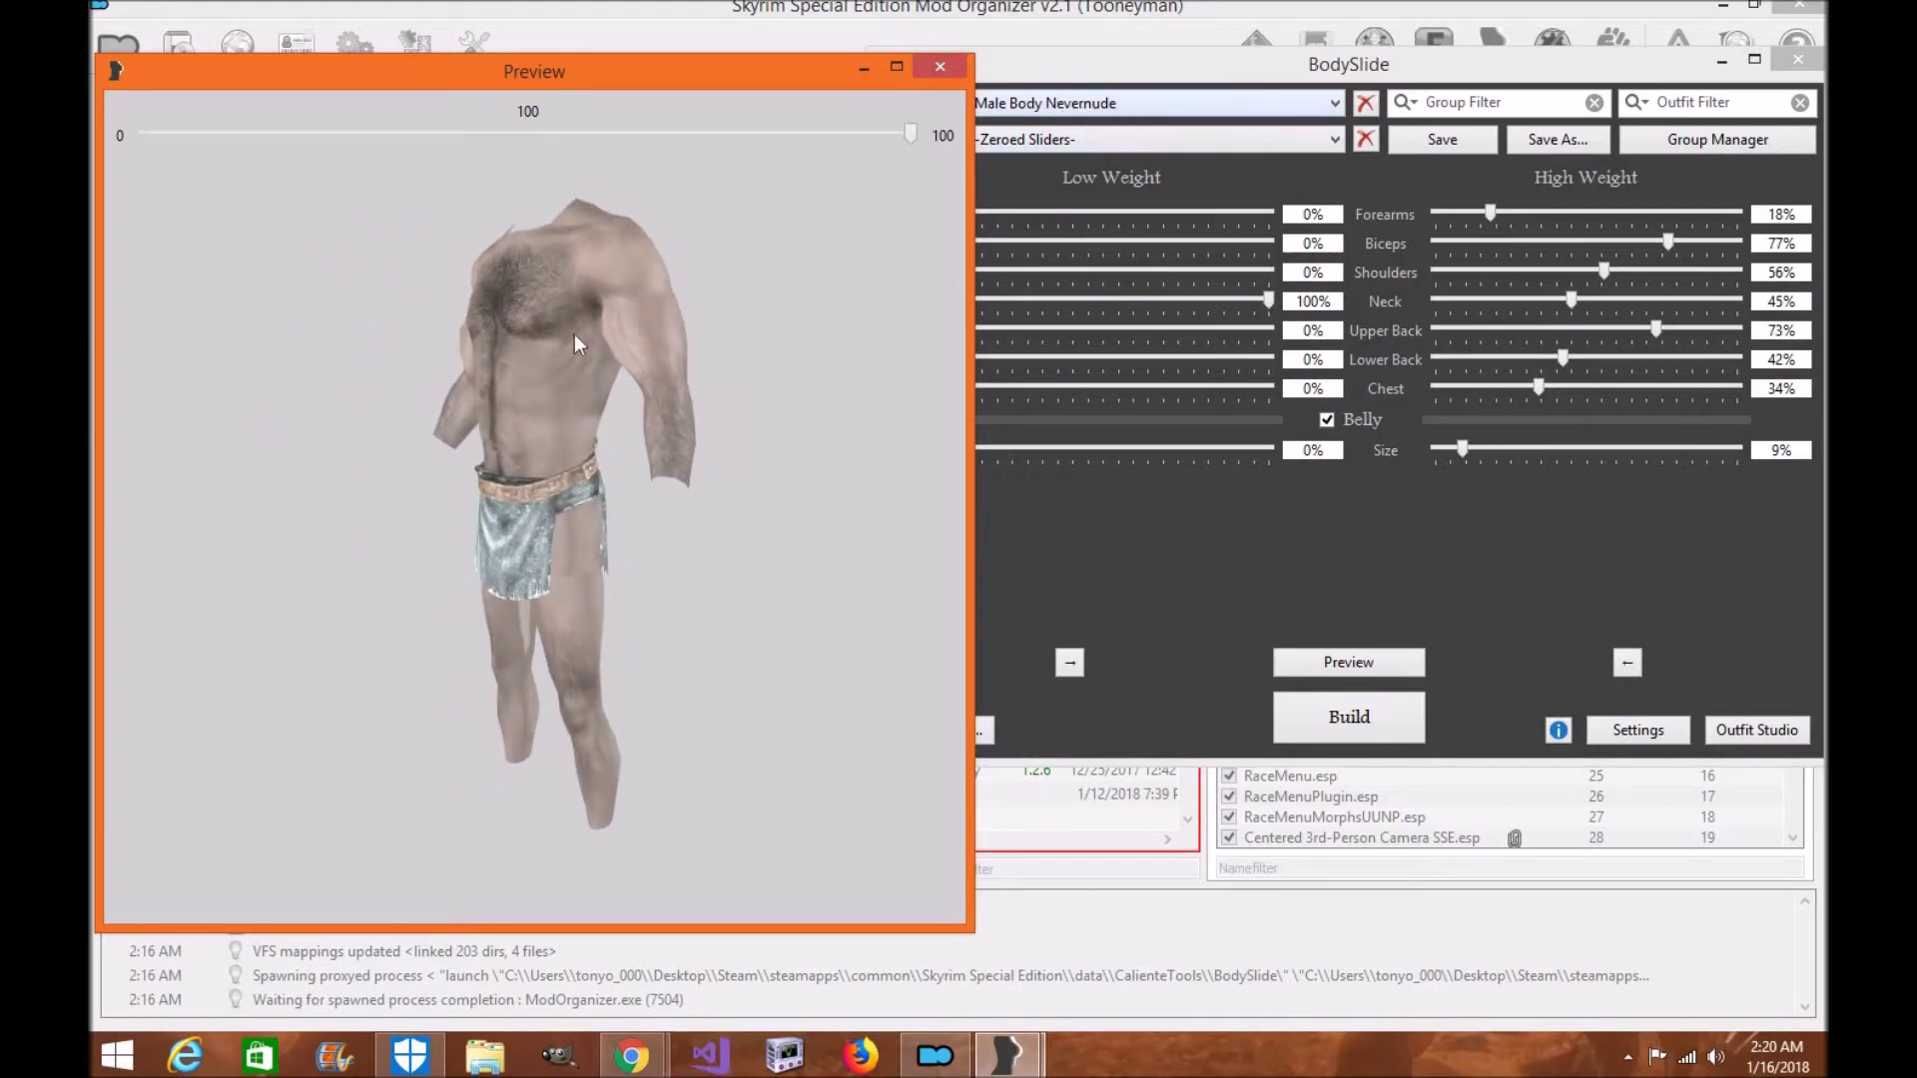
left_click_drag(575, 345, 575, 563)
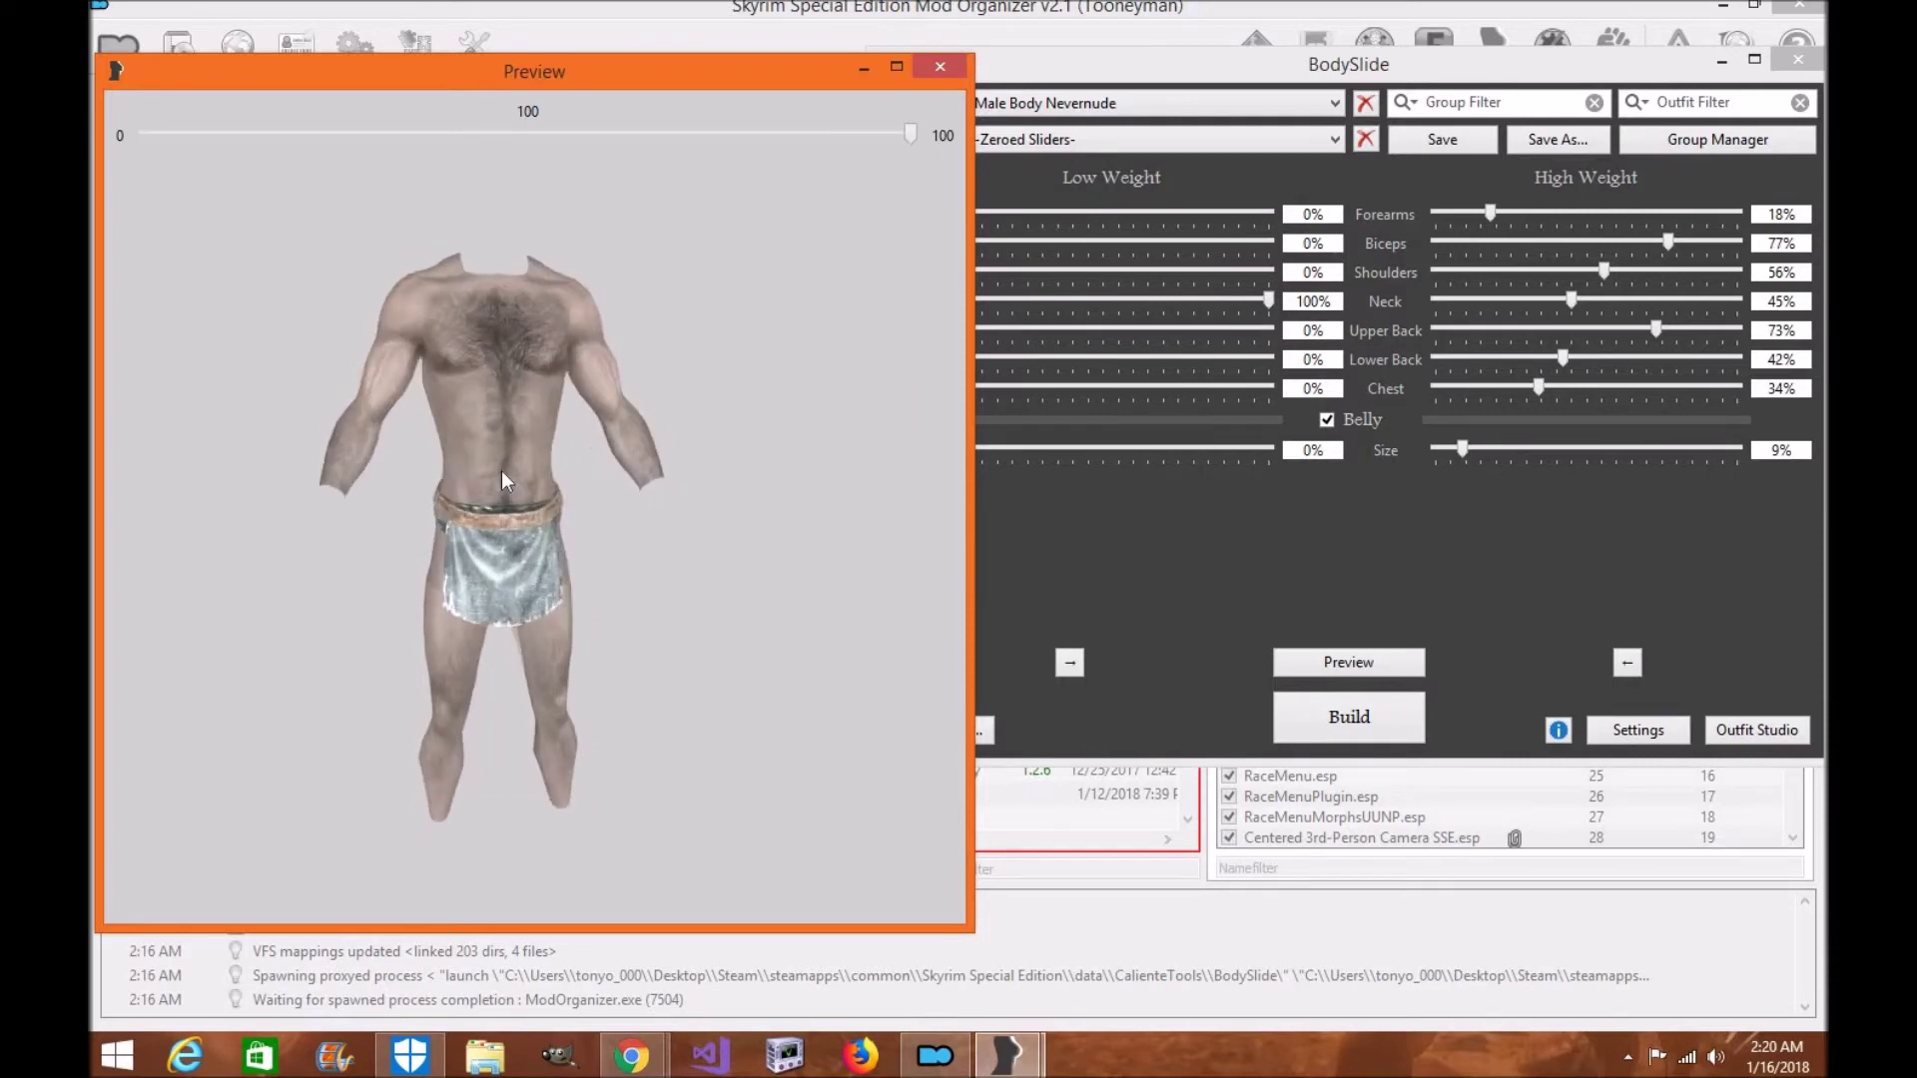
left_click_drag(502, 473, 578, 533)
scroll(578, 533, "up", 2)
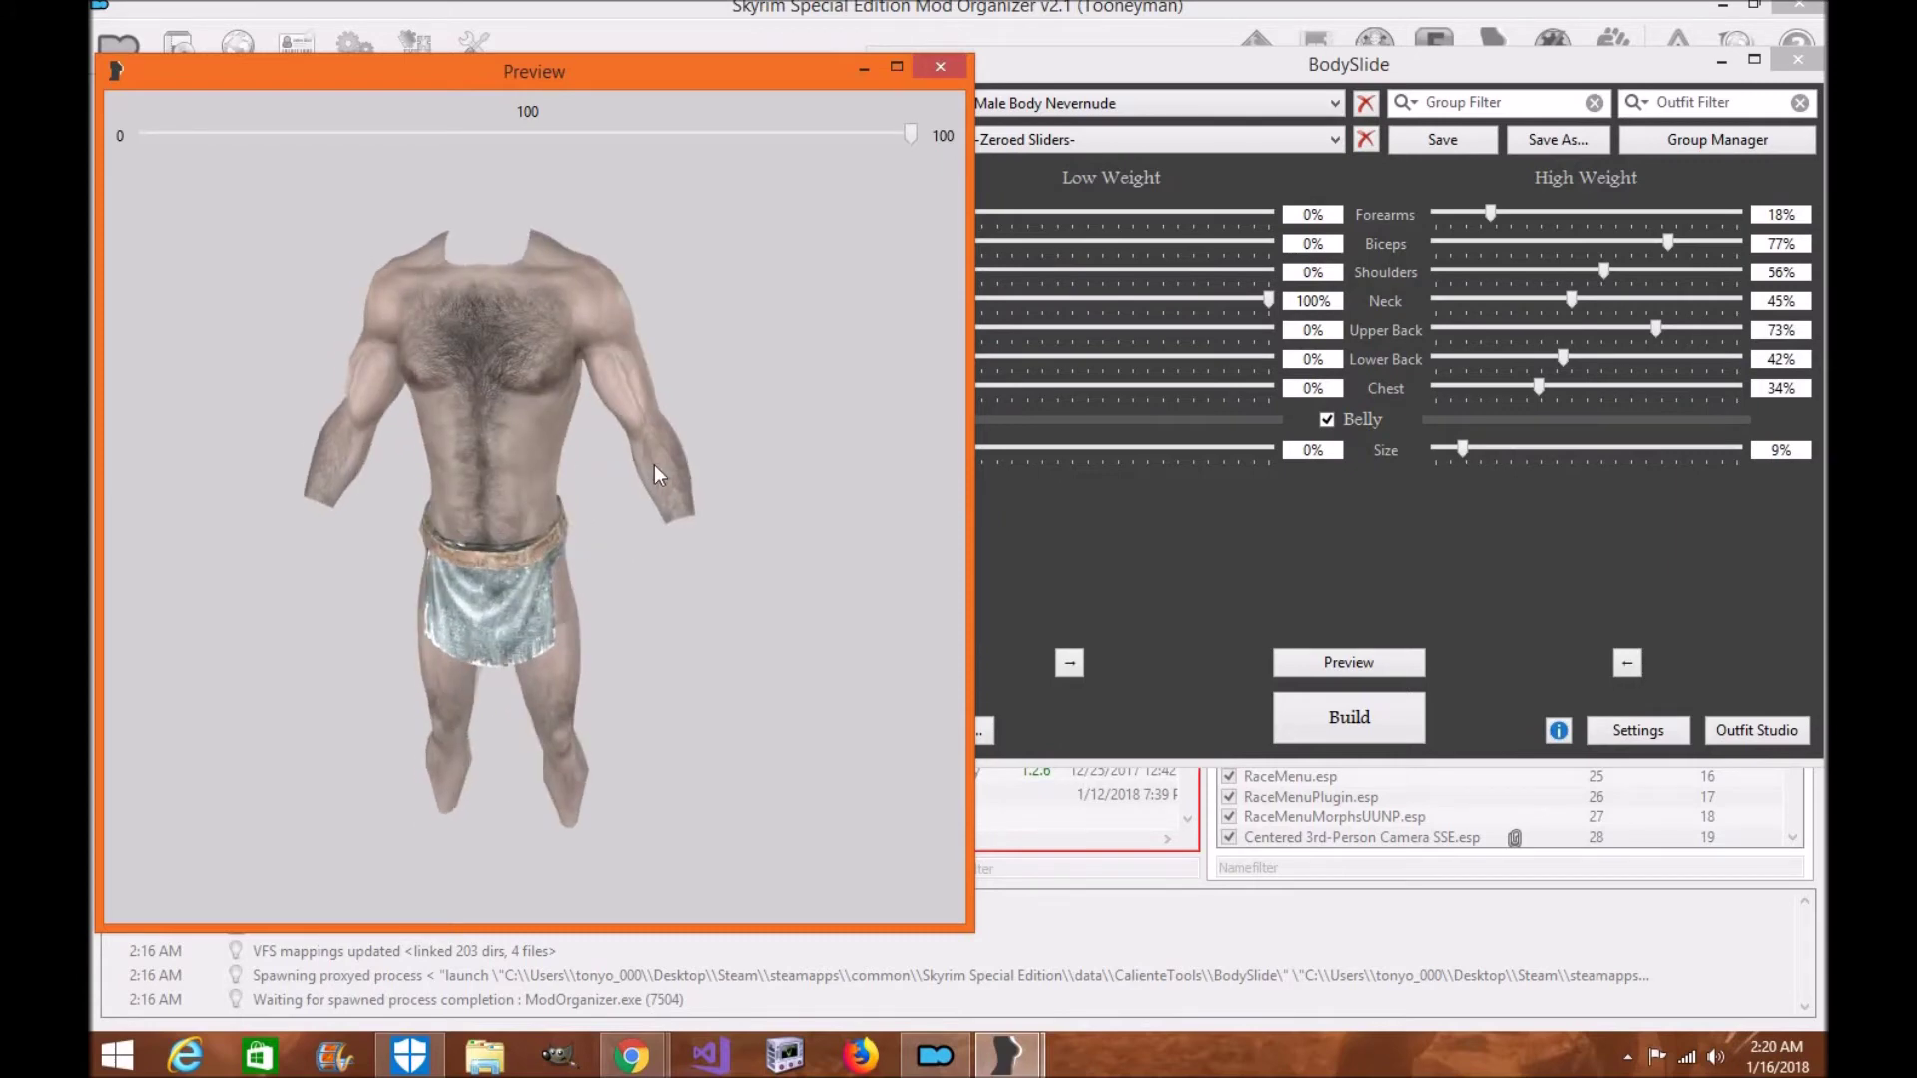
left_click_drag(655, 464, 685, 416)
scroll(672, 475, "up", 4)
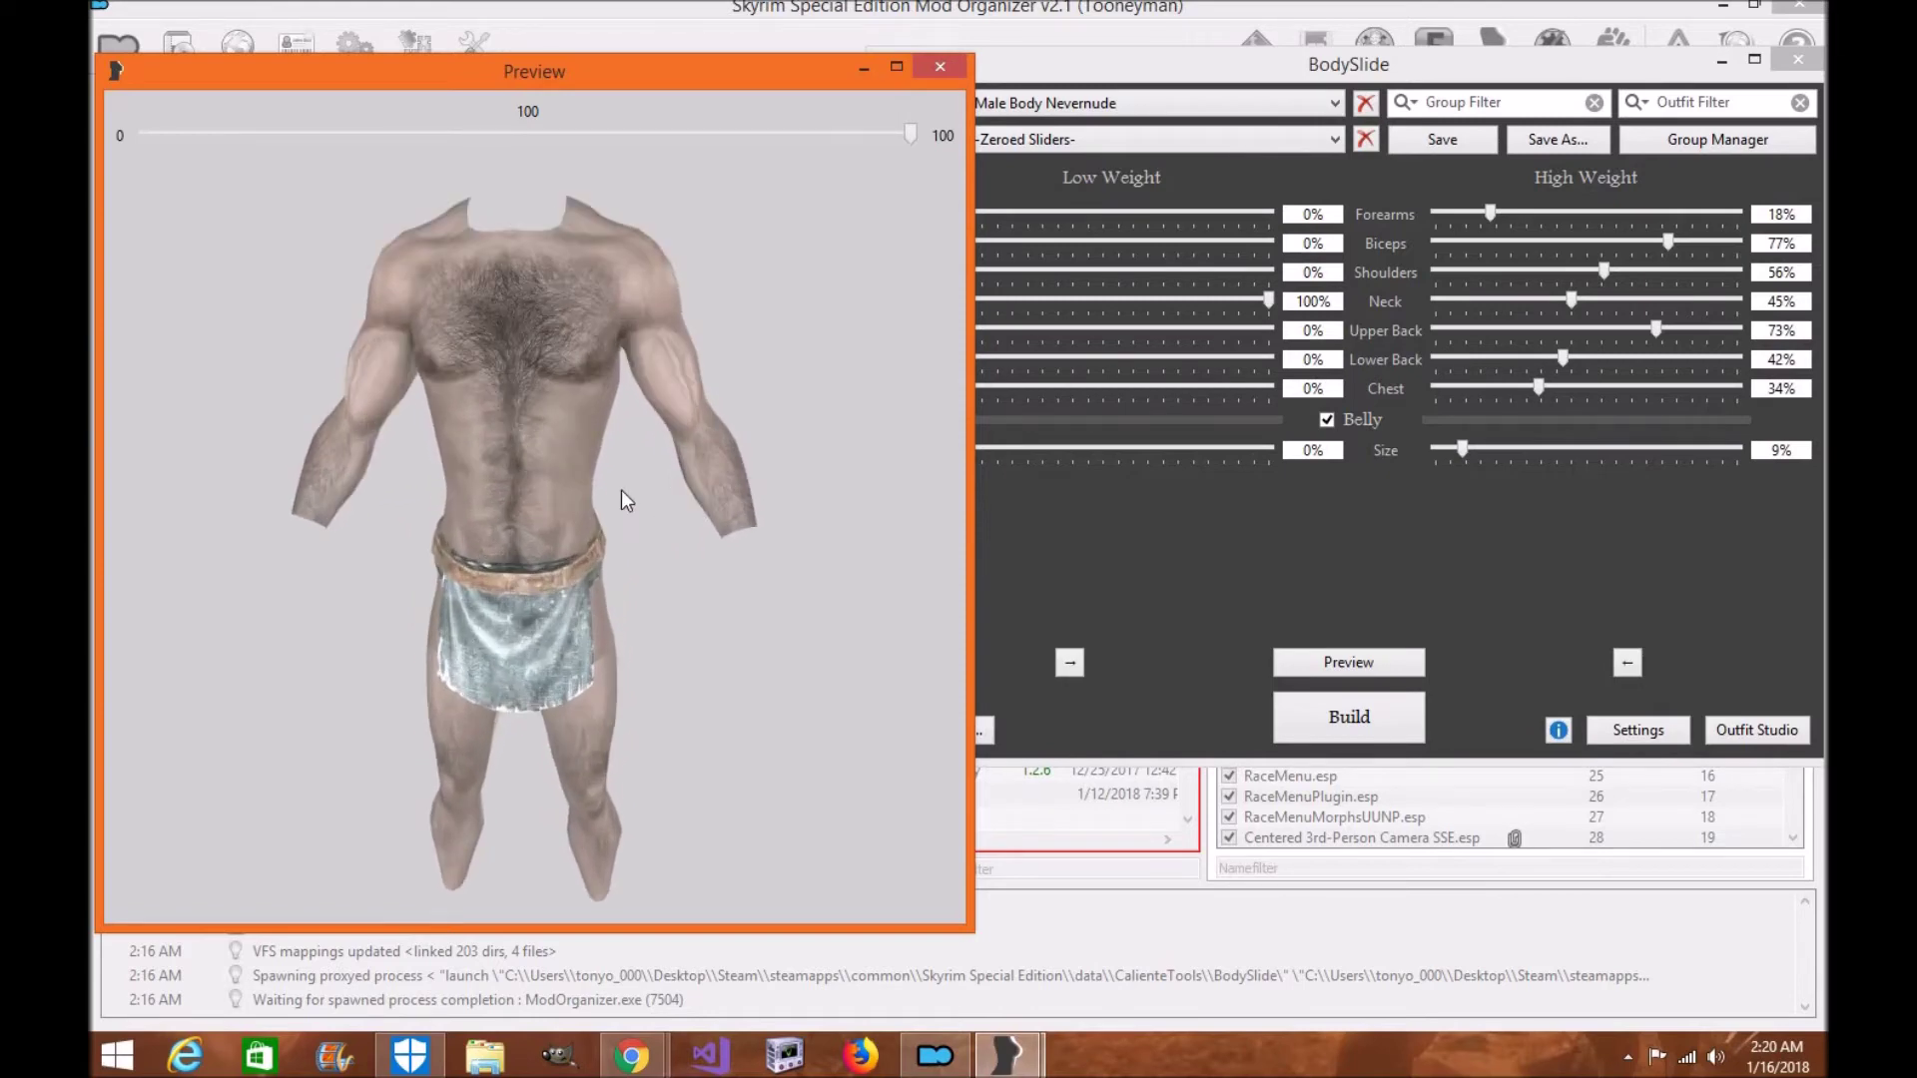
left_click_drag(621, 490, 648, 551)
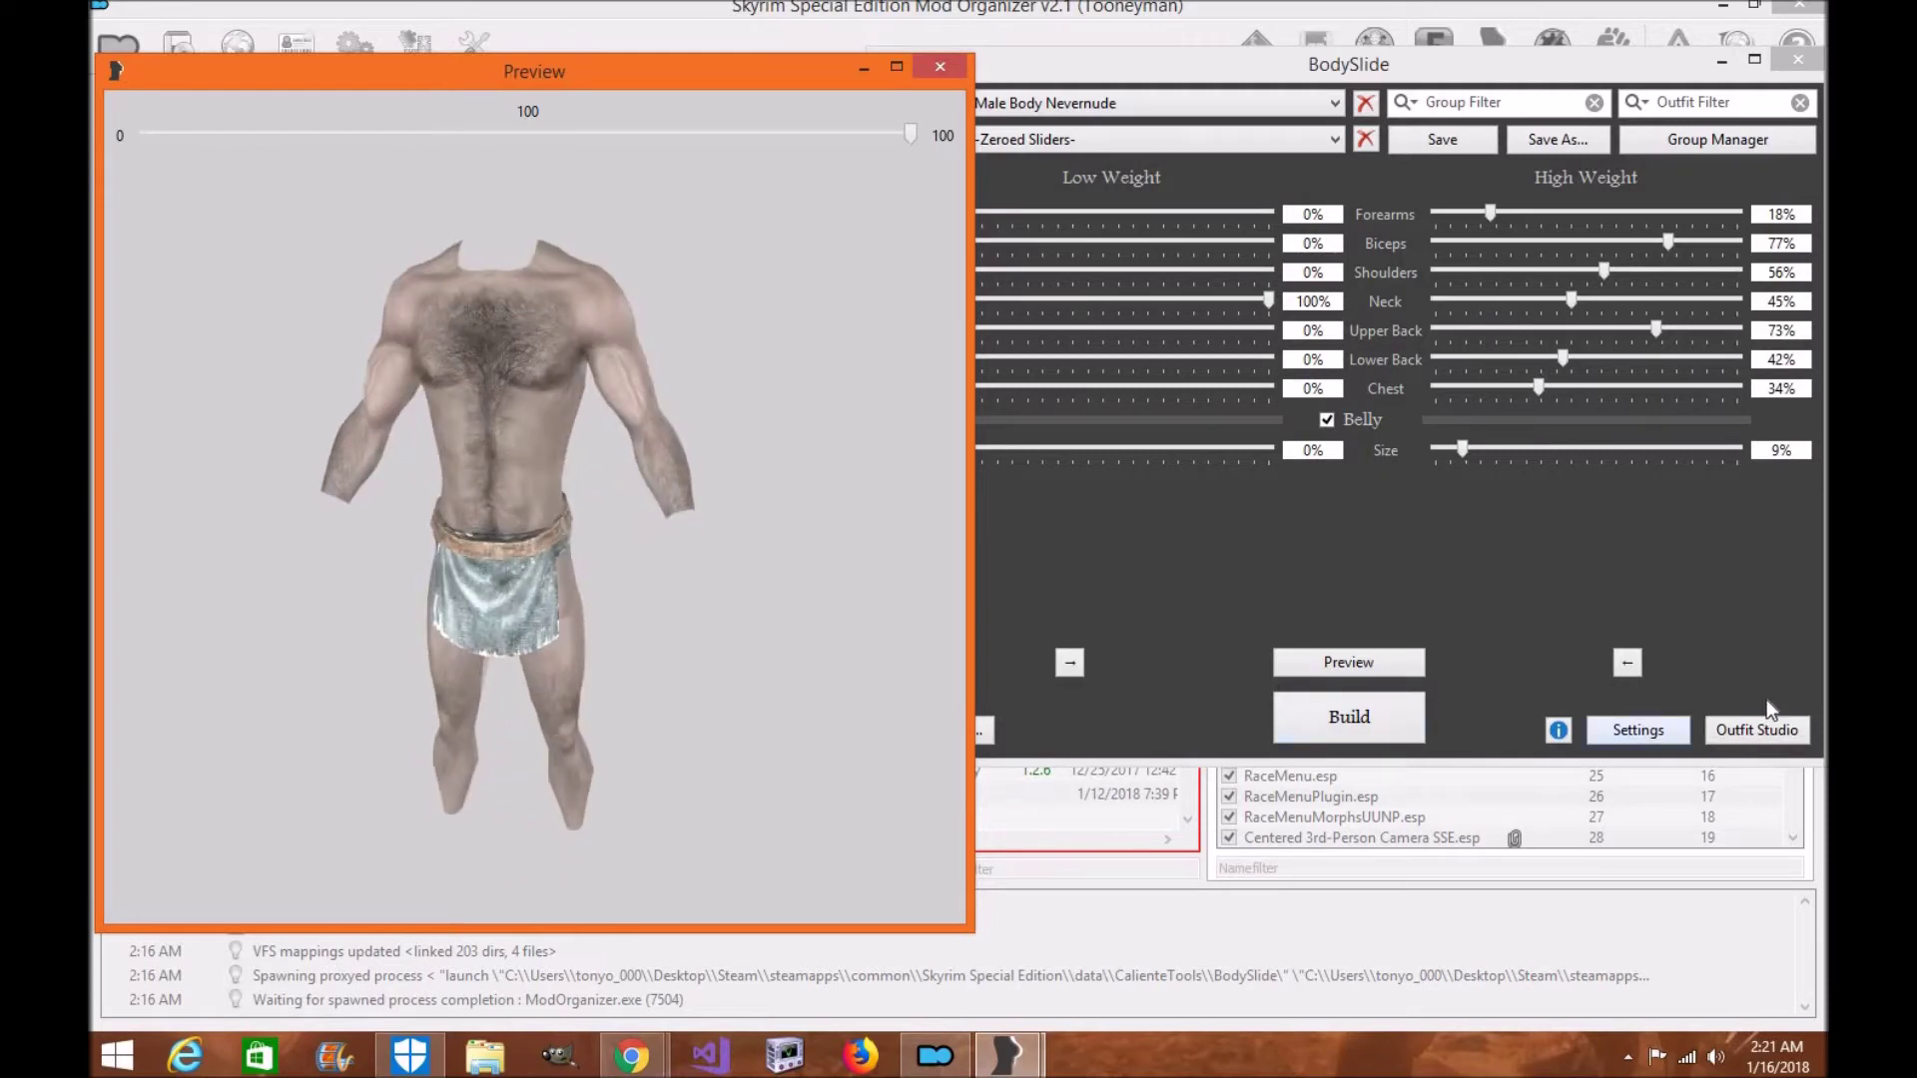
left_click_drag(603, 632, 632, 561)
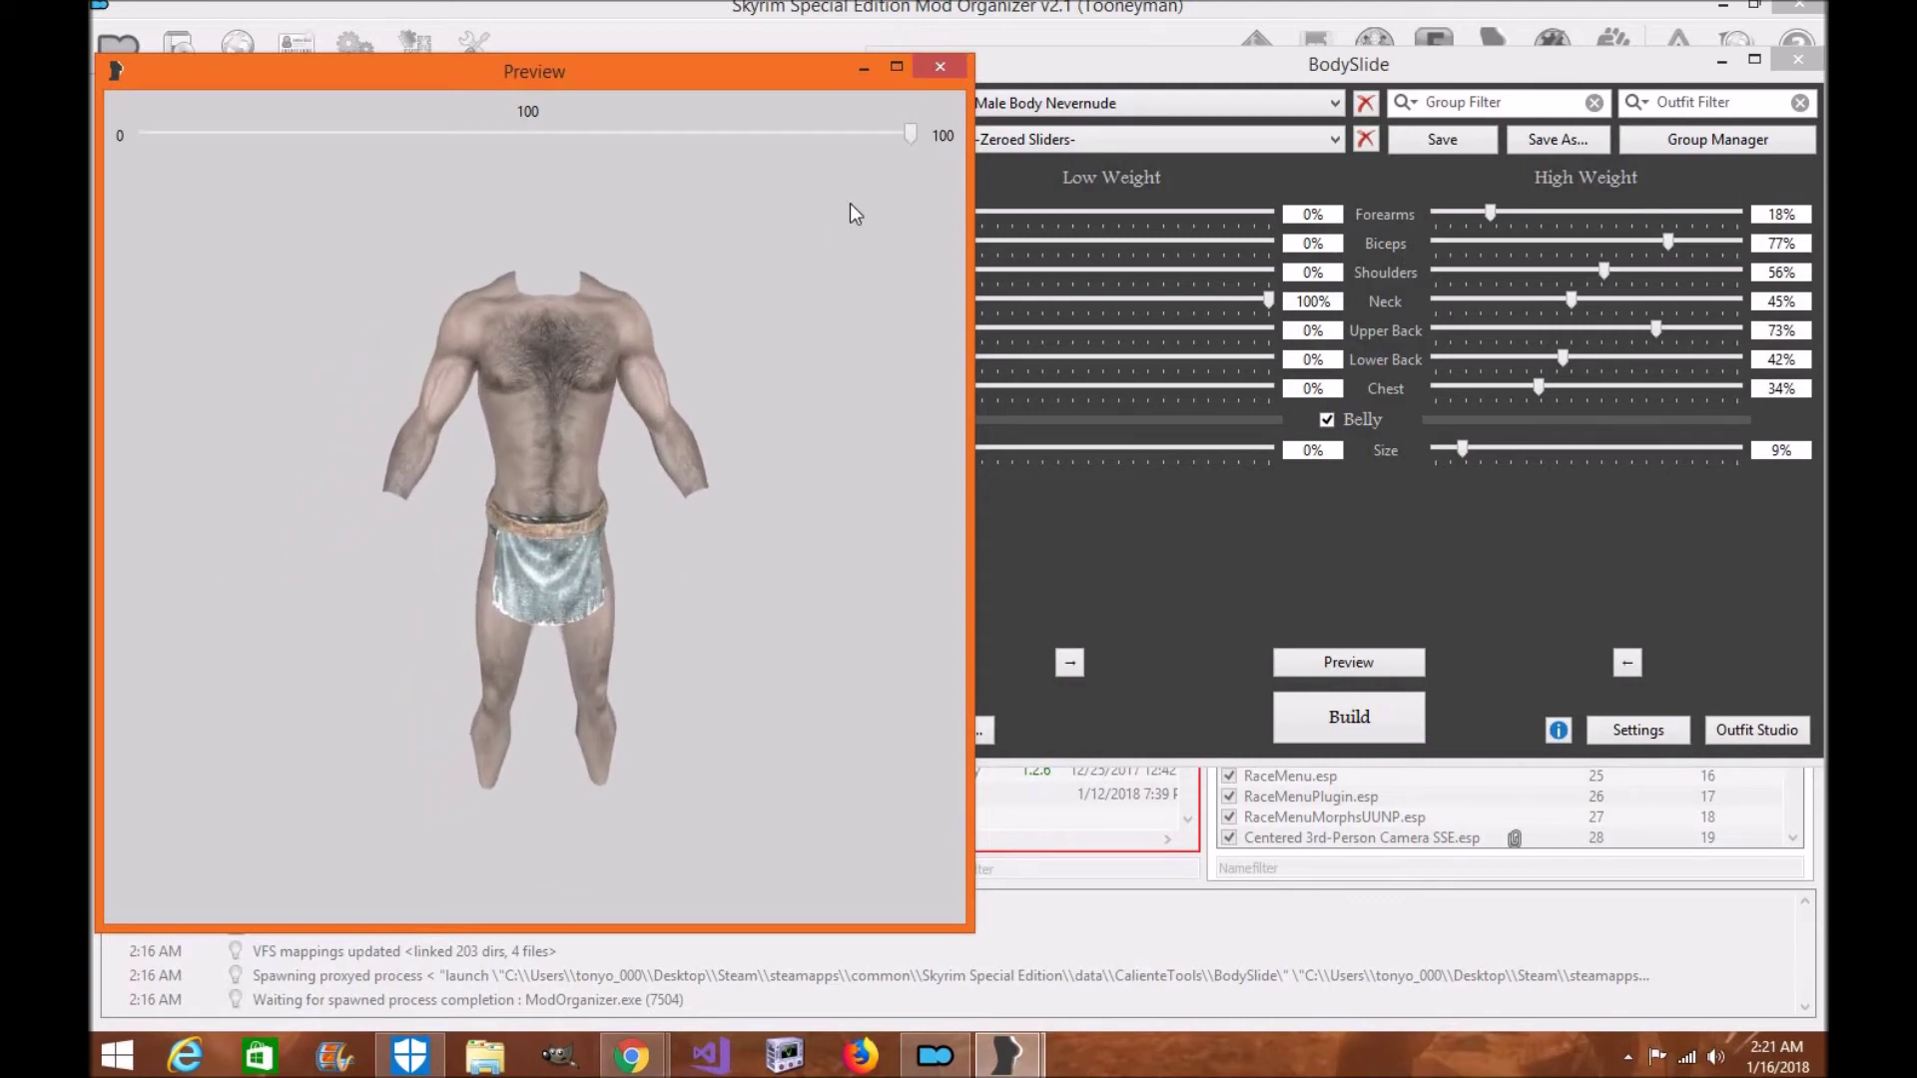
scroll(620, 609, "up", 1)
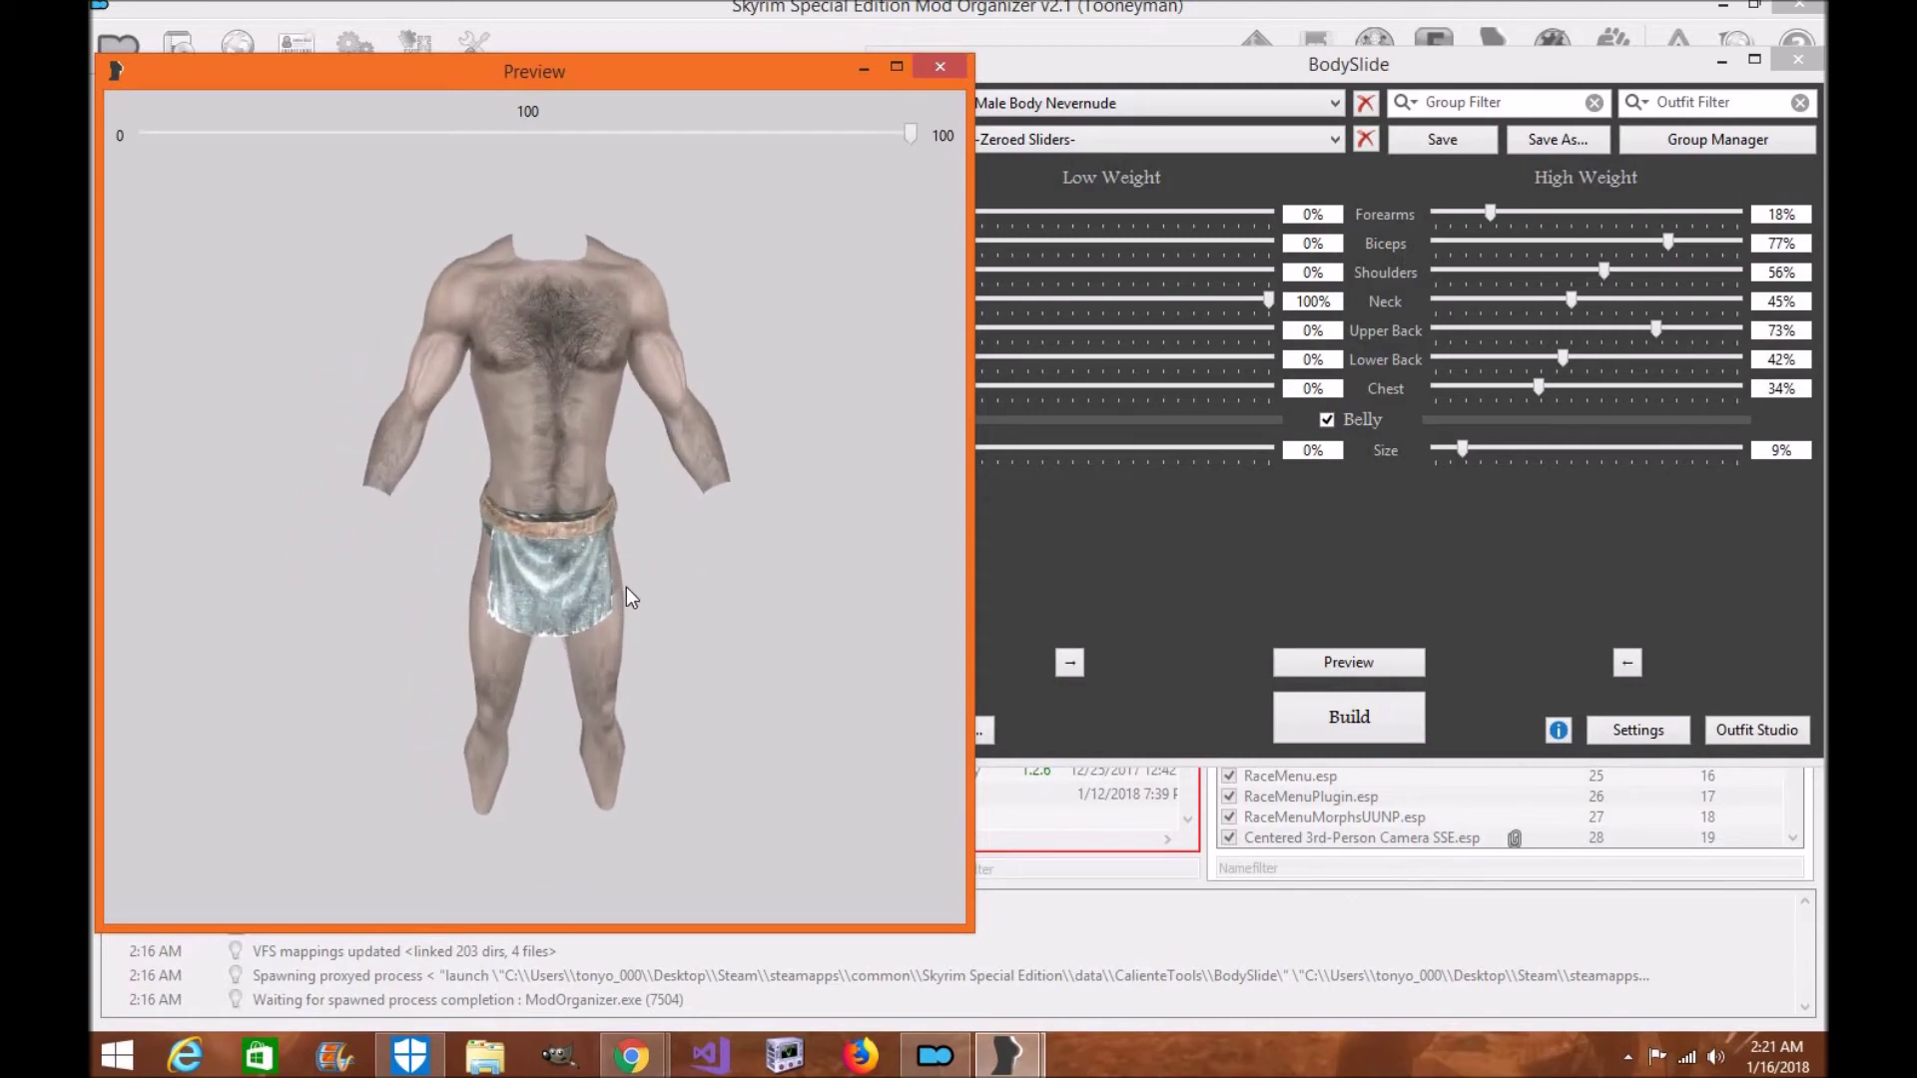
scroll(613, 492, "up", 3)
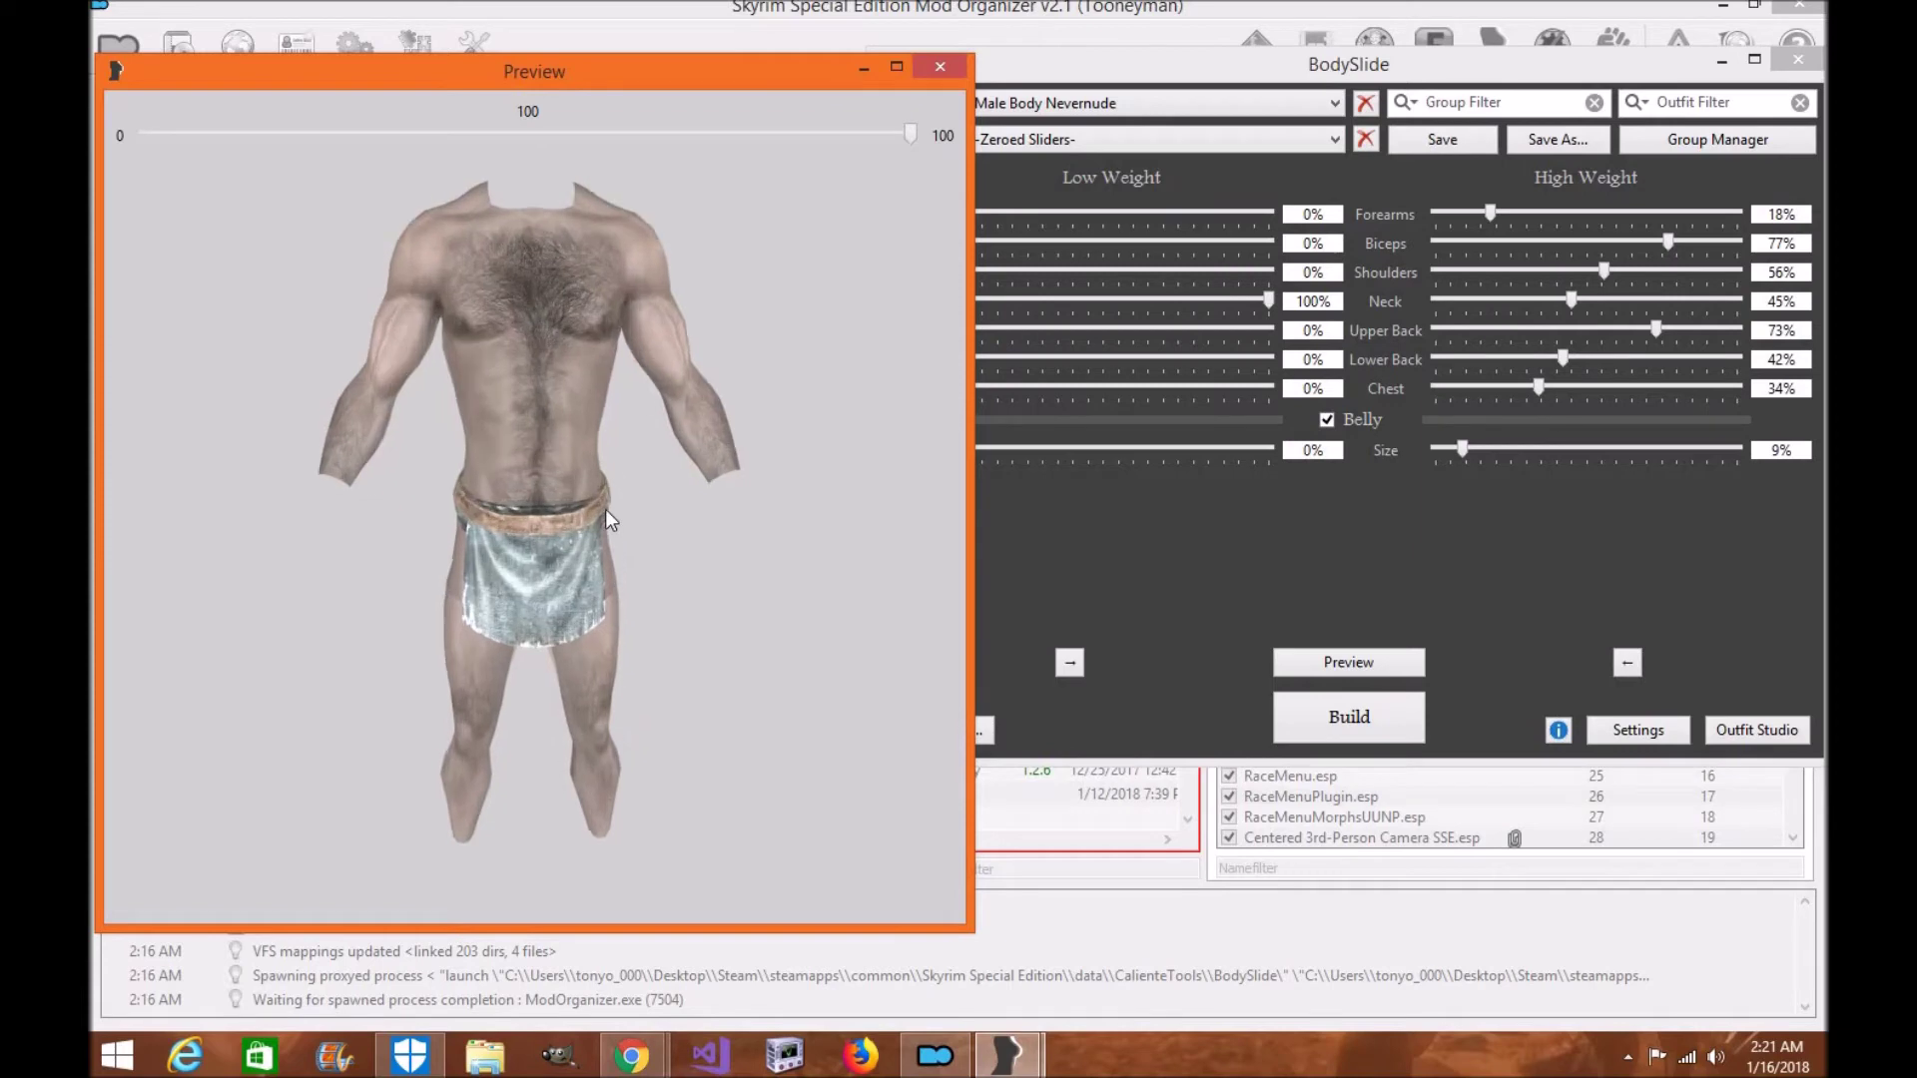
left_click_drag(605, 509, 920, 117)
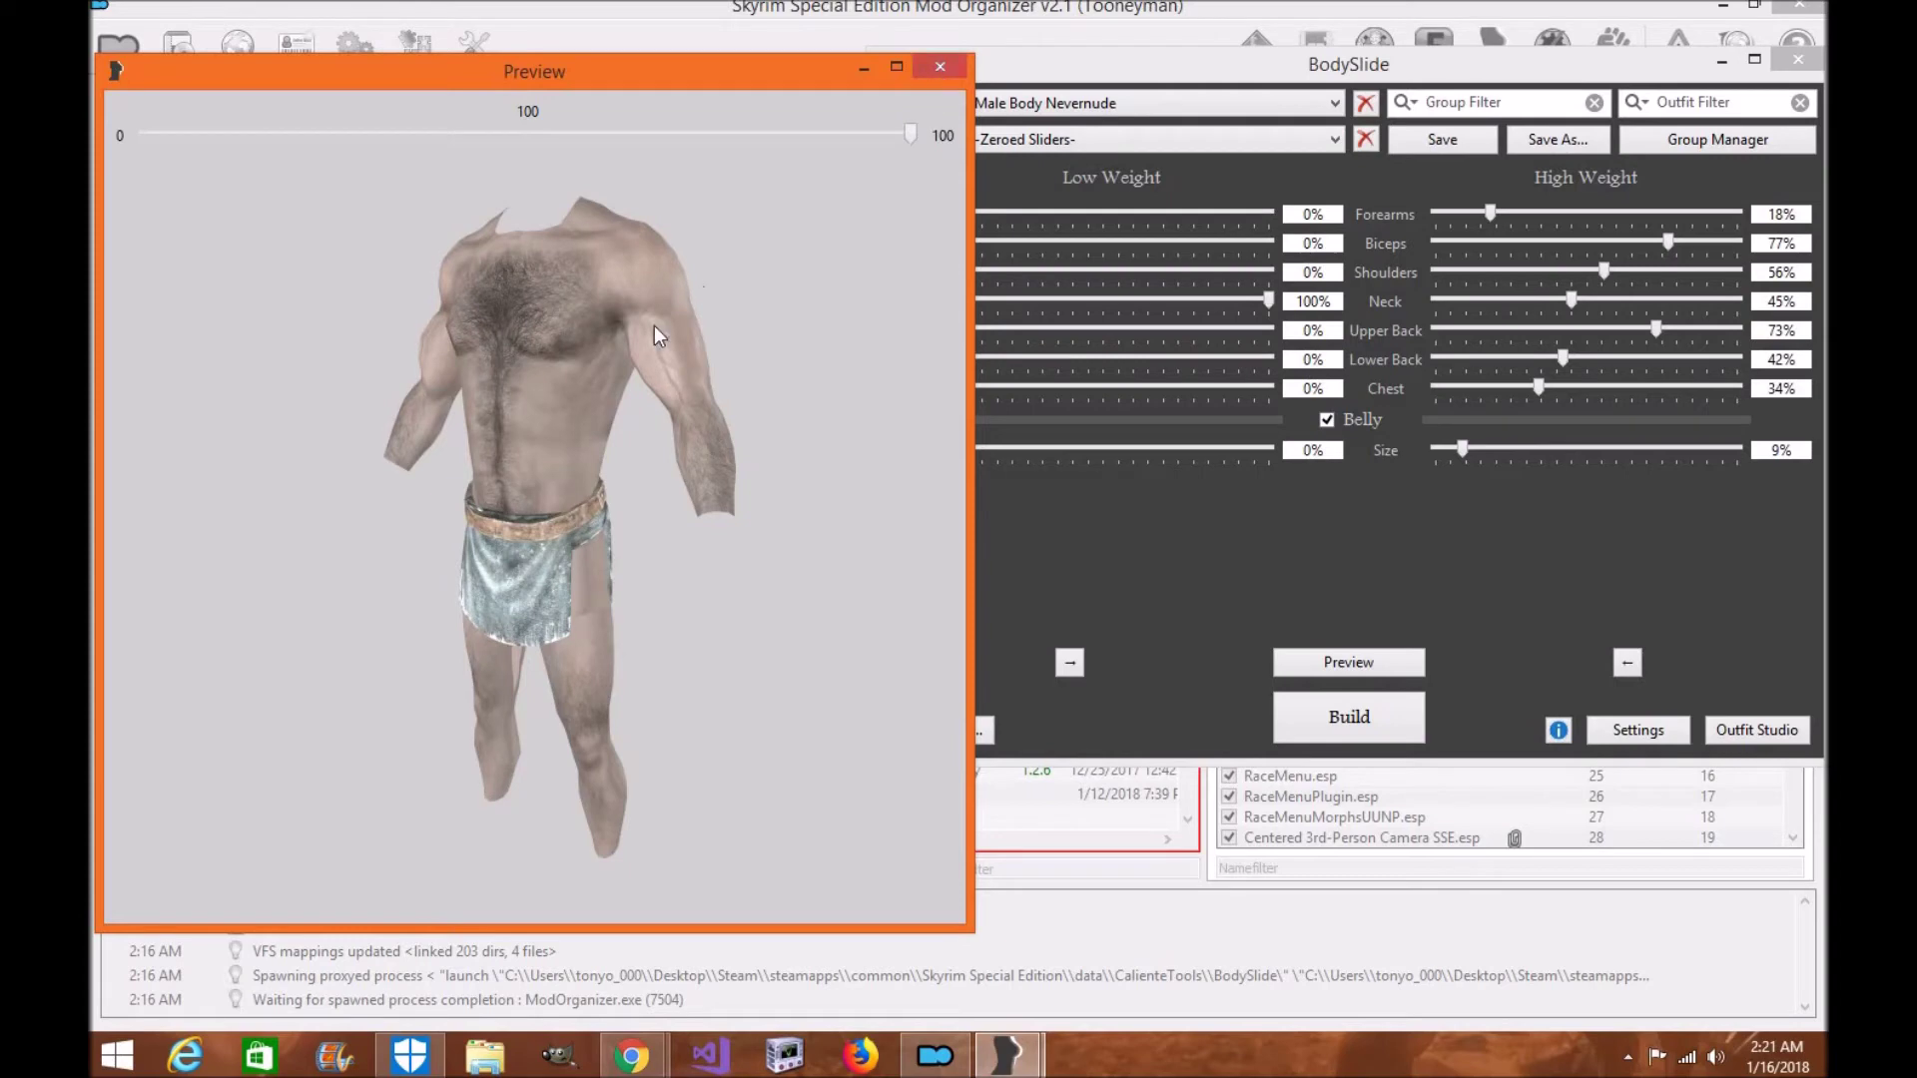
left_click_drag(655, 325, 798, 180)
- Close the male body preview, choose the CBBE NeverNude body and open its preview
left_click(939, 66)
left_click(1001, 105)
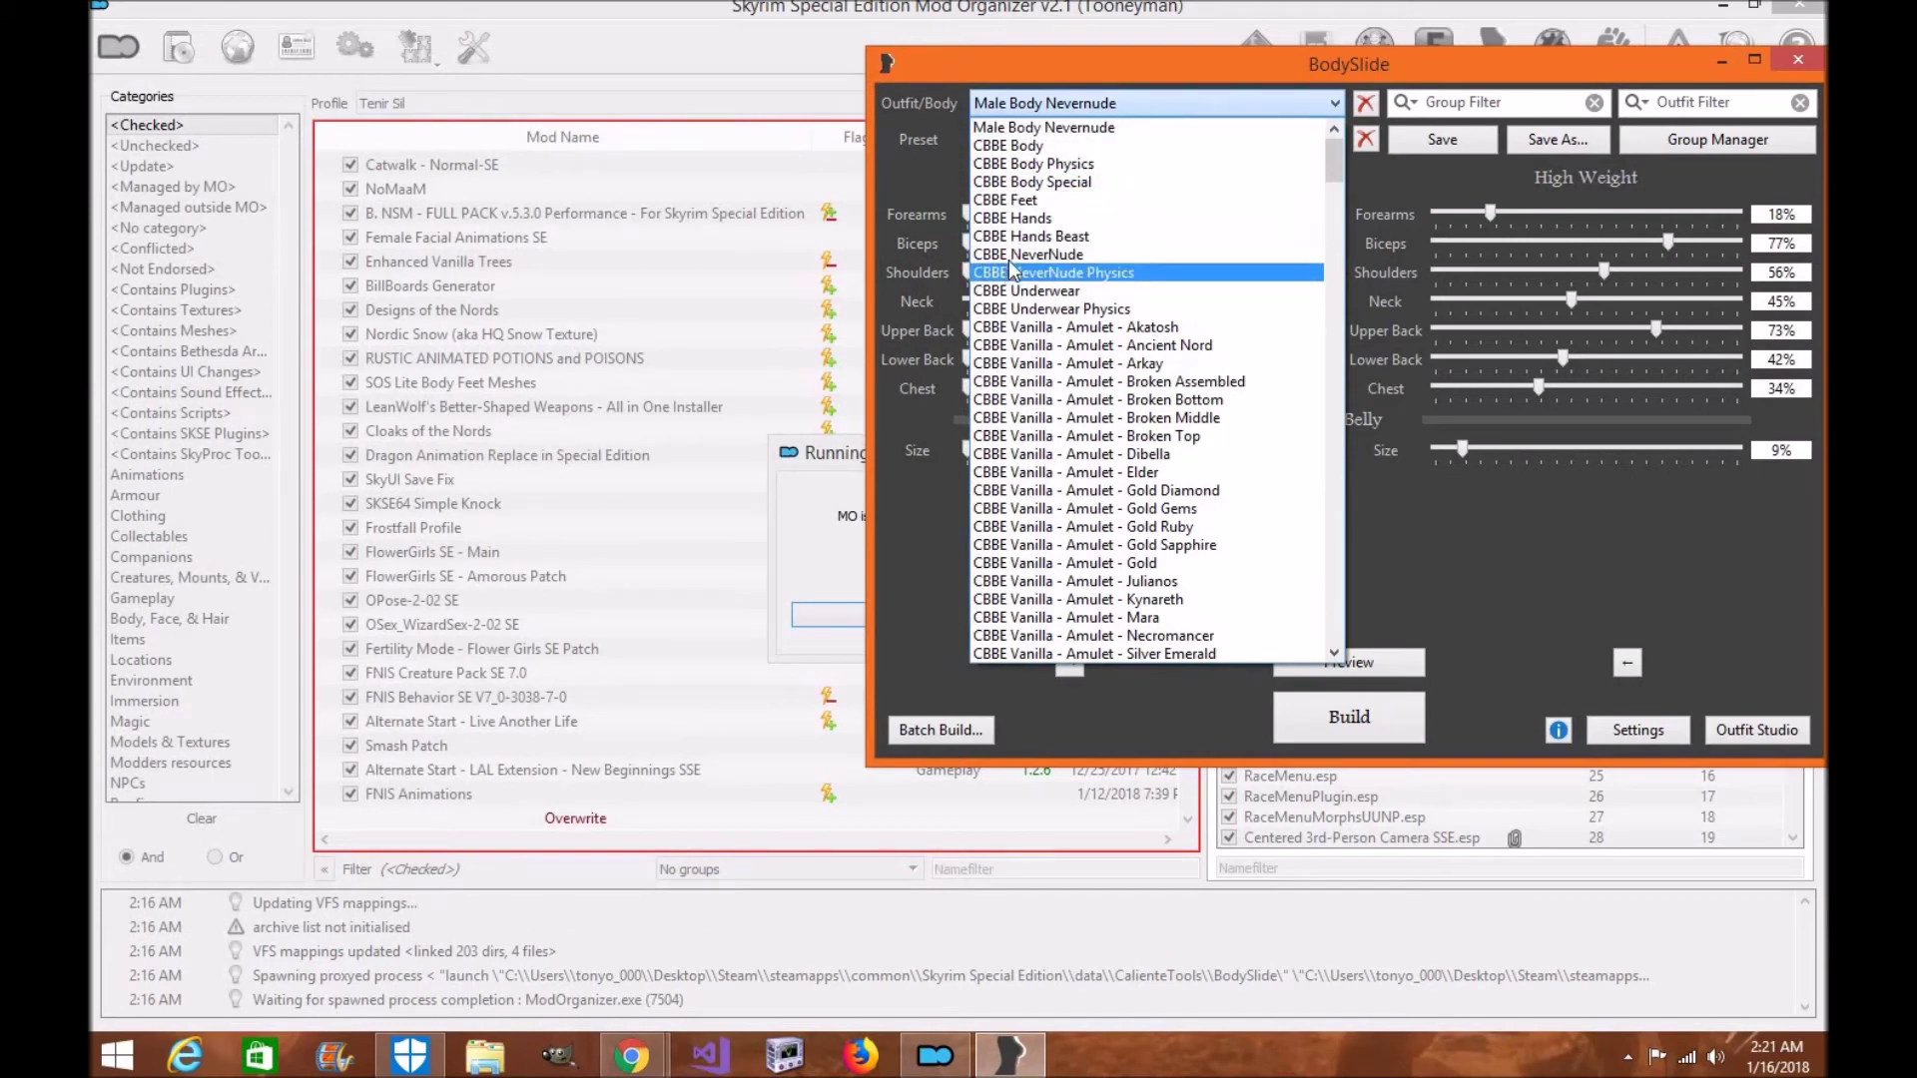
left_click(1014, 254)
left_click(1350, 664)
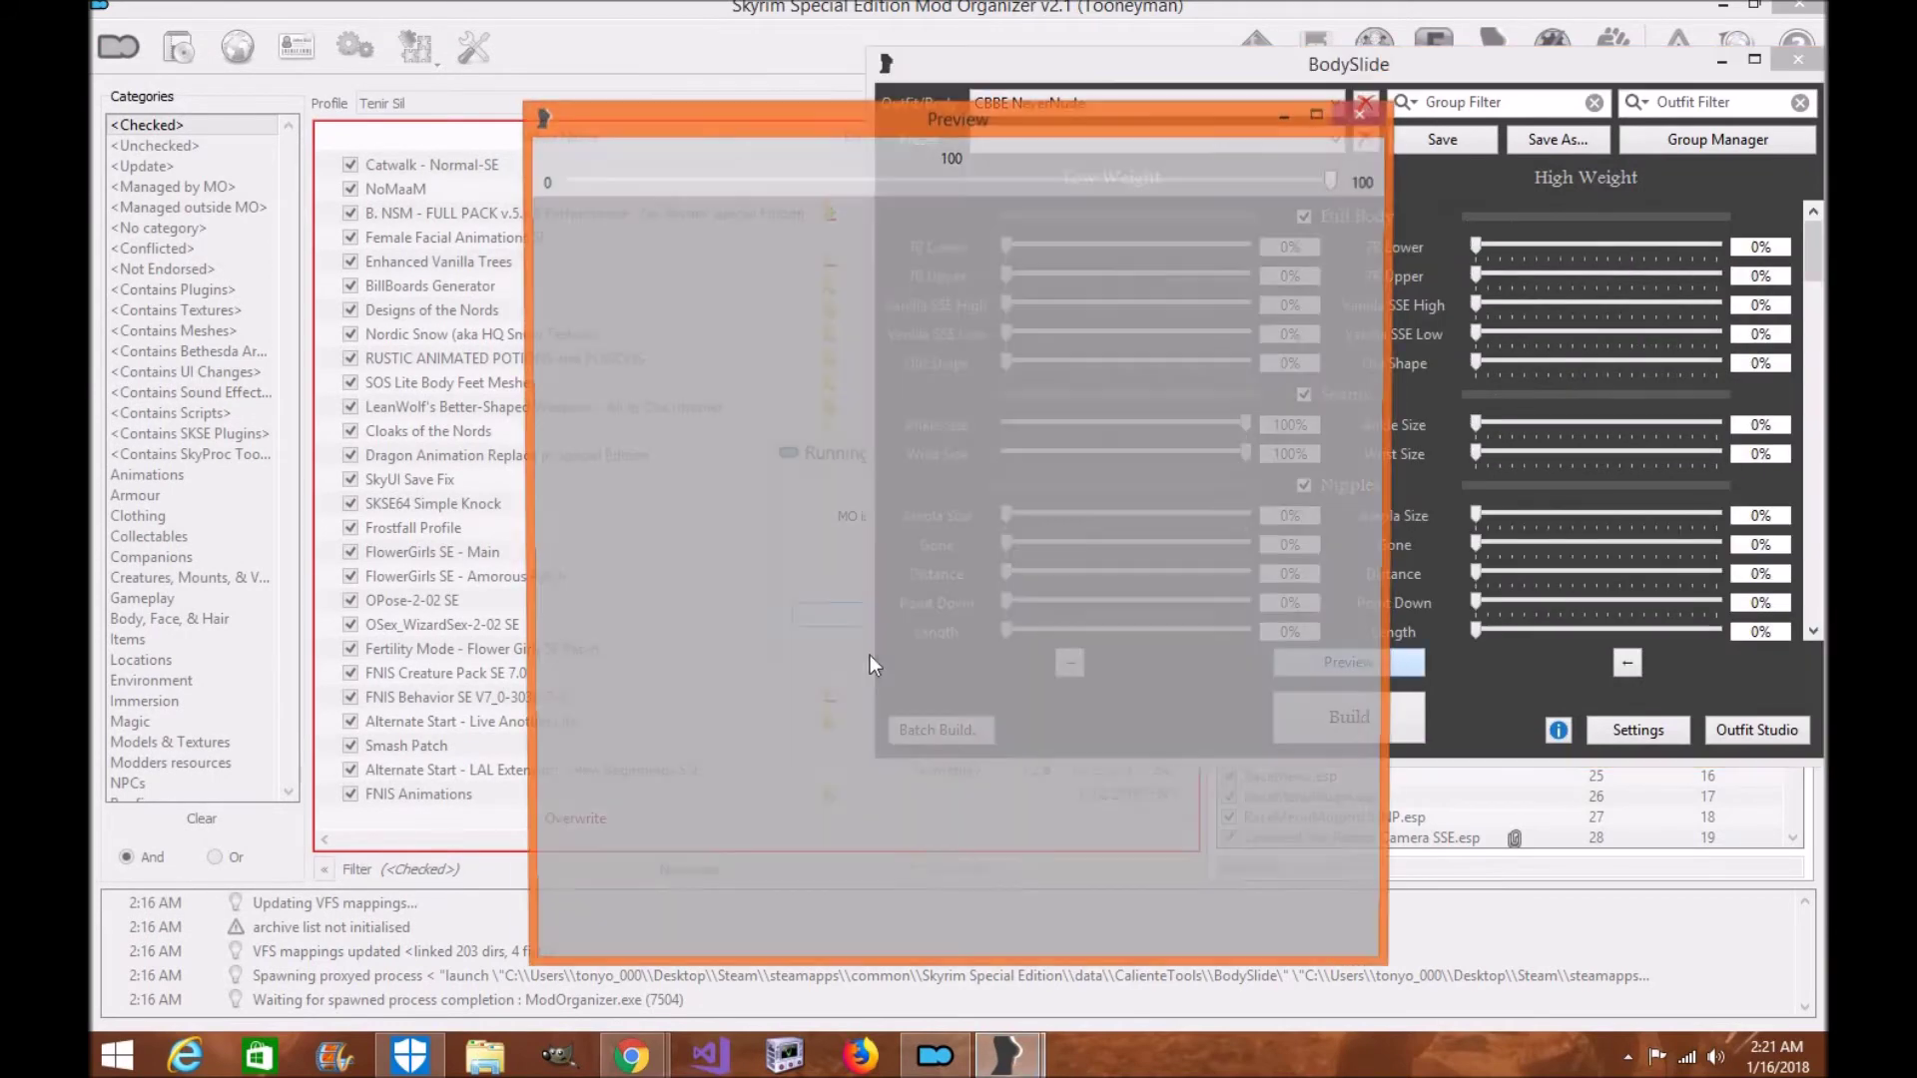
- Set the CBBE NeverNude body's high-weight Areola Size to 60% and Gone to 36%
left_click_drag(697, 670, 1083, 500)
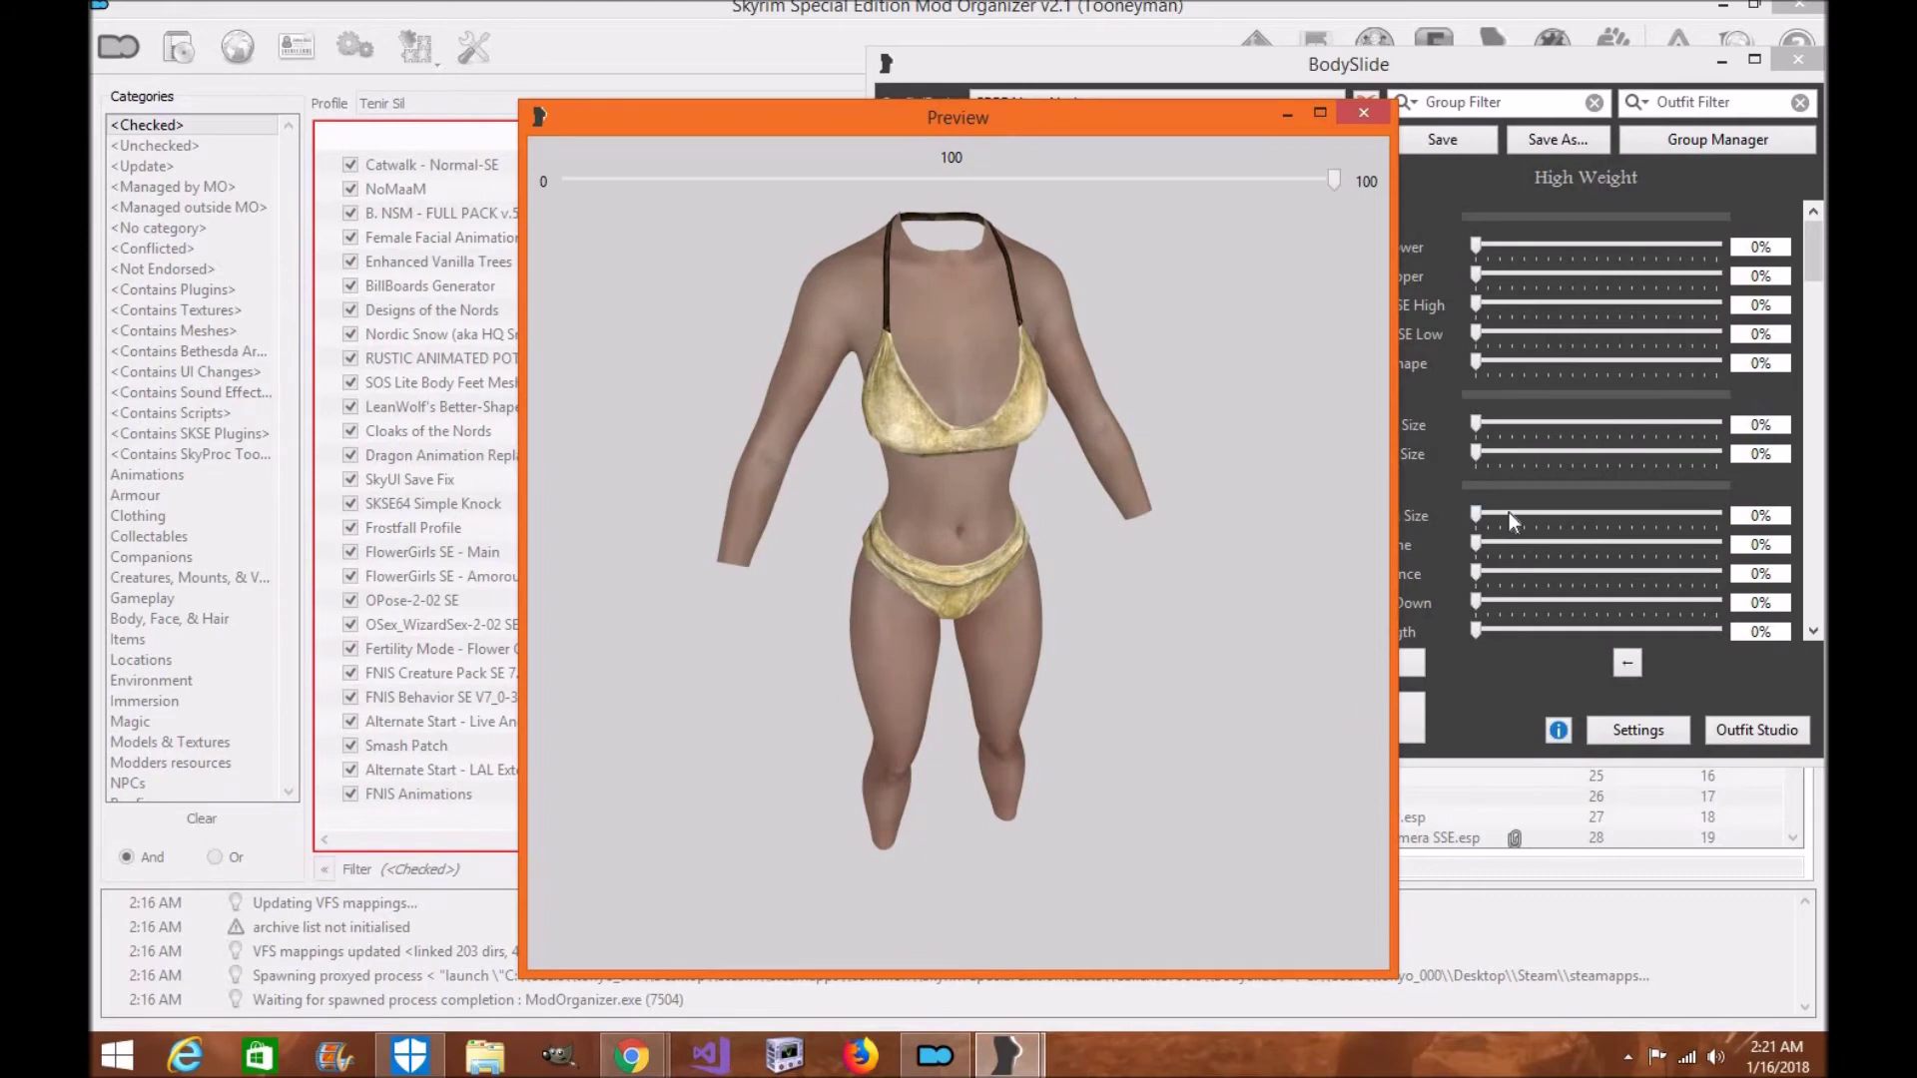
left_click_drag(1507, 514, 1617, 515)
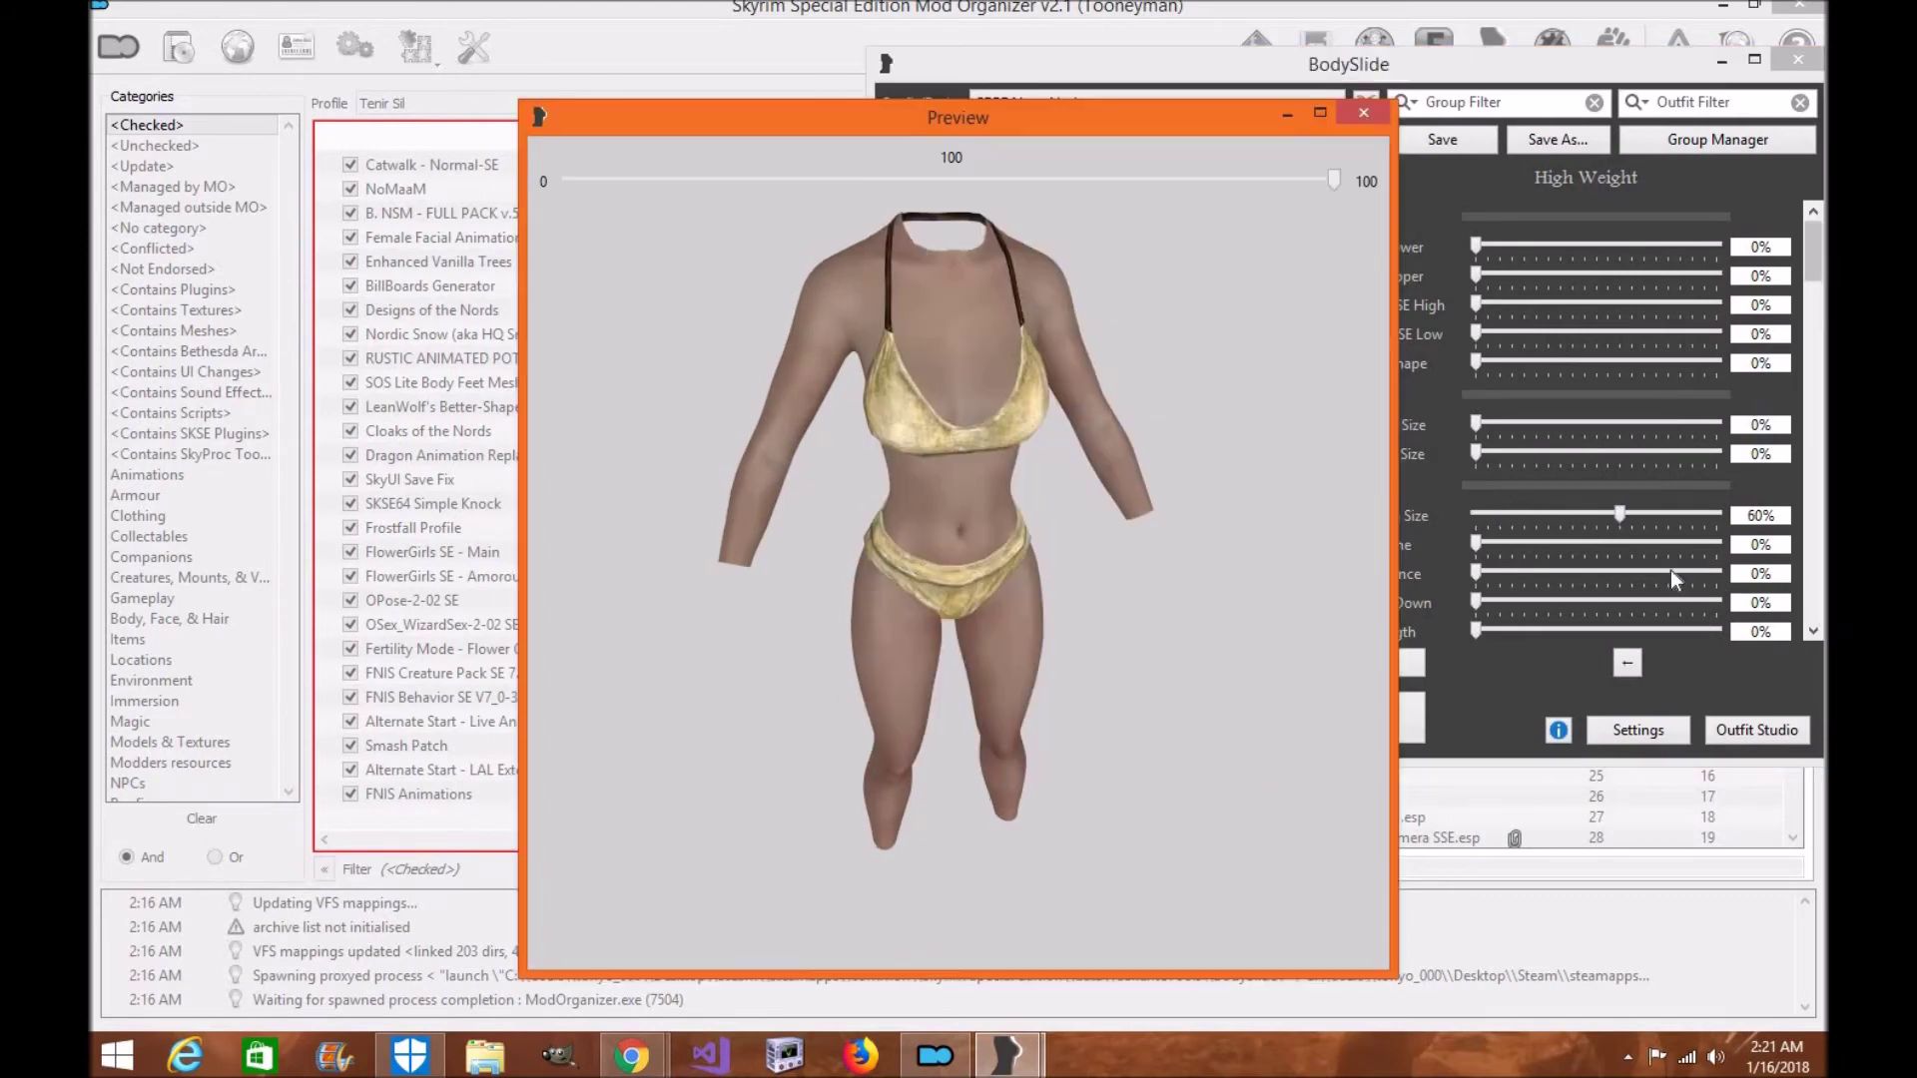
left_click_drag(1477, 542, 1562, 544)
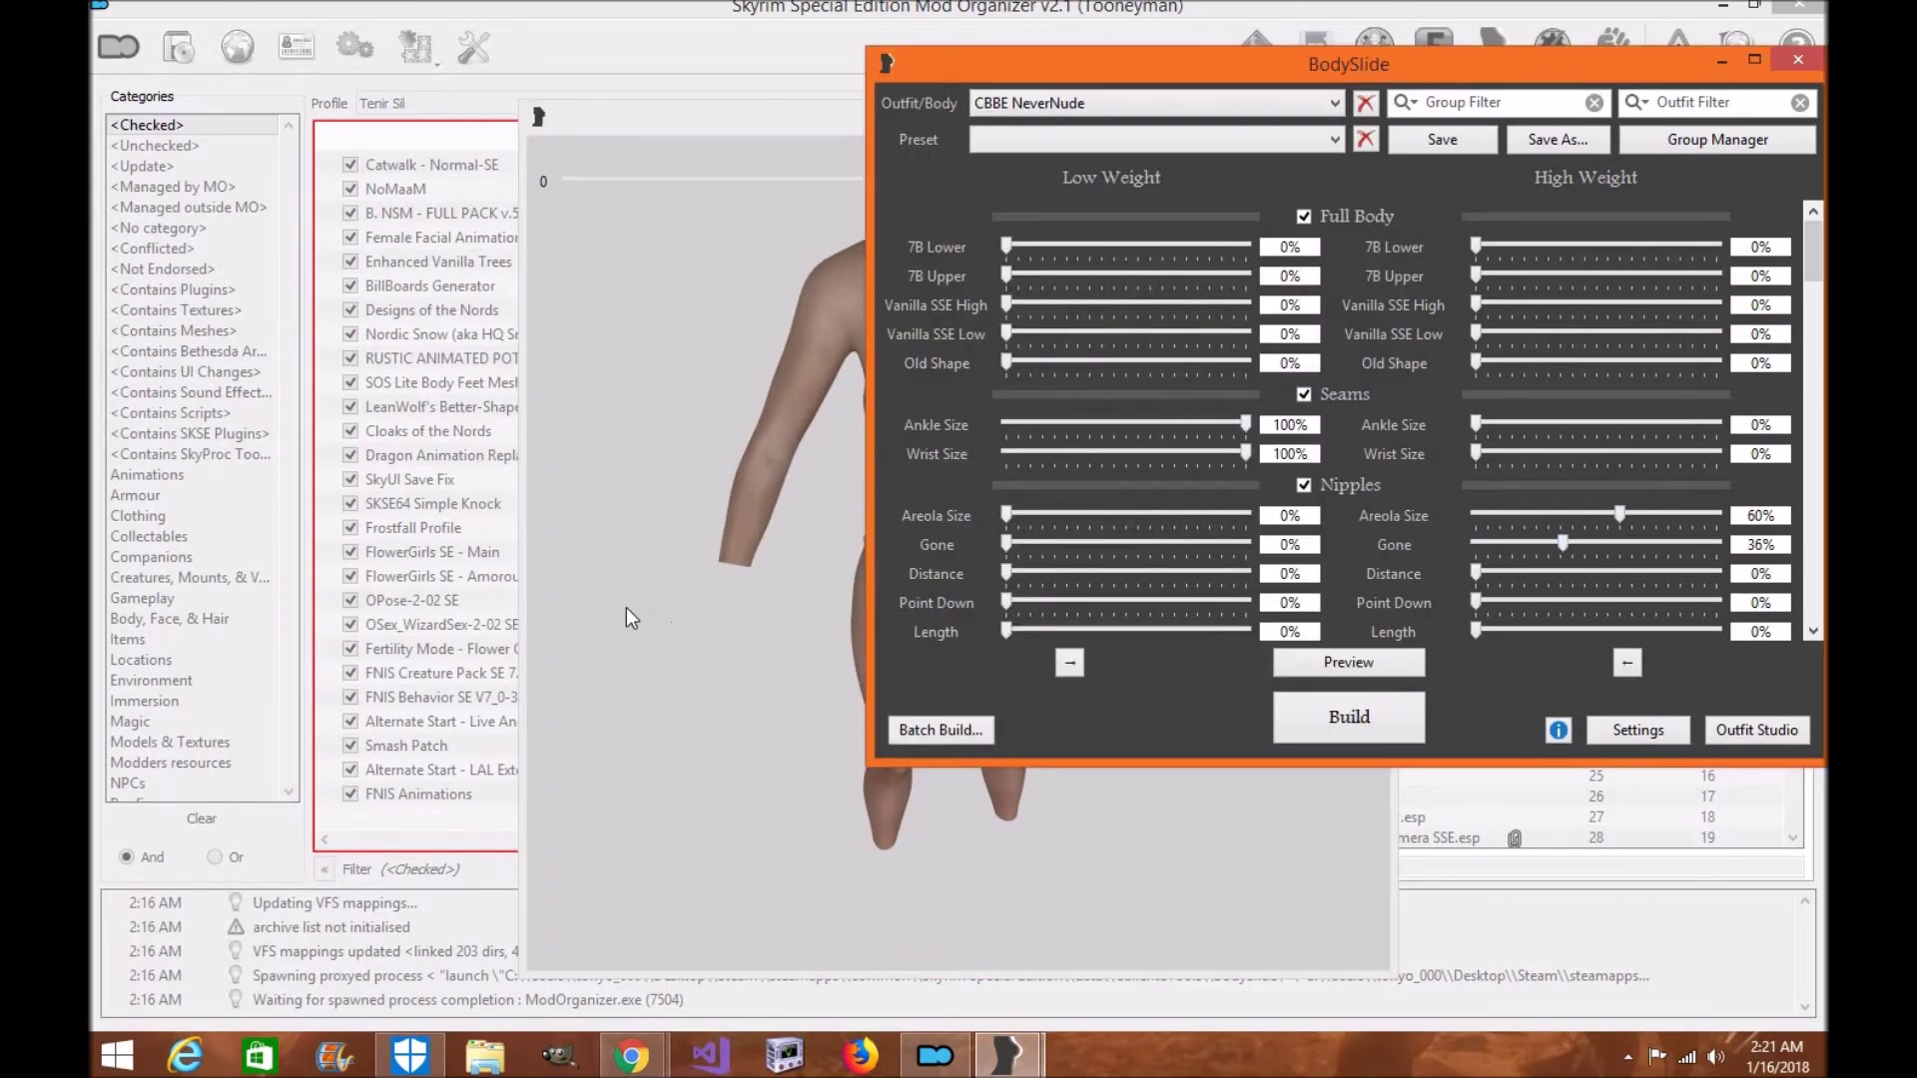
- Examine the CBBE NeverNude body in the preview up close and from a distance at several angles
left_click(633, 589)
left_click_drag(1064, 615, 960, 644)
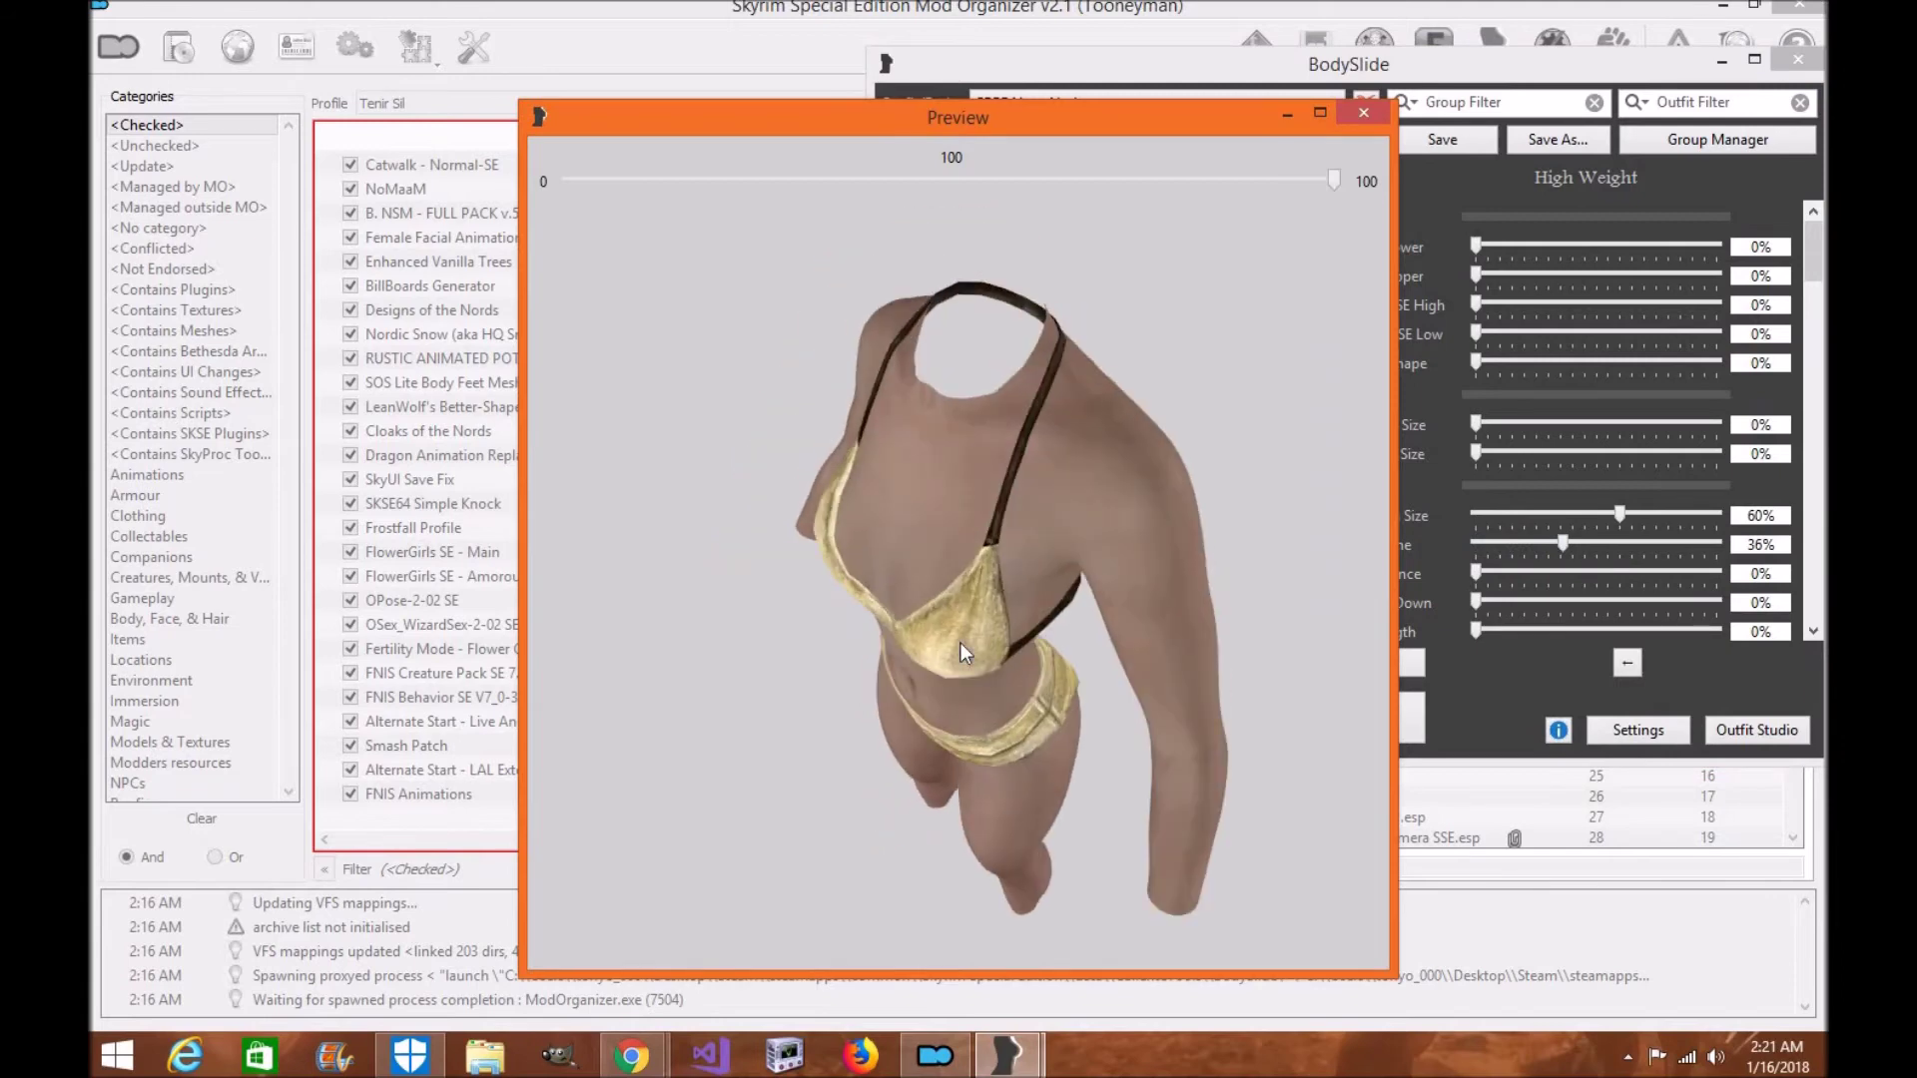
left_click_drag(960, 643, 1571, 552)
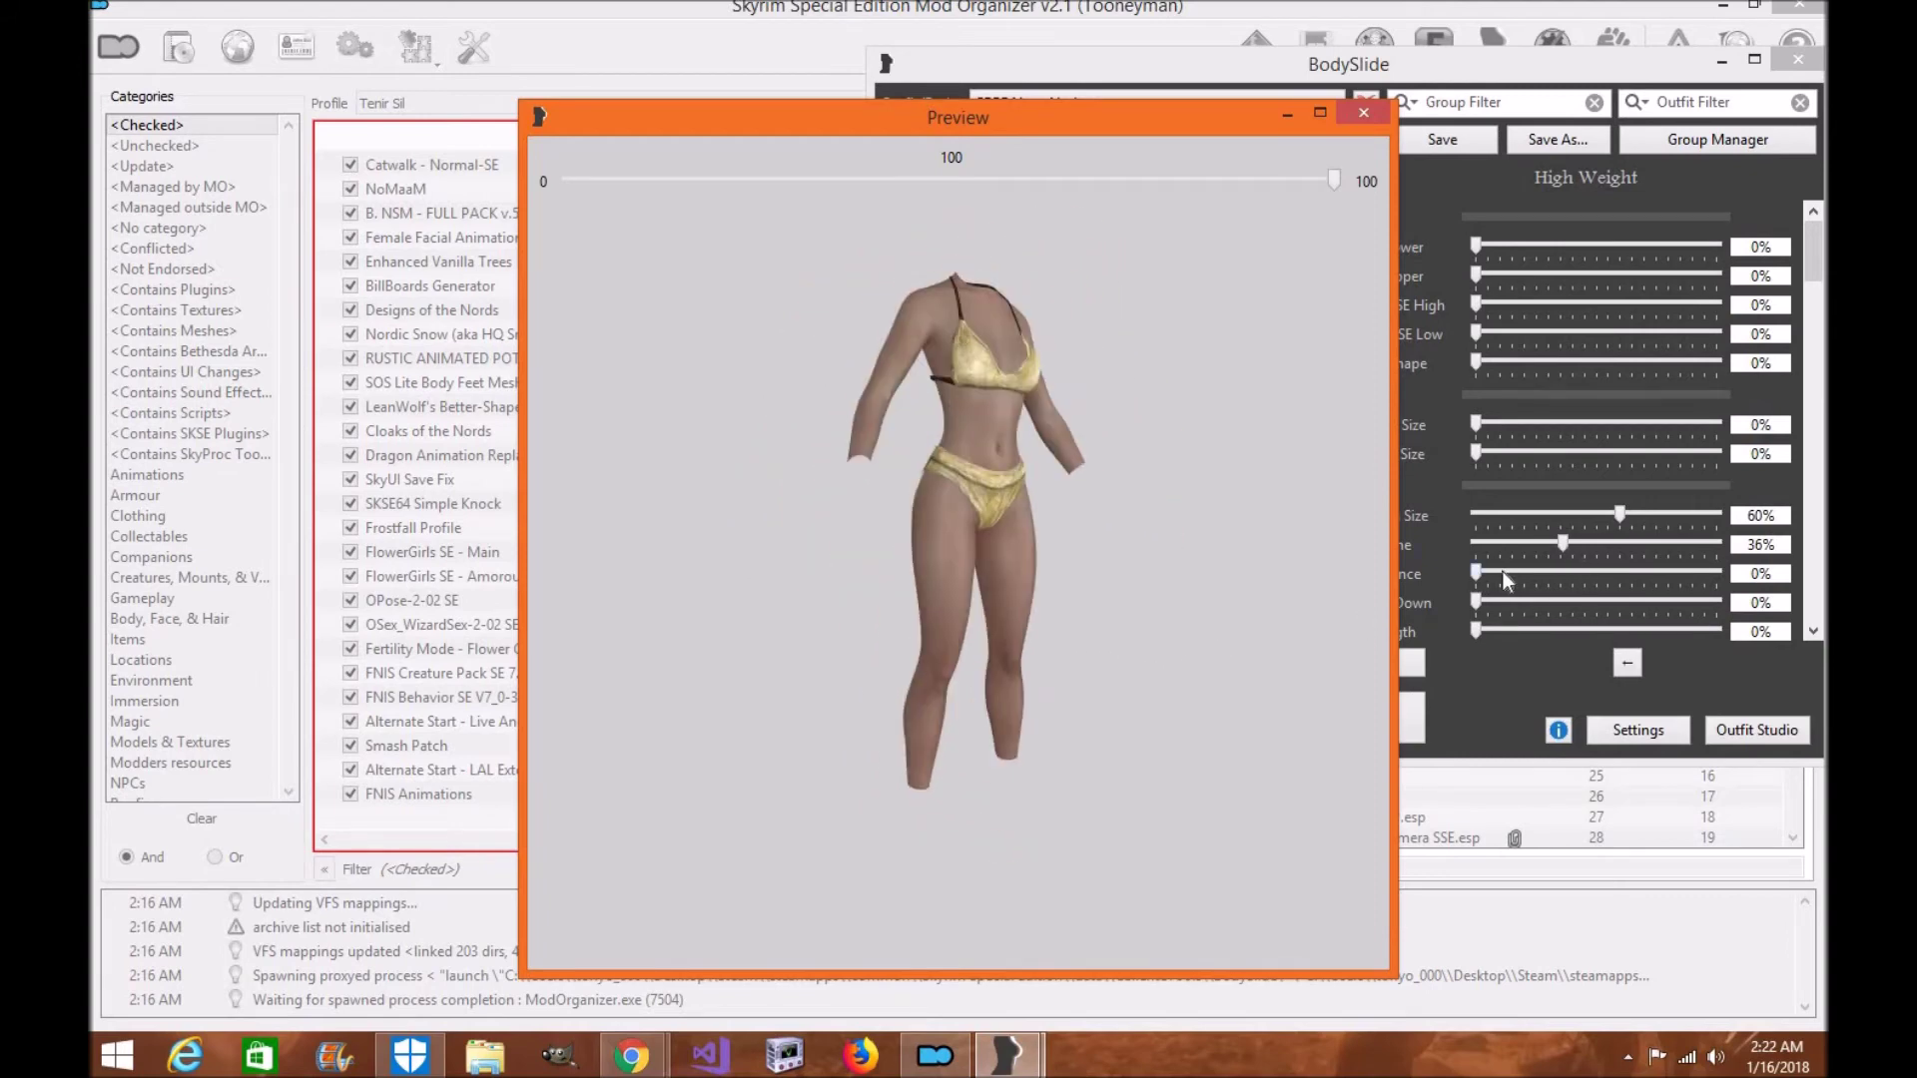
left_click(1471, 393)
left_click(699, 513)
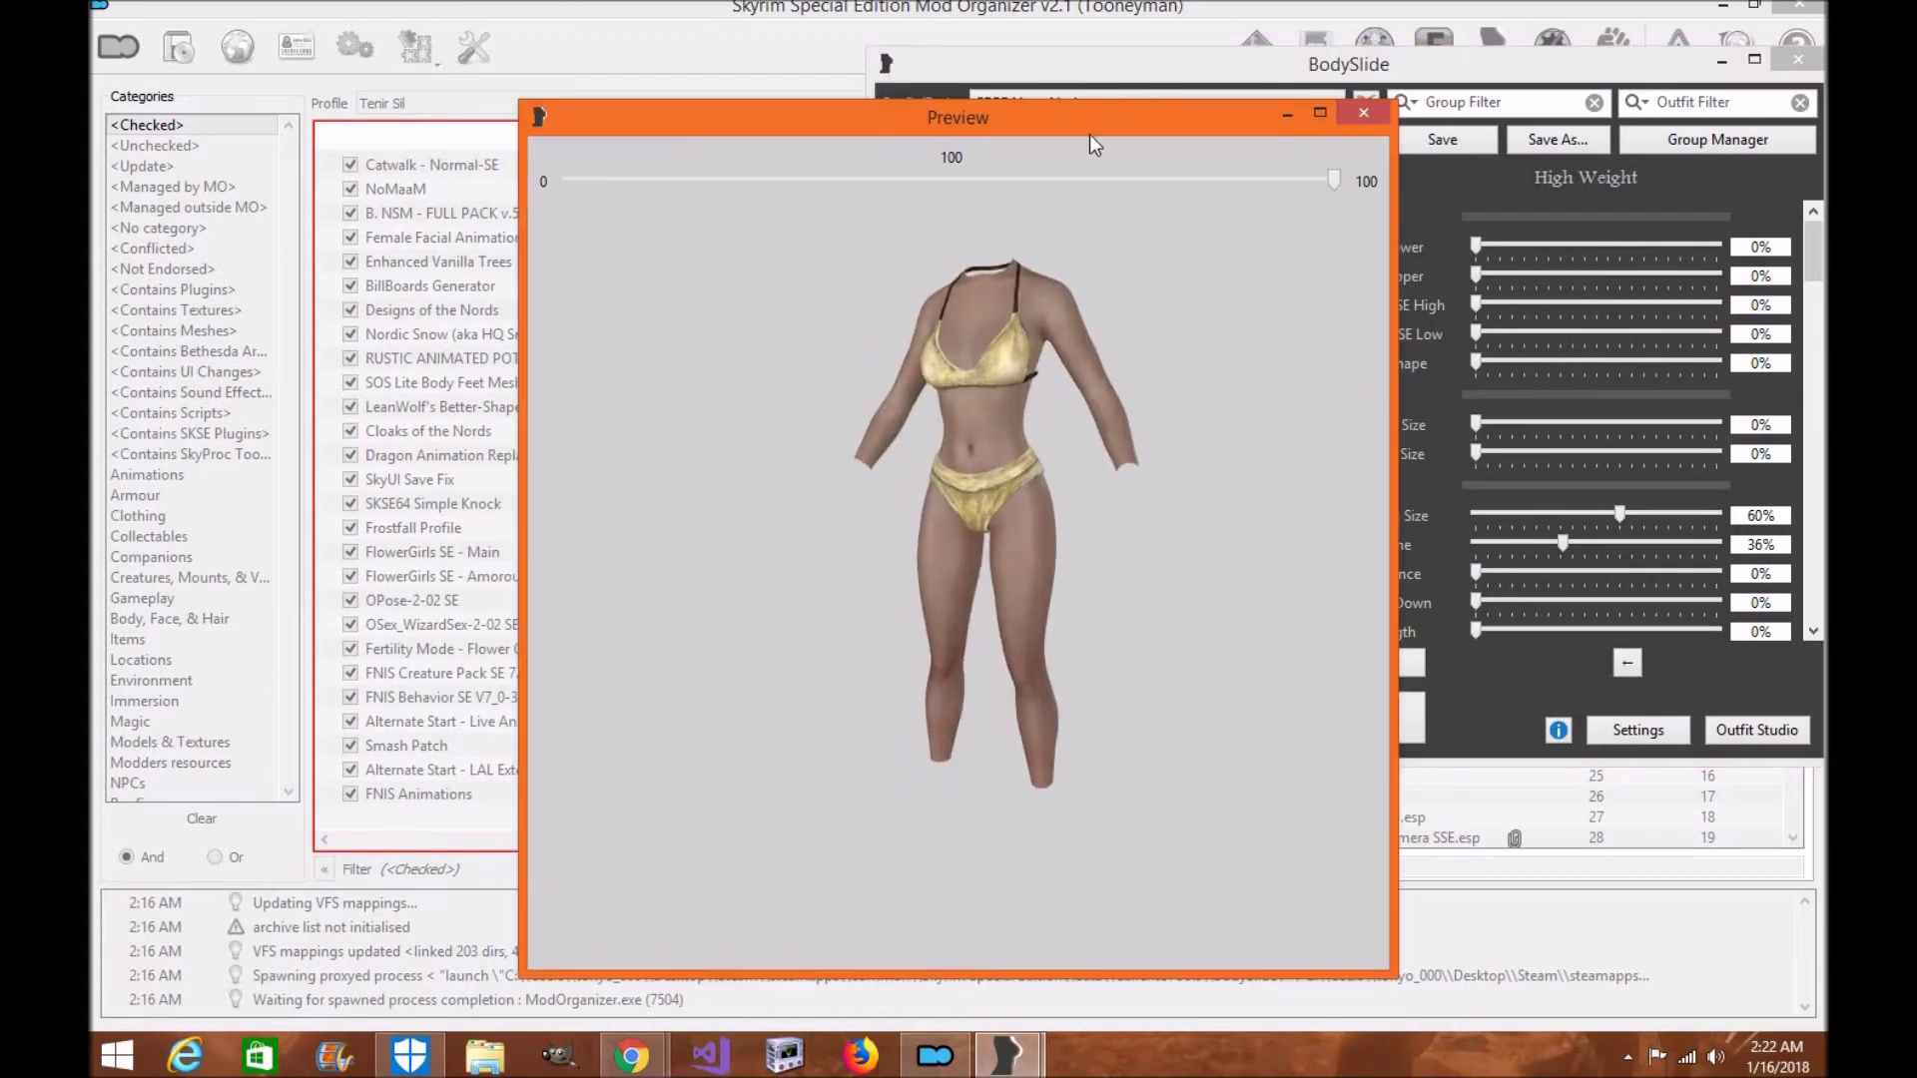
- Move the Preview and BodySlide windows apart so that the whole CBBE body shows beside the sliders
left_click_drag(1088, 134, 886, 119)
left_click_drag(1214, 64, 1274, 105)
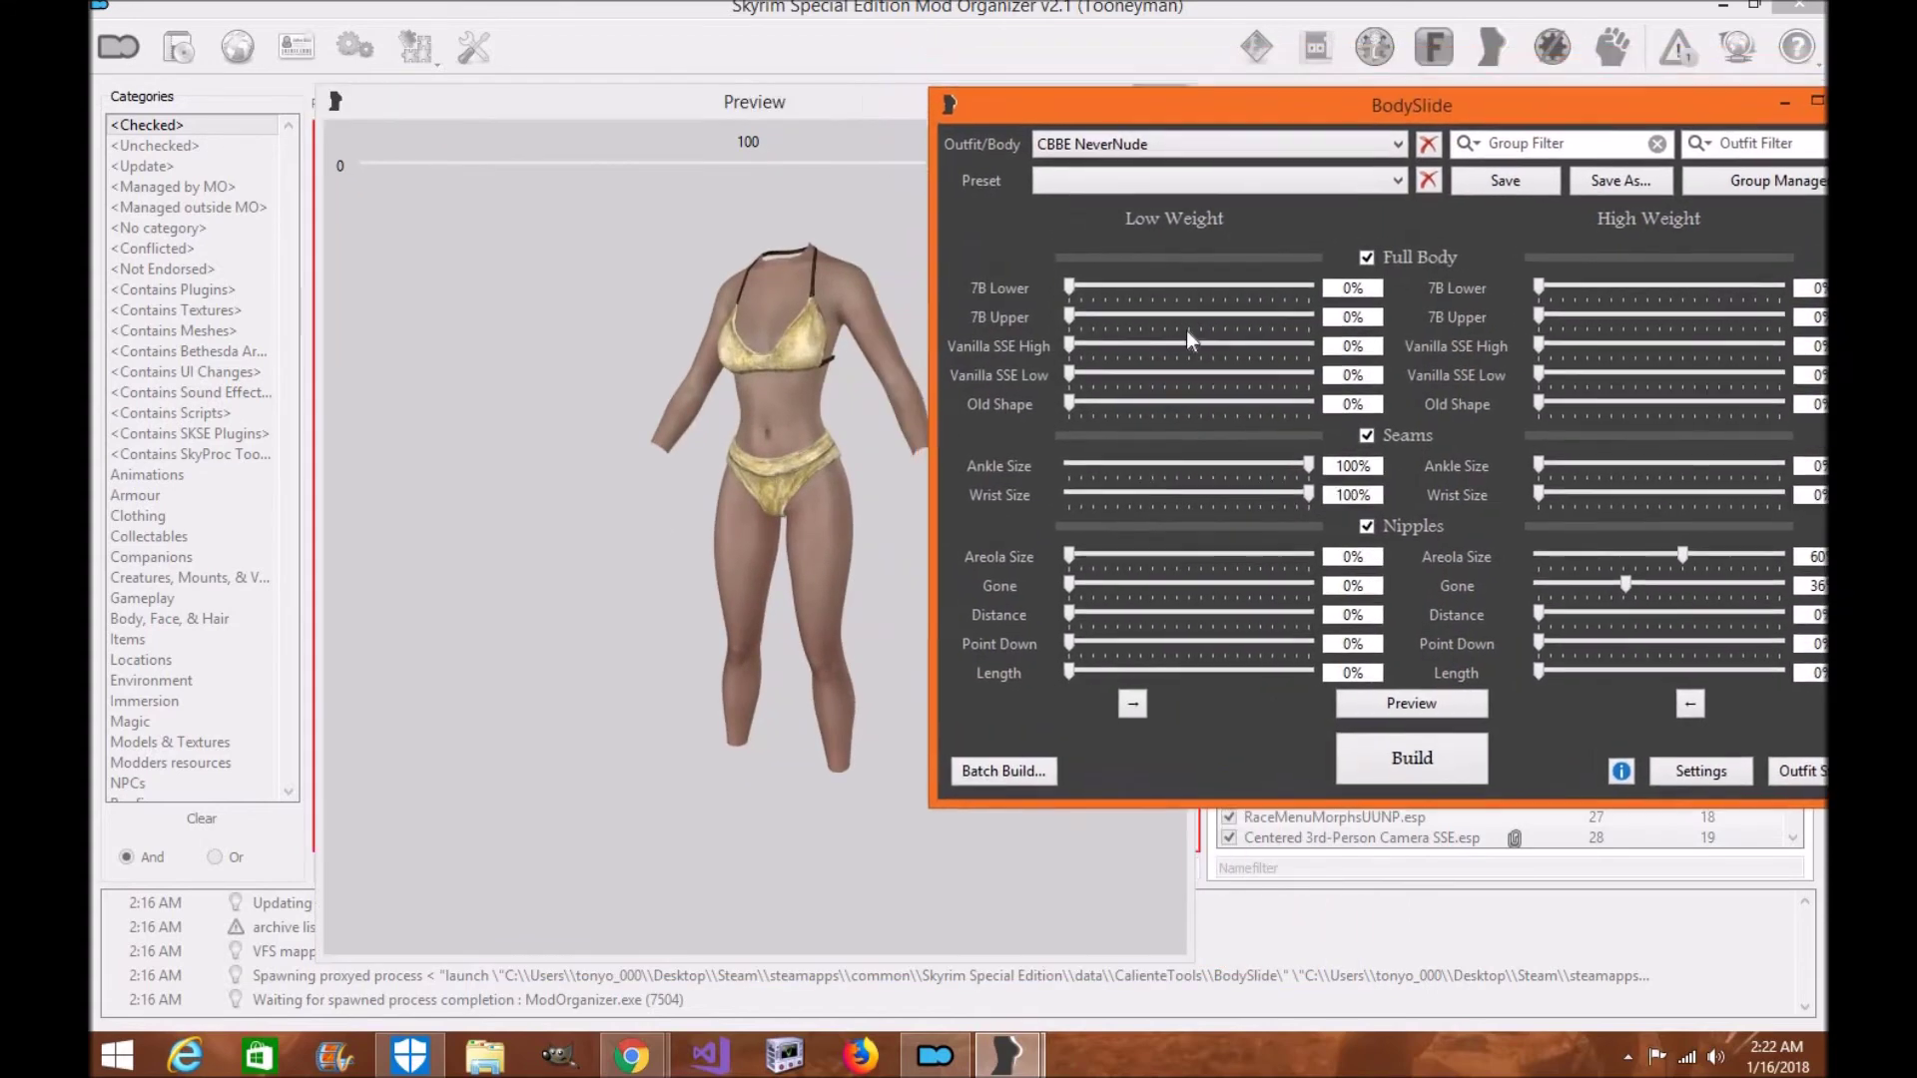
left_click_drag(822, 546, 927, 572)
scroll(832, 607, "up", 3)
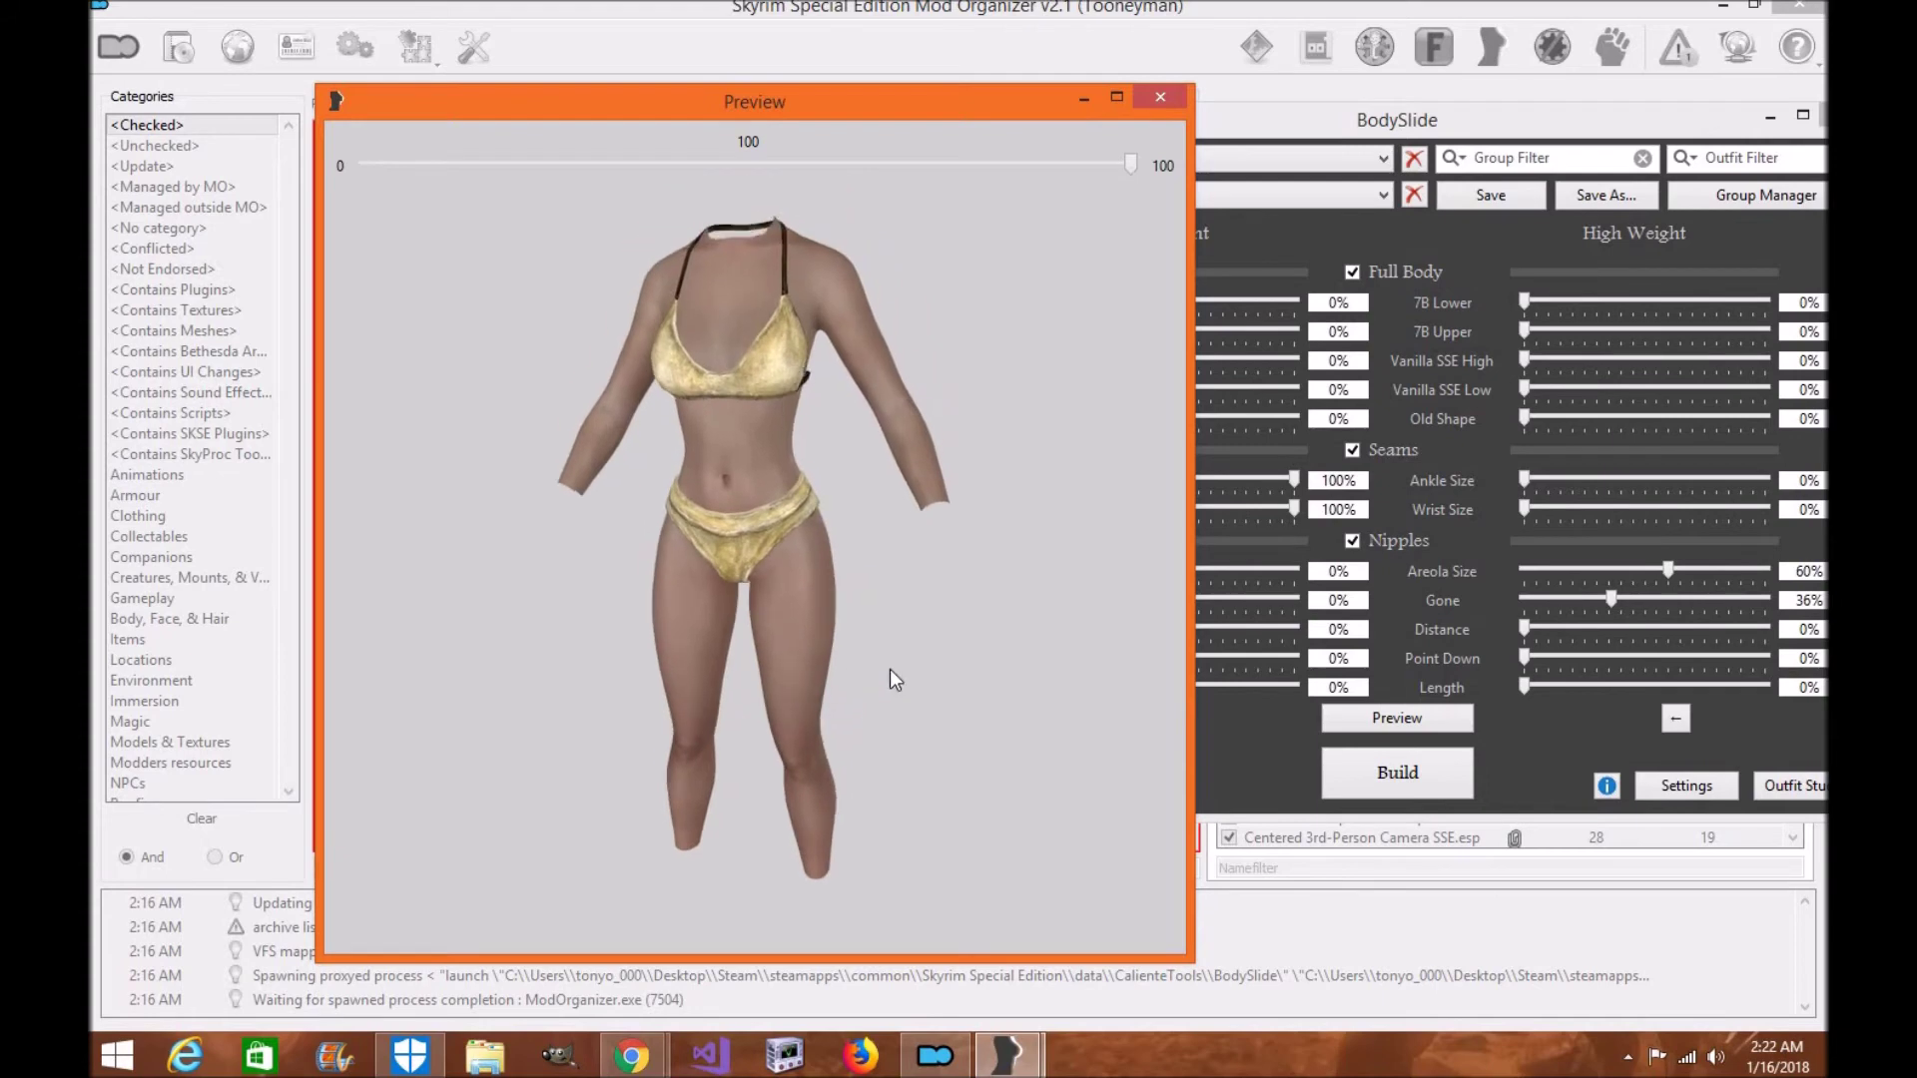
- Bring the Preview and BodySlide windows back to the front and spread them further apart to uncover the high-weight sliders
key("alt+F4")
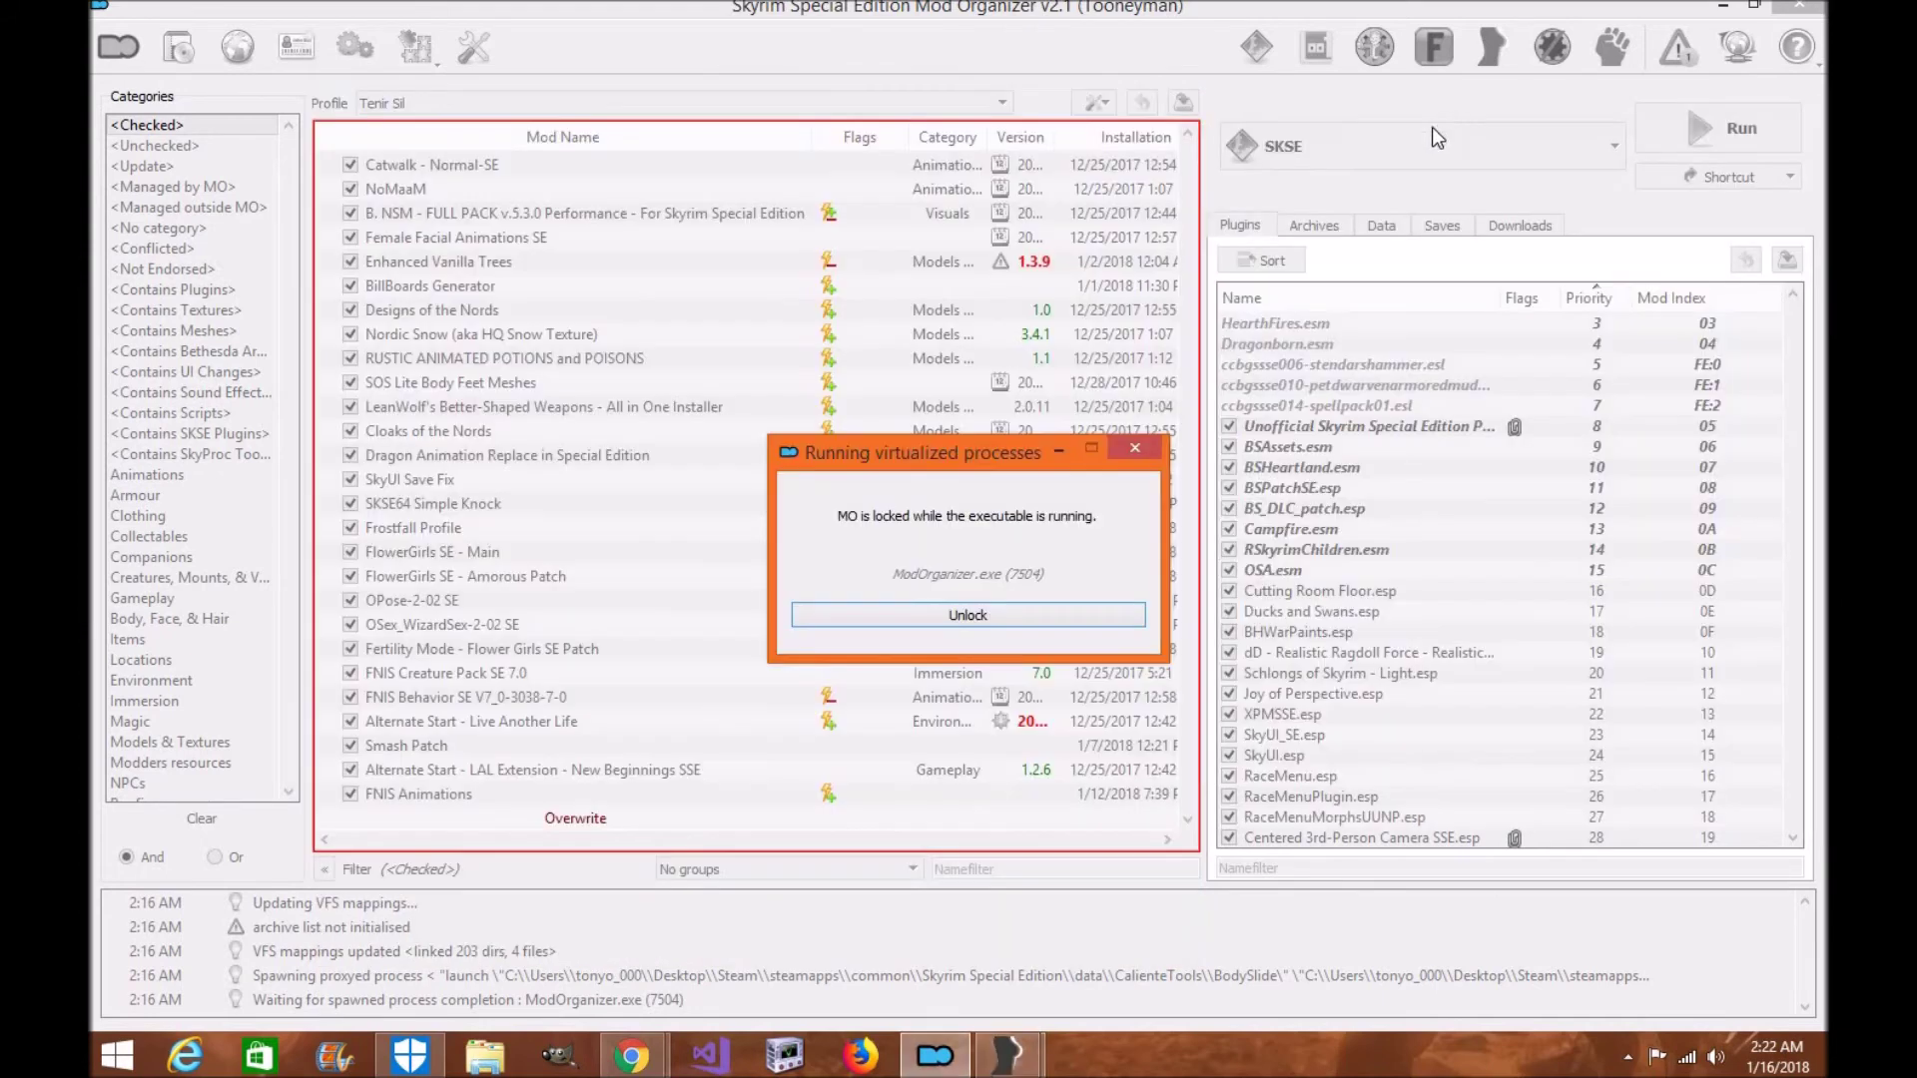
mouse_move(1008, 1055)
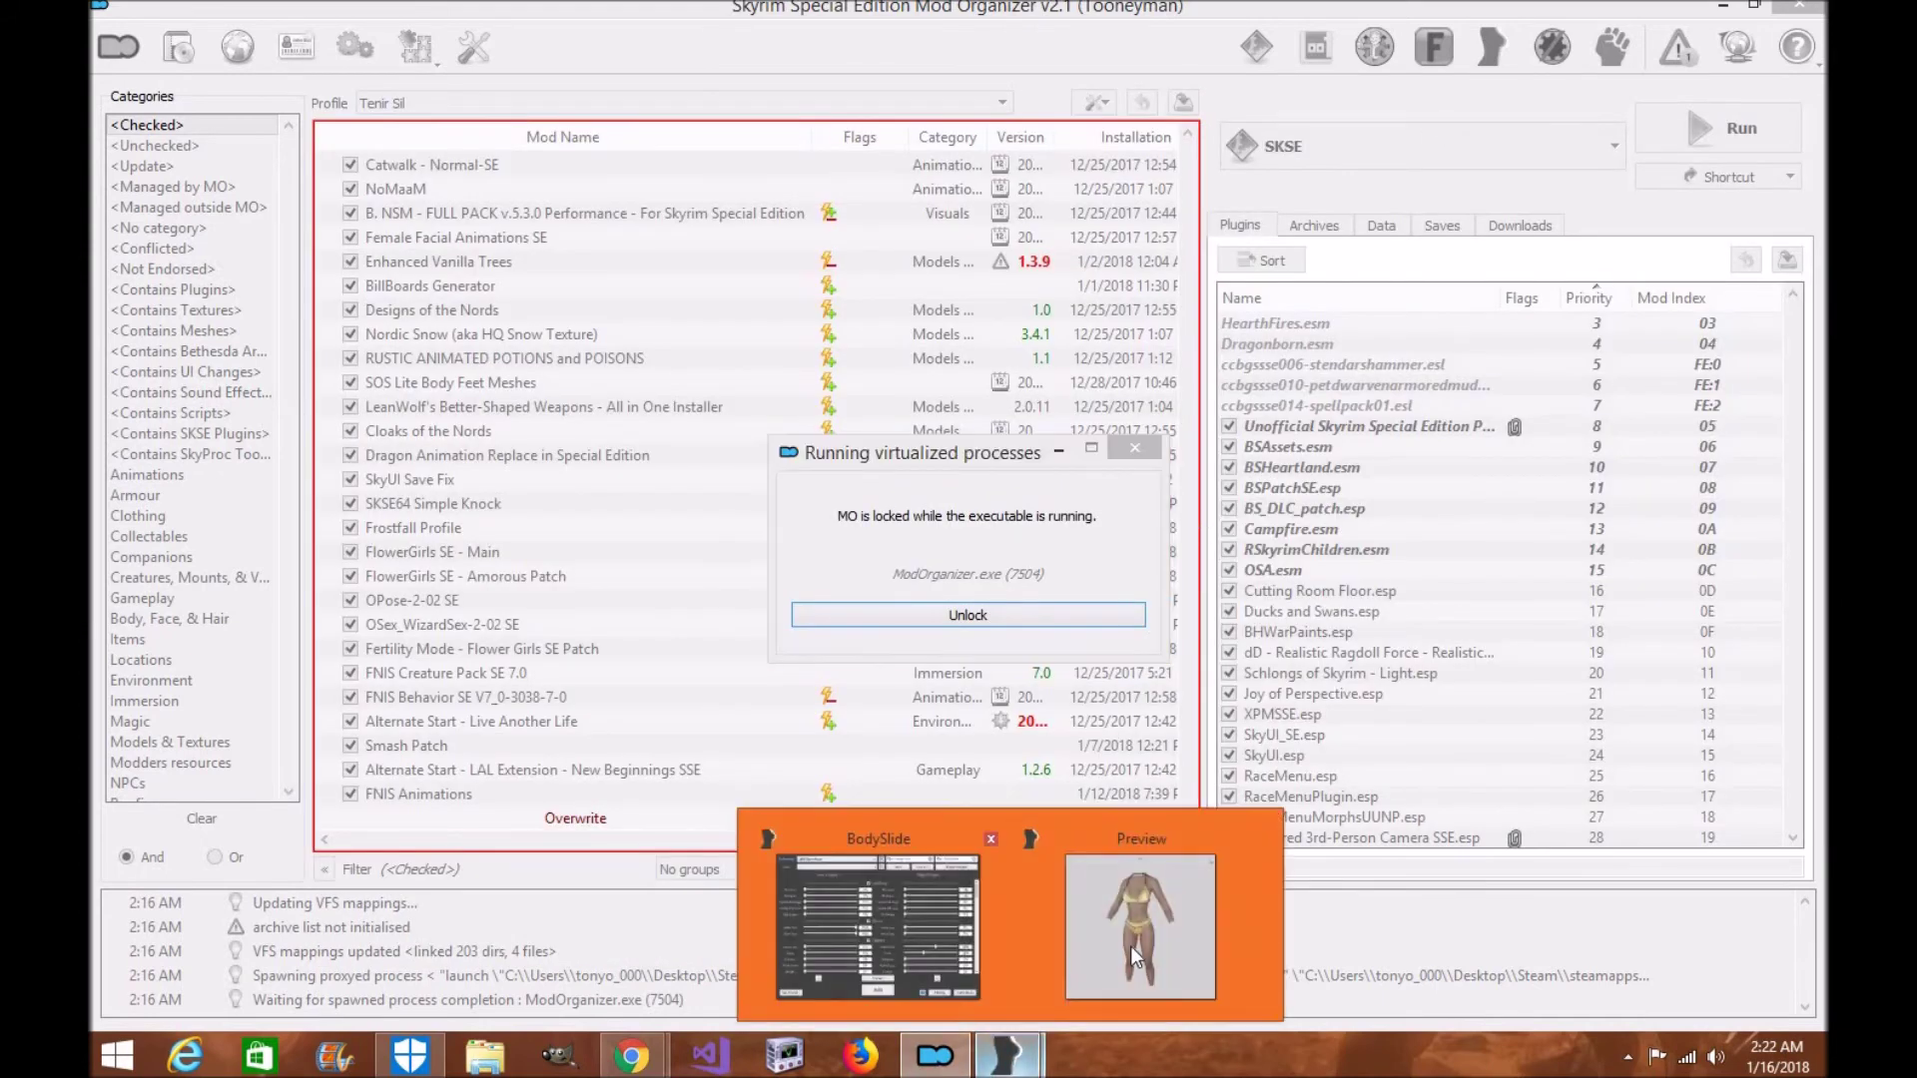
left_click(1134, 959)
left_click(879, 928)
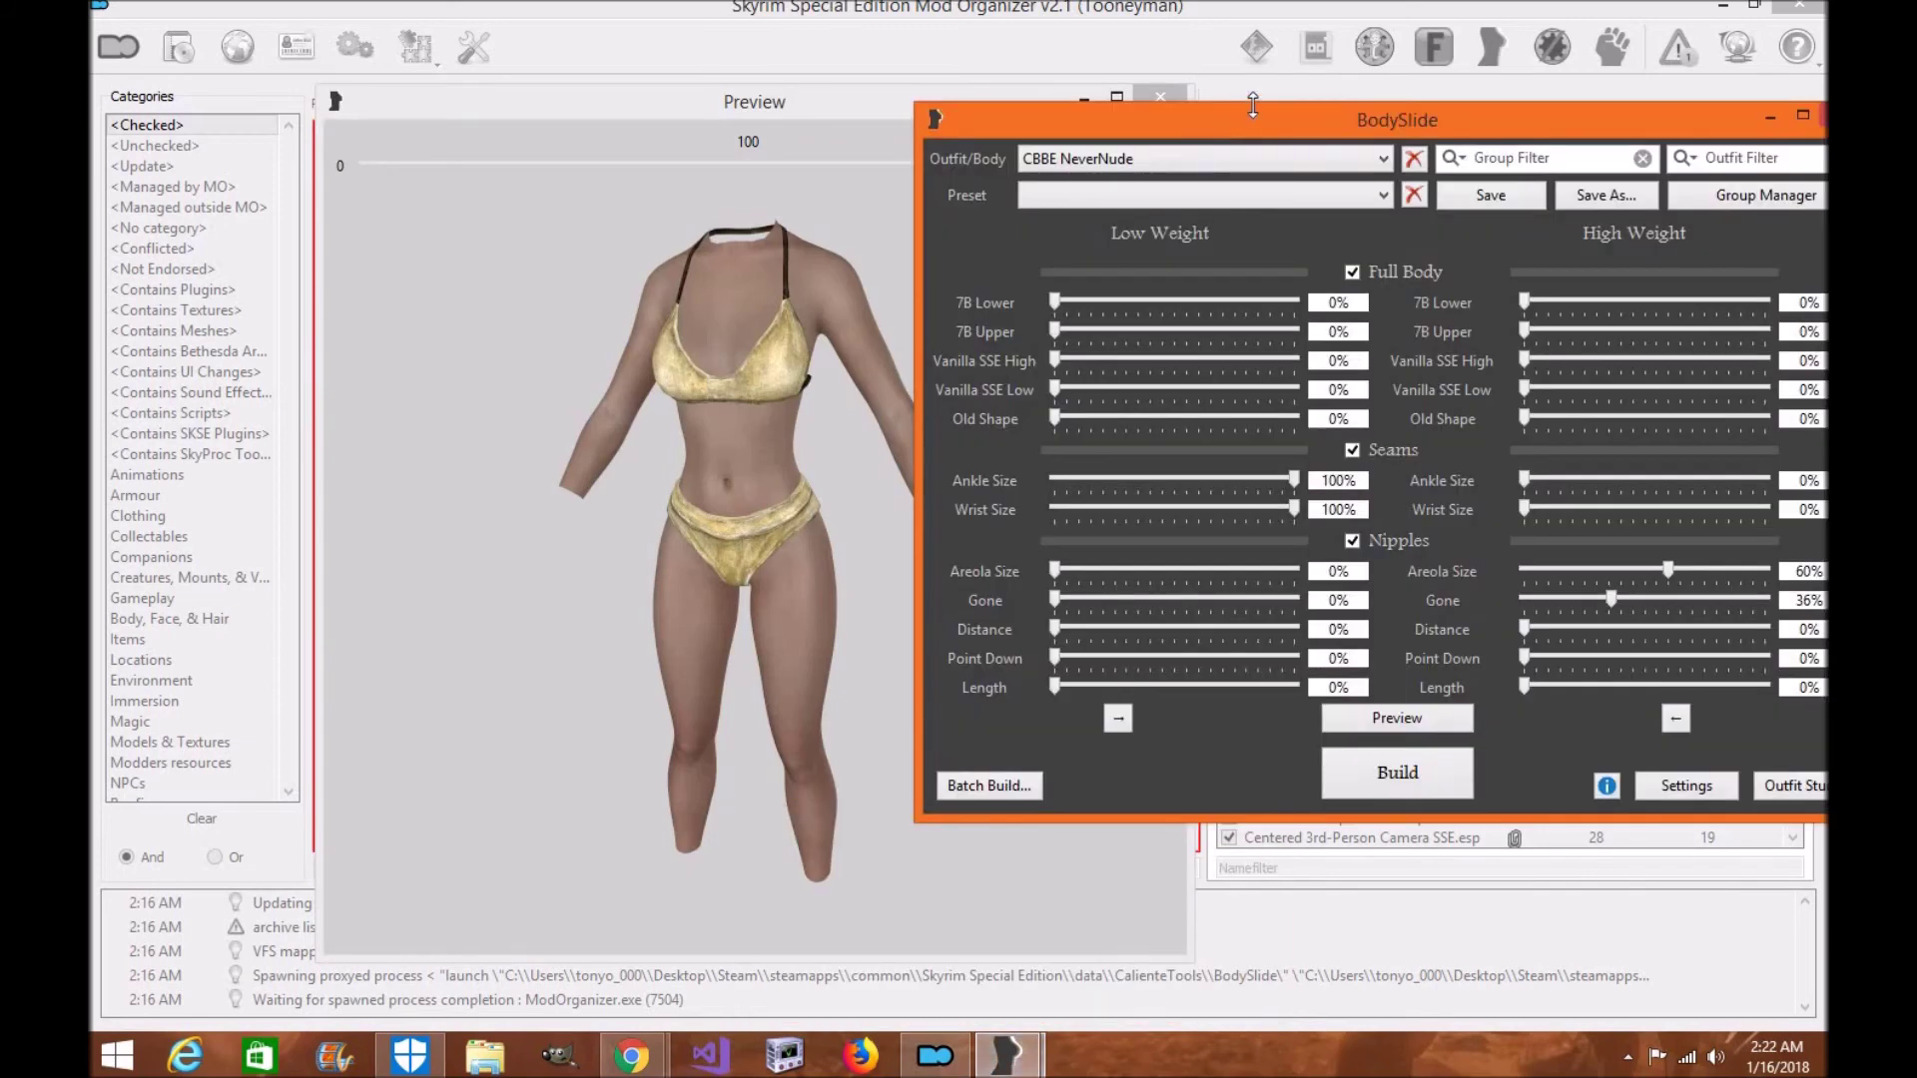
left_click_drag(1216, 124, 1156, 131)
left_click_drag(662, 103, 527, 99)
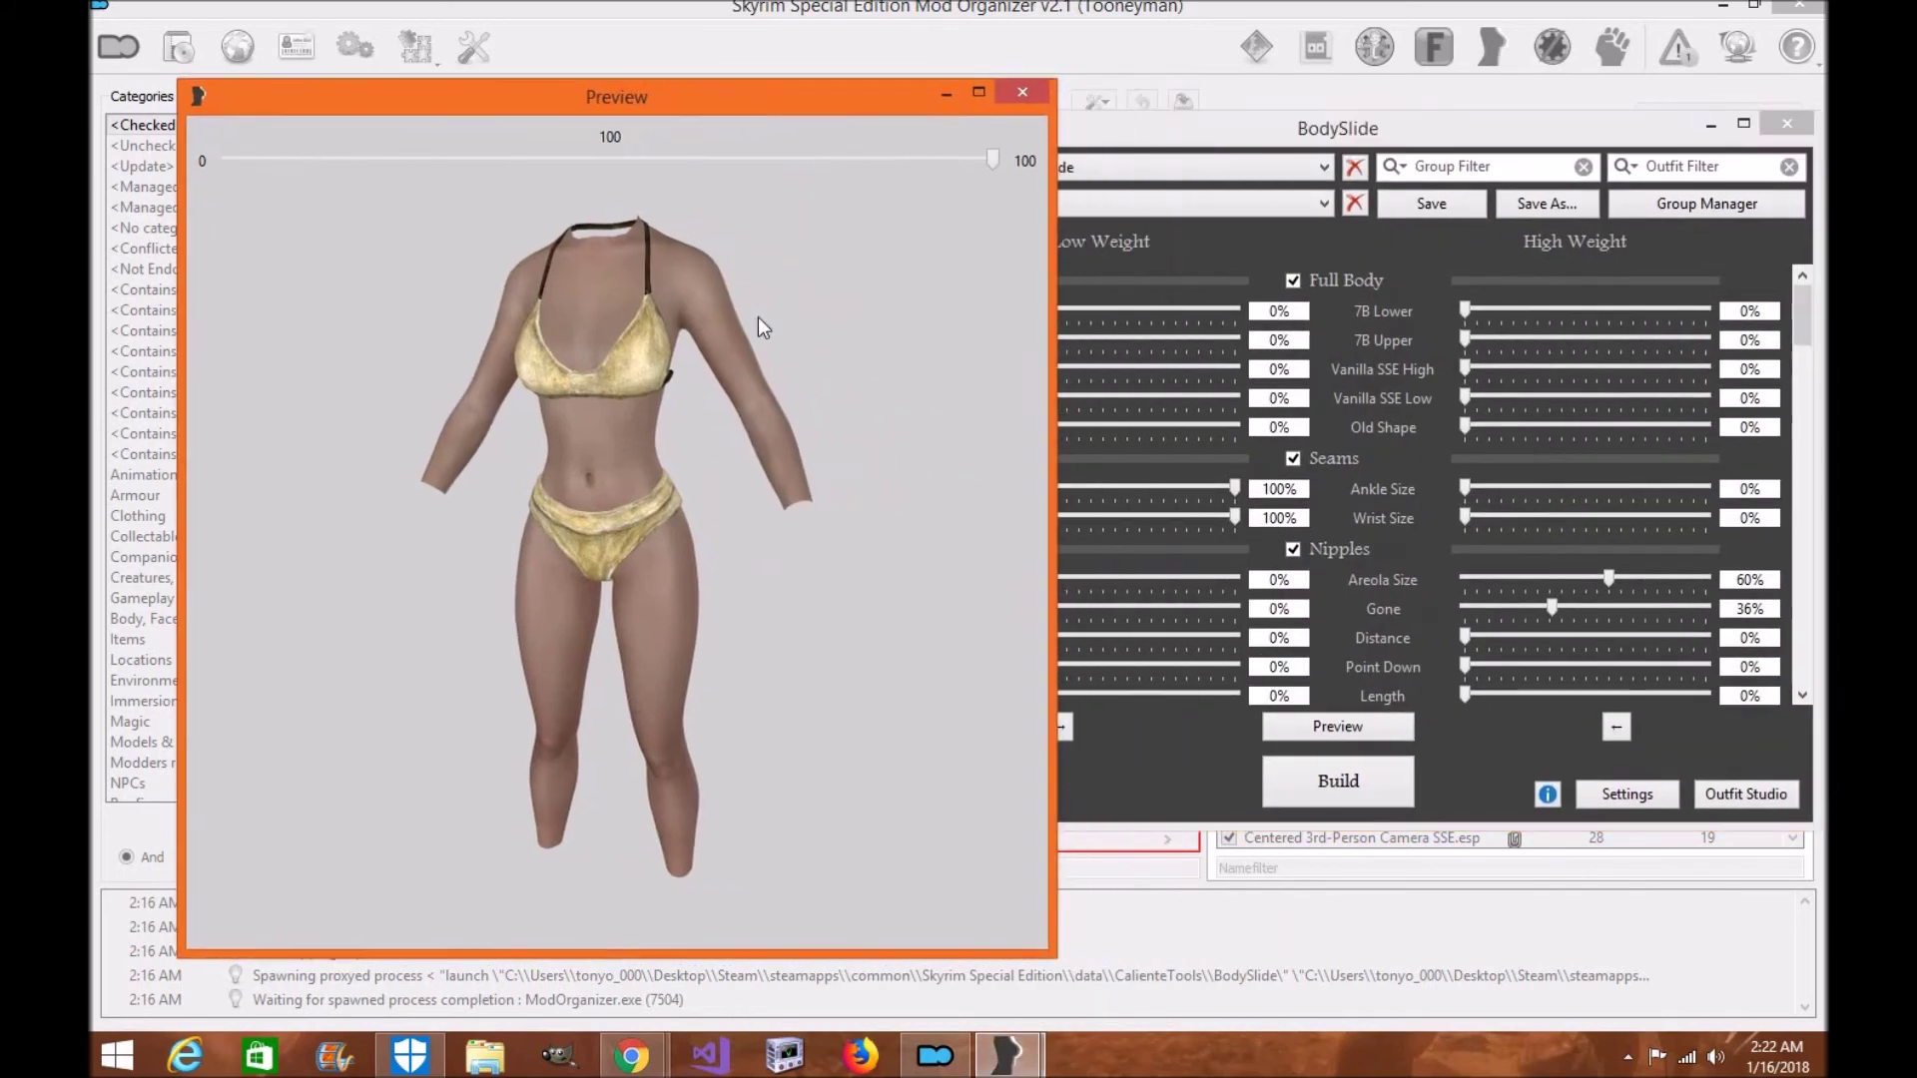
- Try out the high-weight 7B Upper and 7B Lower sliders on the CBBE body and return both to 0%
left_click_drag(806, 439, 755, 440)
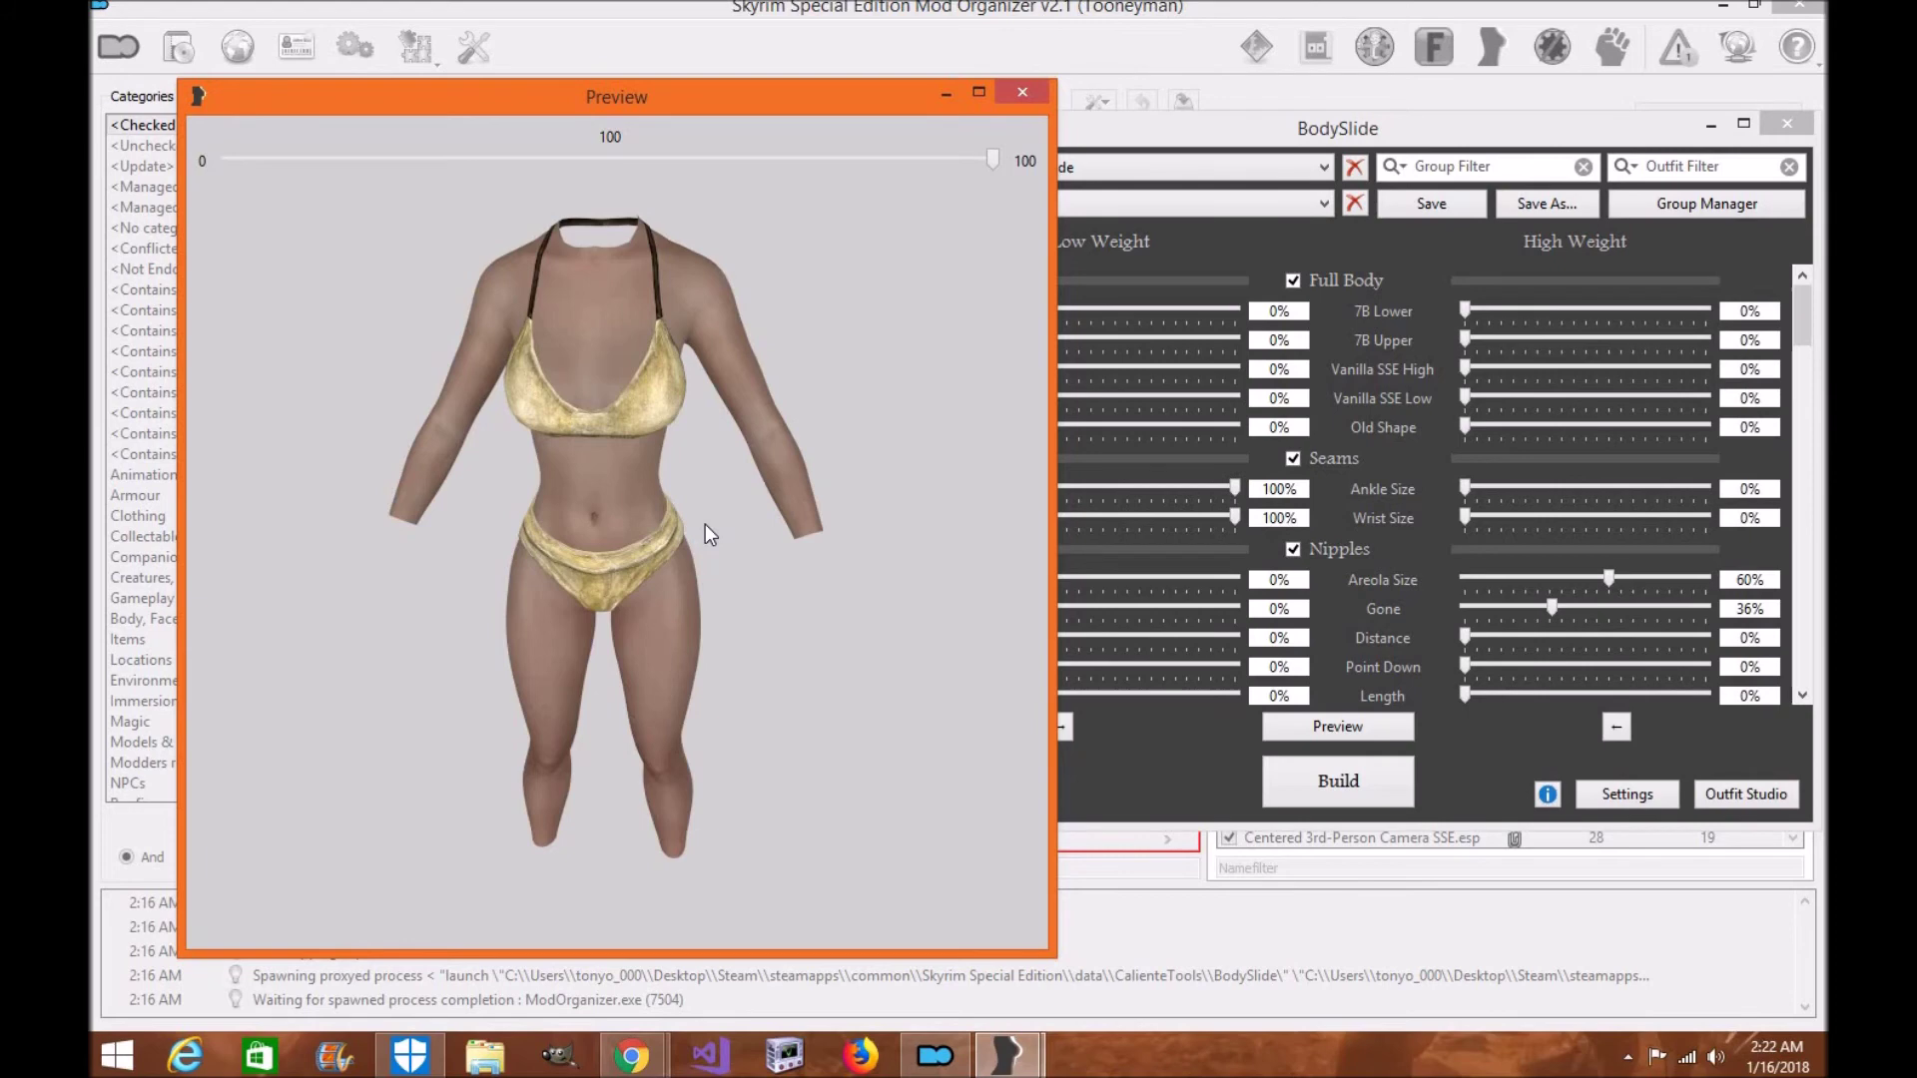
mouse_move(734, 530)
left_mouse_down()
mouse_move(521, 529)
mouse_move(751, 527)
mouse_move(729, 517)
left_mouse_up()
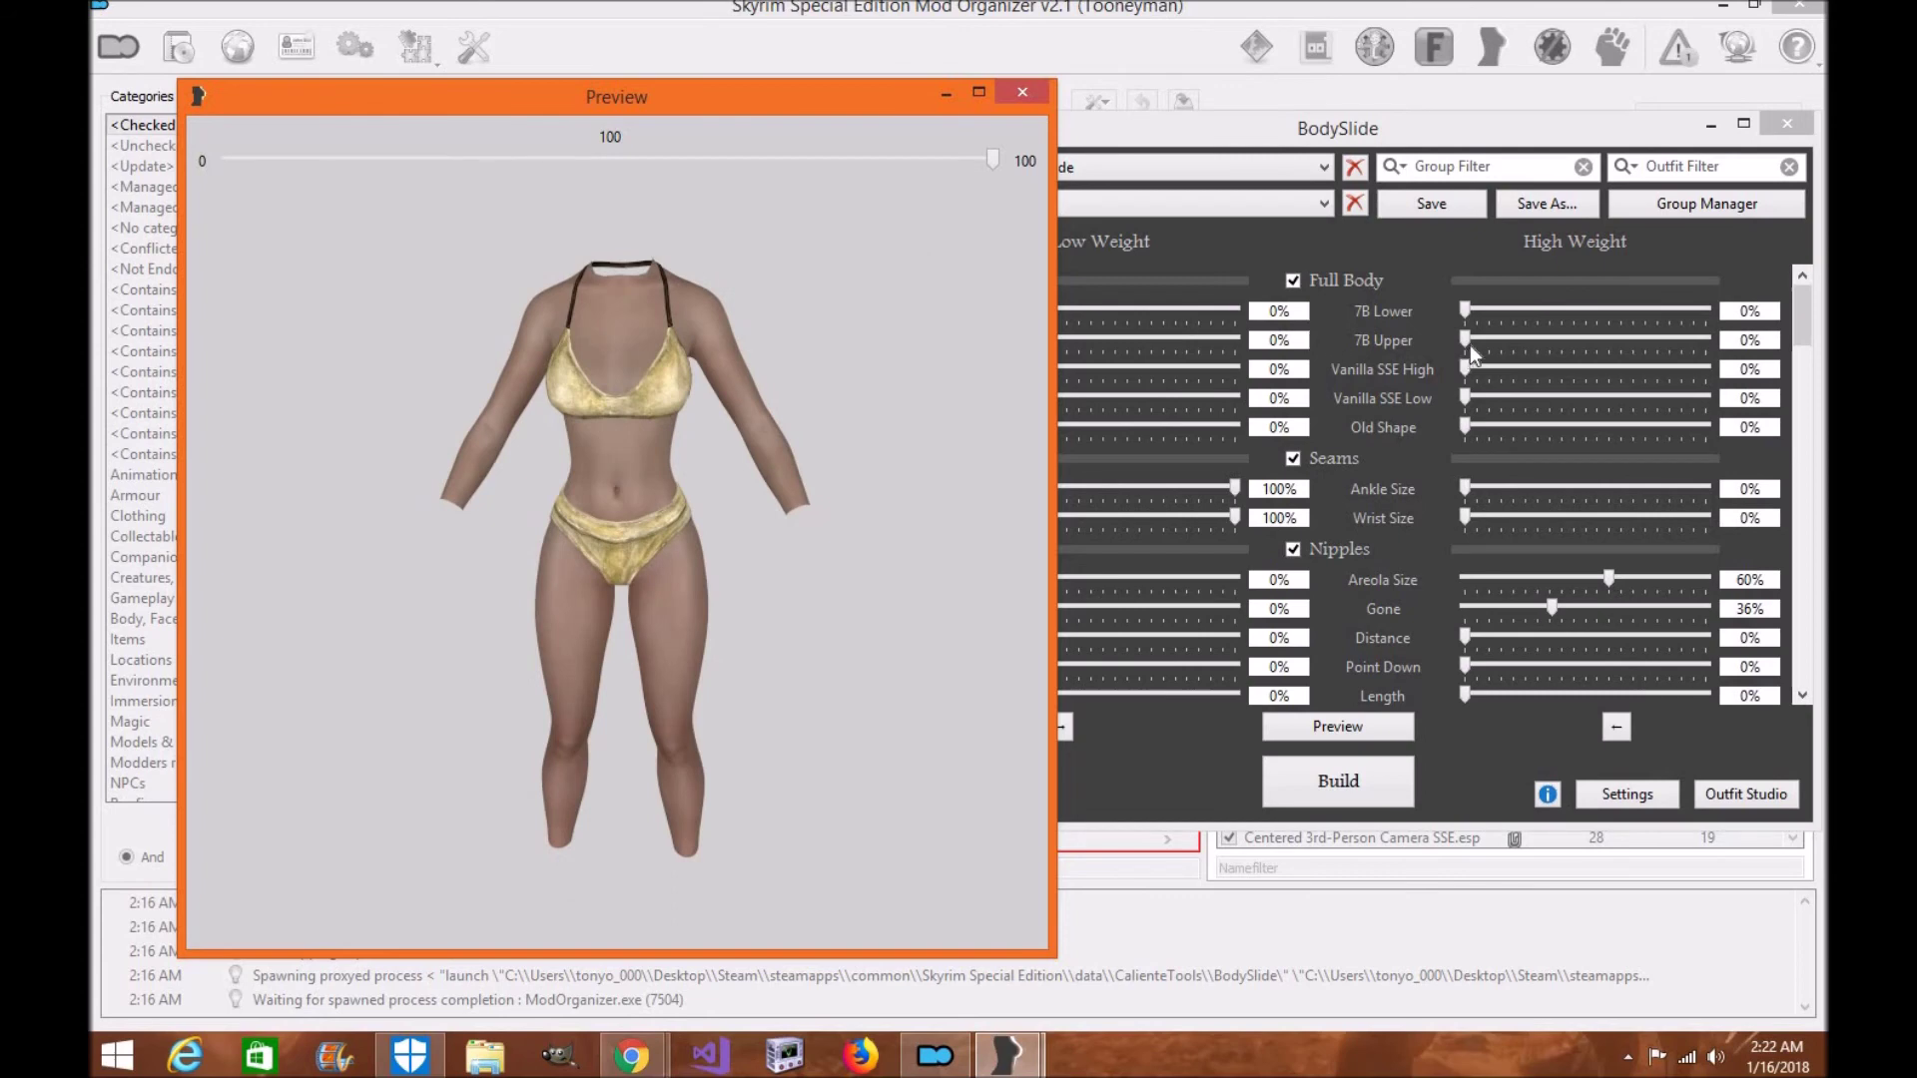
mouse_move(1466, 340)
left_mouse_down()
mouse_move(1709, 344)
mouse_move(1444, 335)
left_mouse_up()
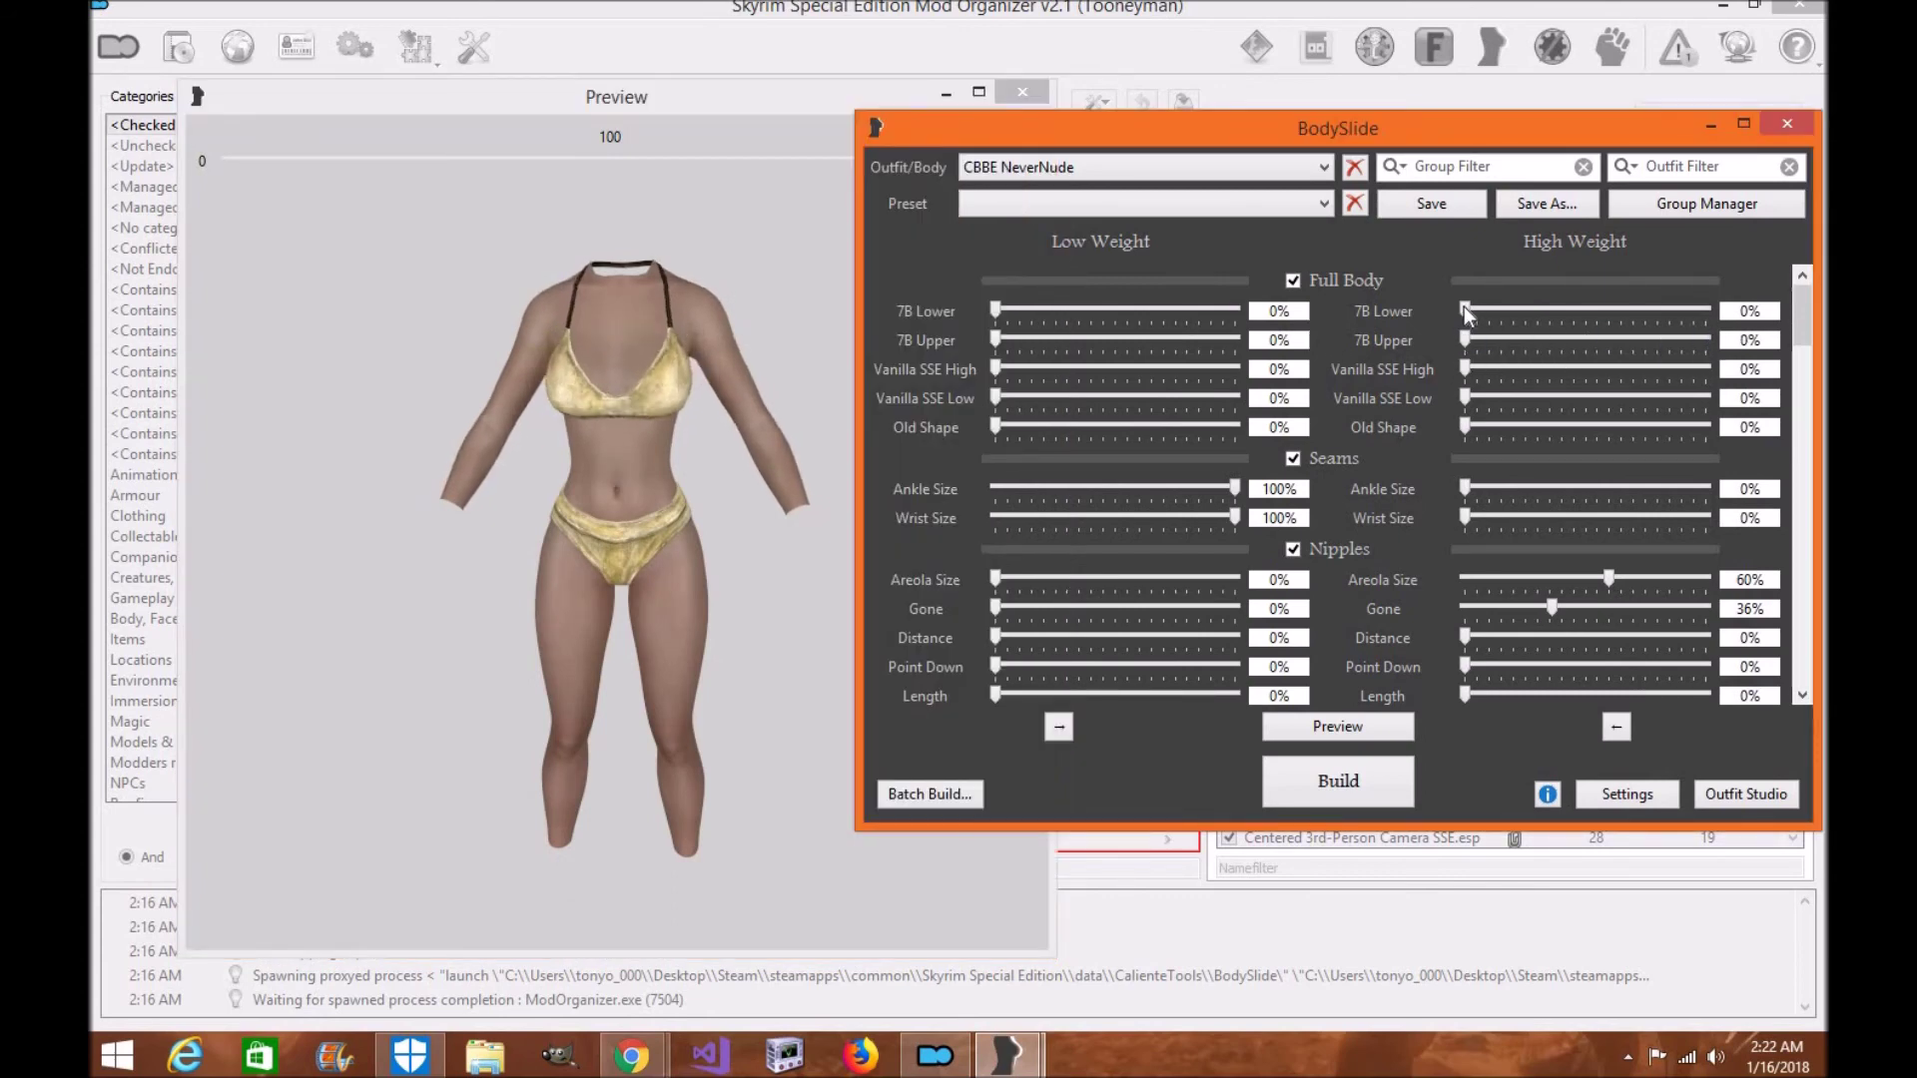
left_click_drag(1620, 308, 1454, 333)
- Examine the CBBE body's chest, waist and legs in the preview from different angles and distances
left_click(685, 452)
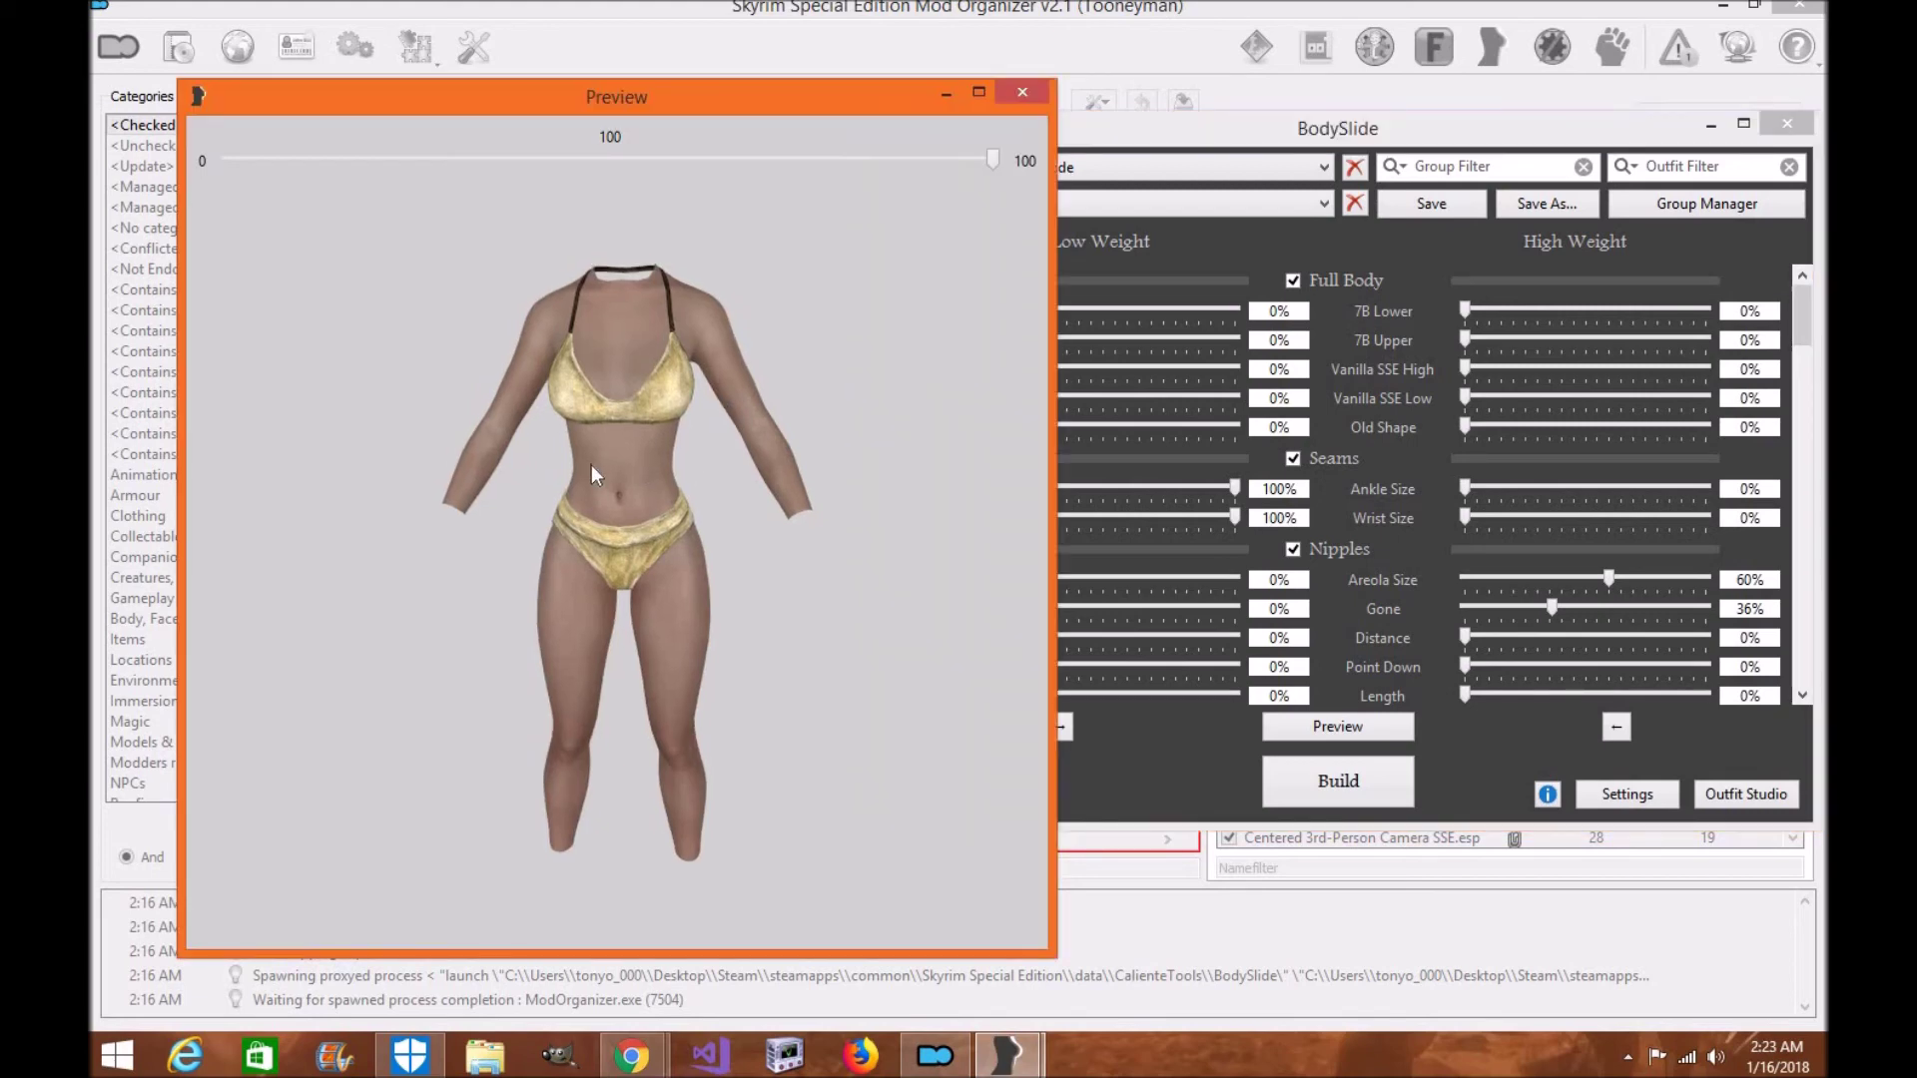
left_click_drag(591, 464, 716, 471)
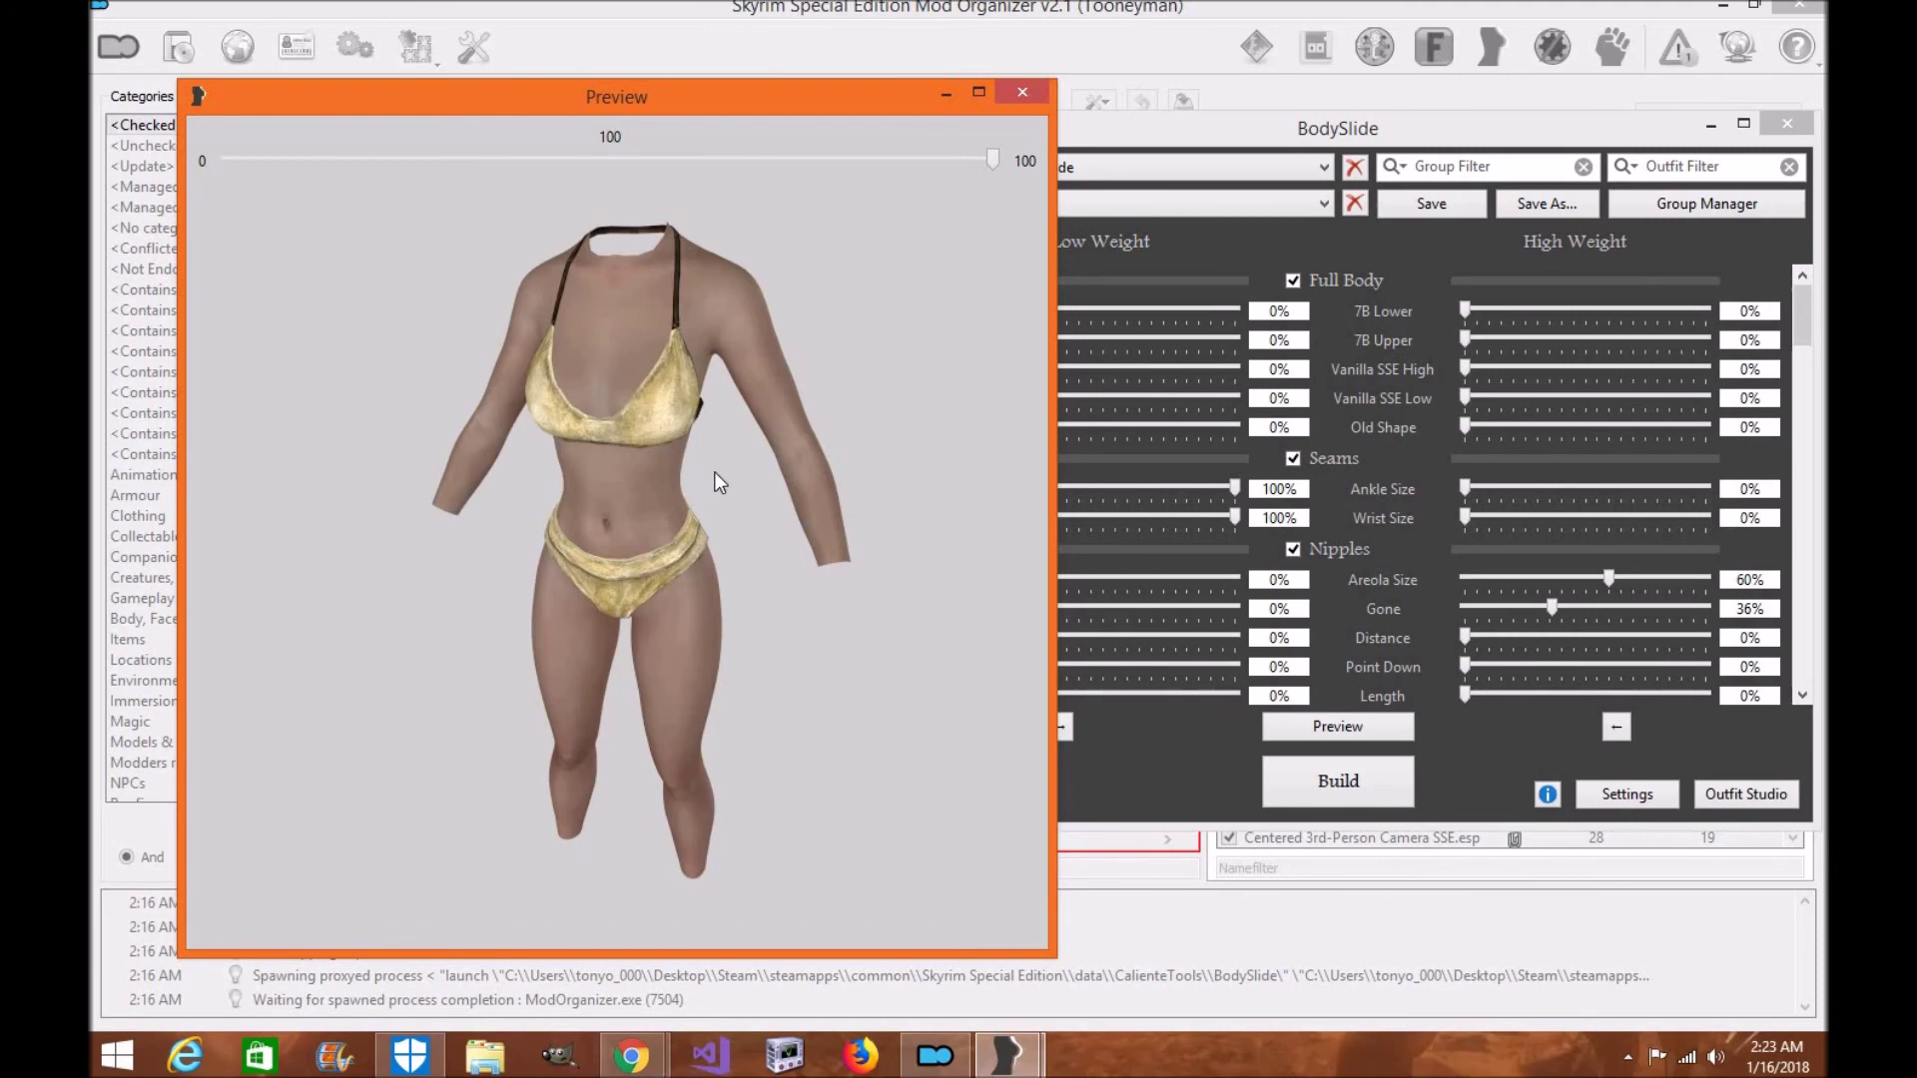
left_click_drag(714, 471, 775, 463)
scroll(774, 463, "up", 2)
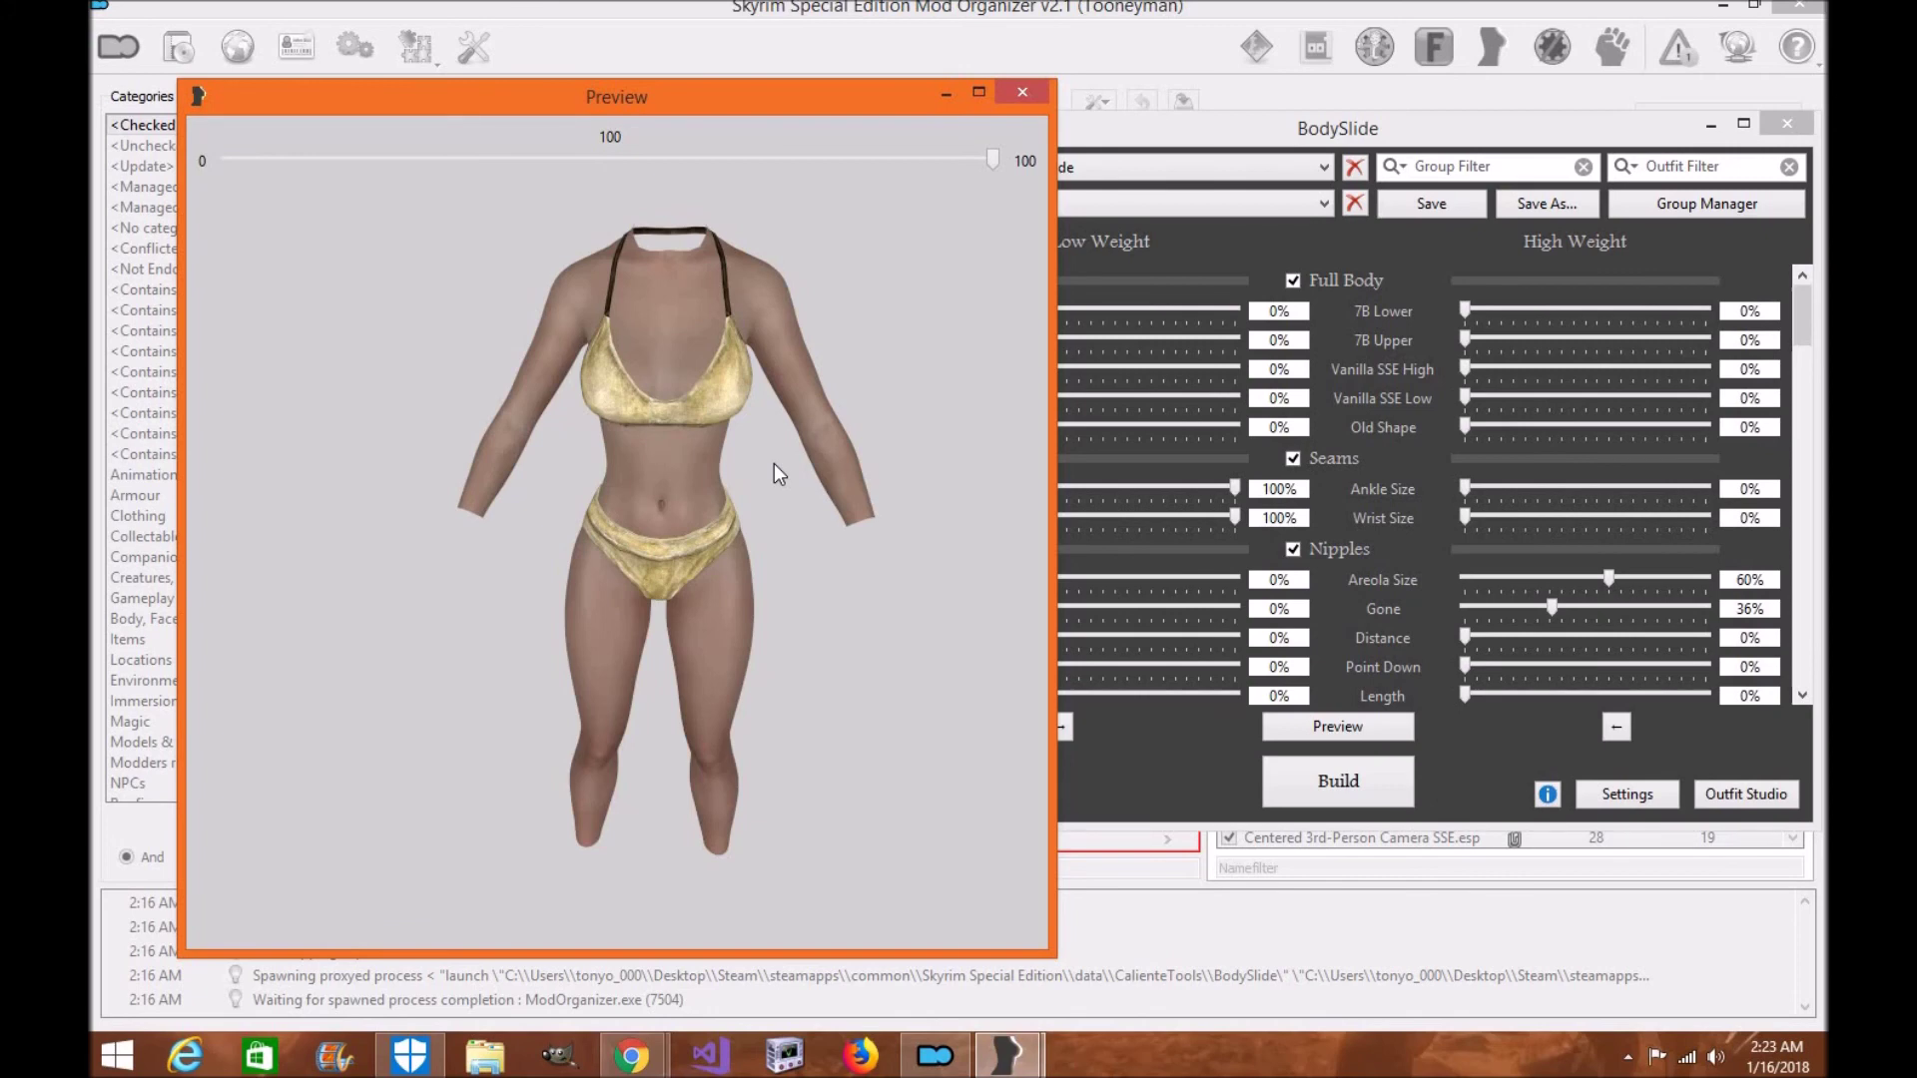
left_click_drag(461, 499, 824, 271)
scroll(801, 508, "up", 3)
scroll(823, 272, "down", 3)
- Close the CBBE preview, choose the Male Body Nevernude body and open its preview
left_click(1022, 92)
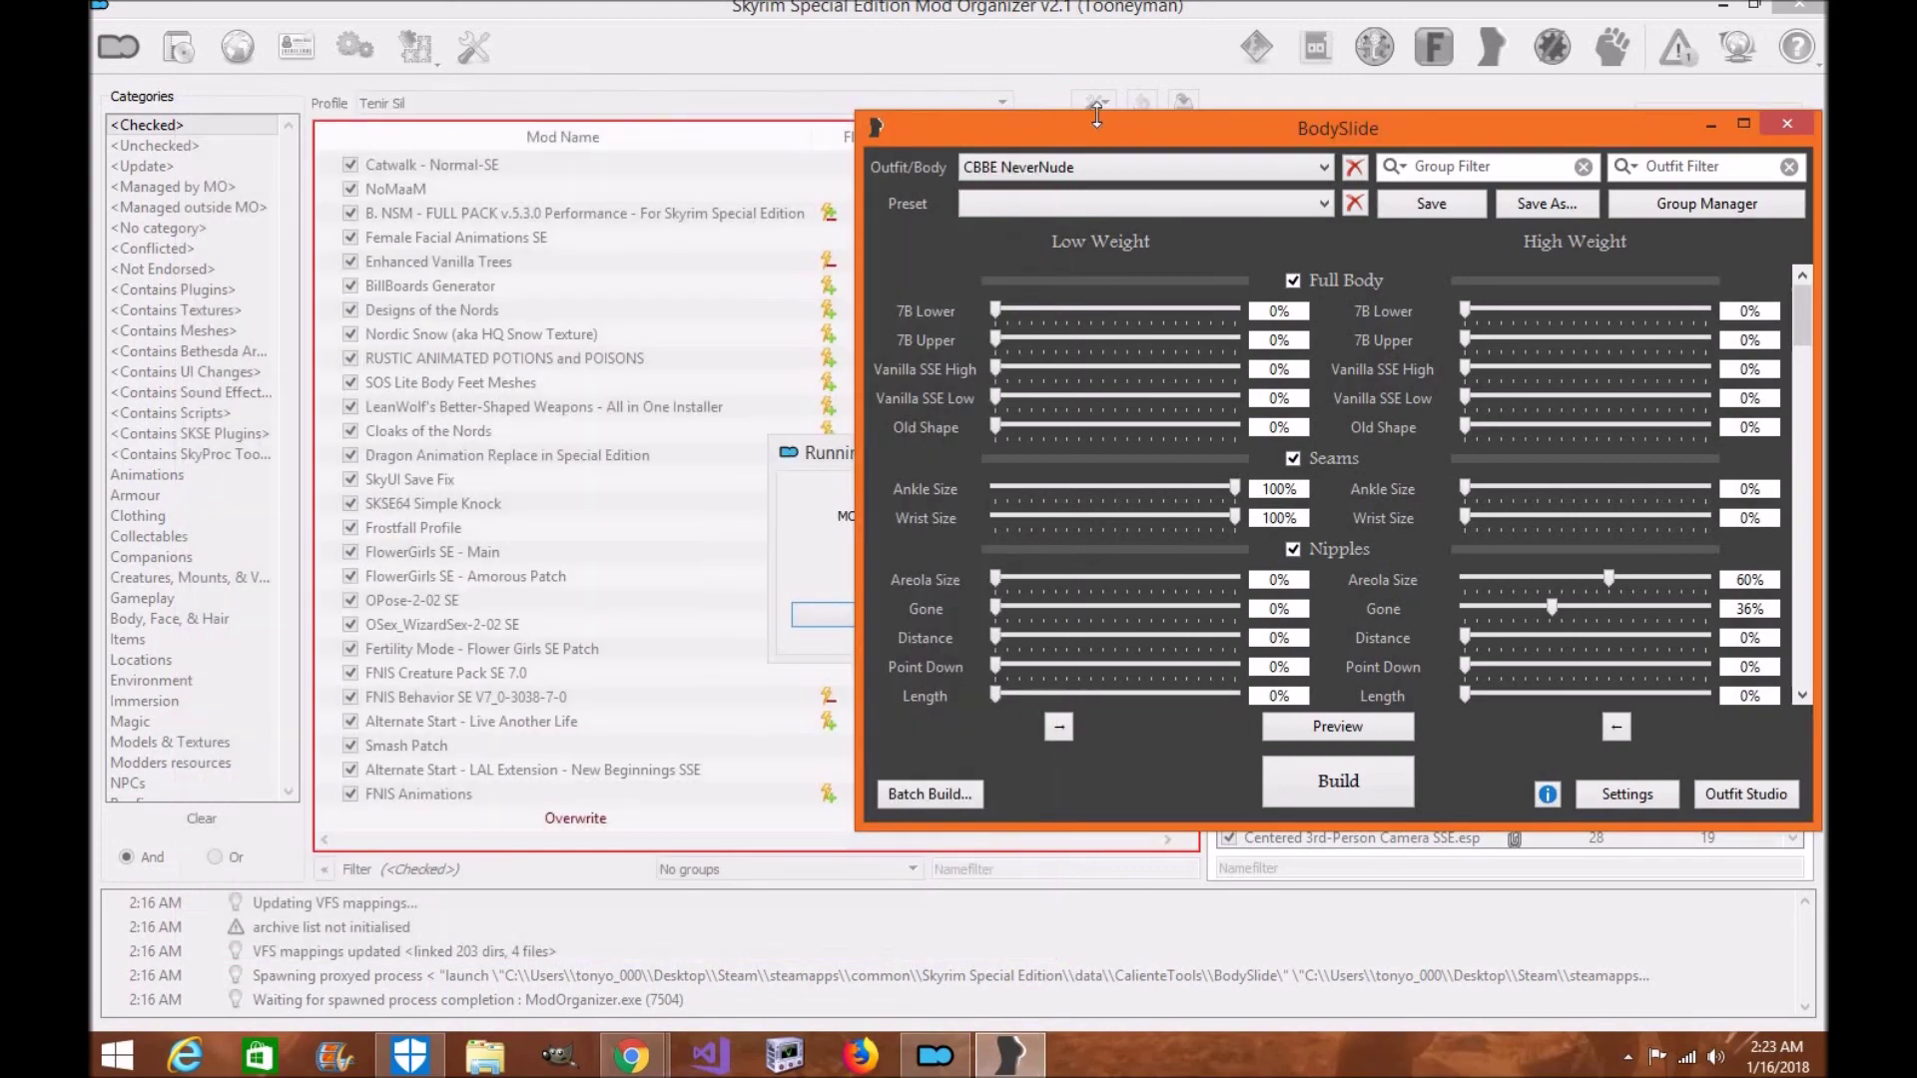
left_click_drag(1038, 118, 837, 120)
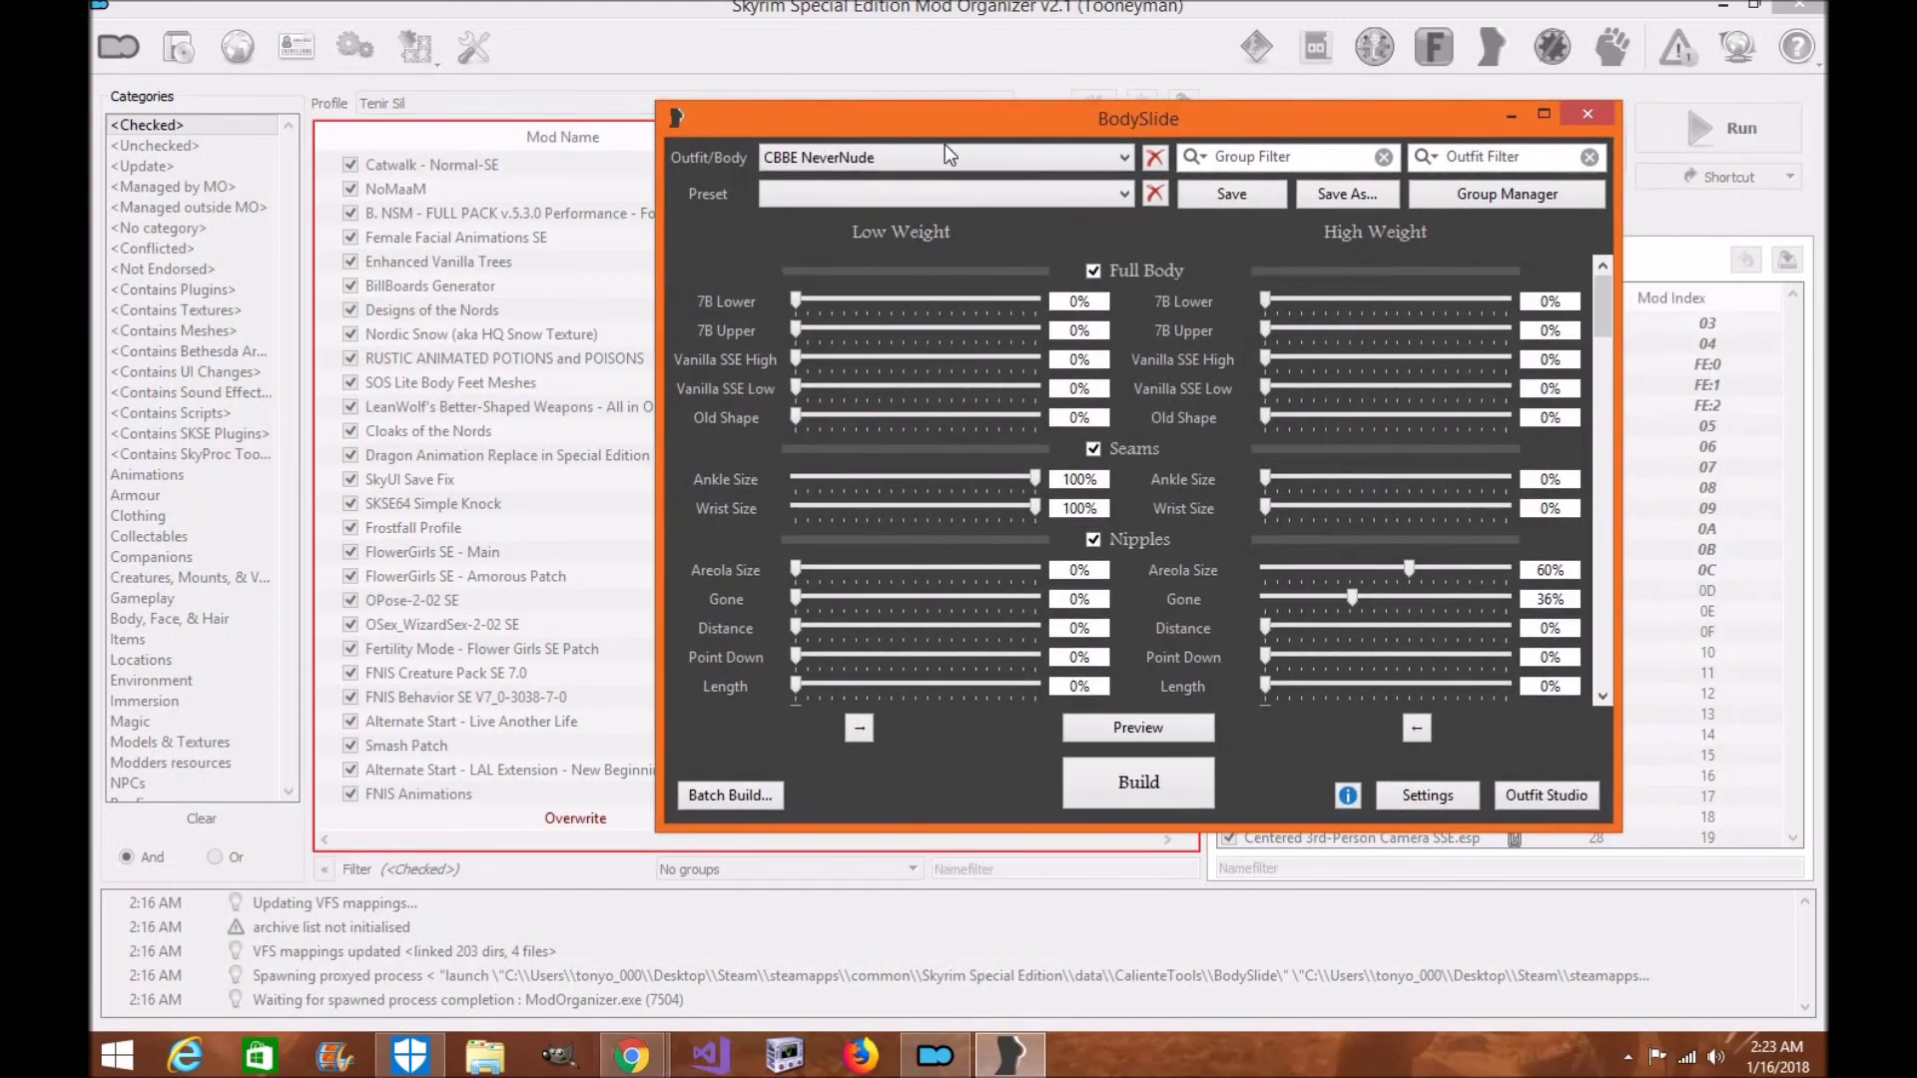
left_click(945, 152)
scroll(936, 195, "up", 3)
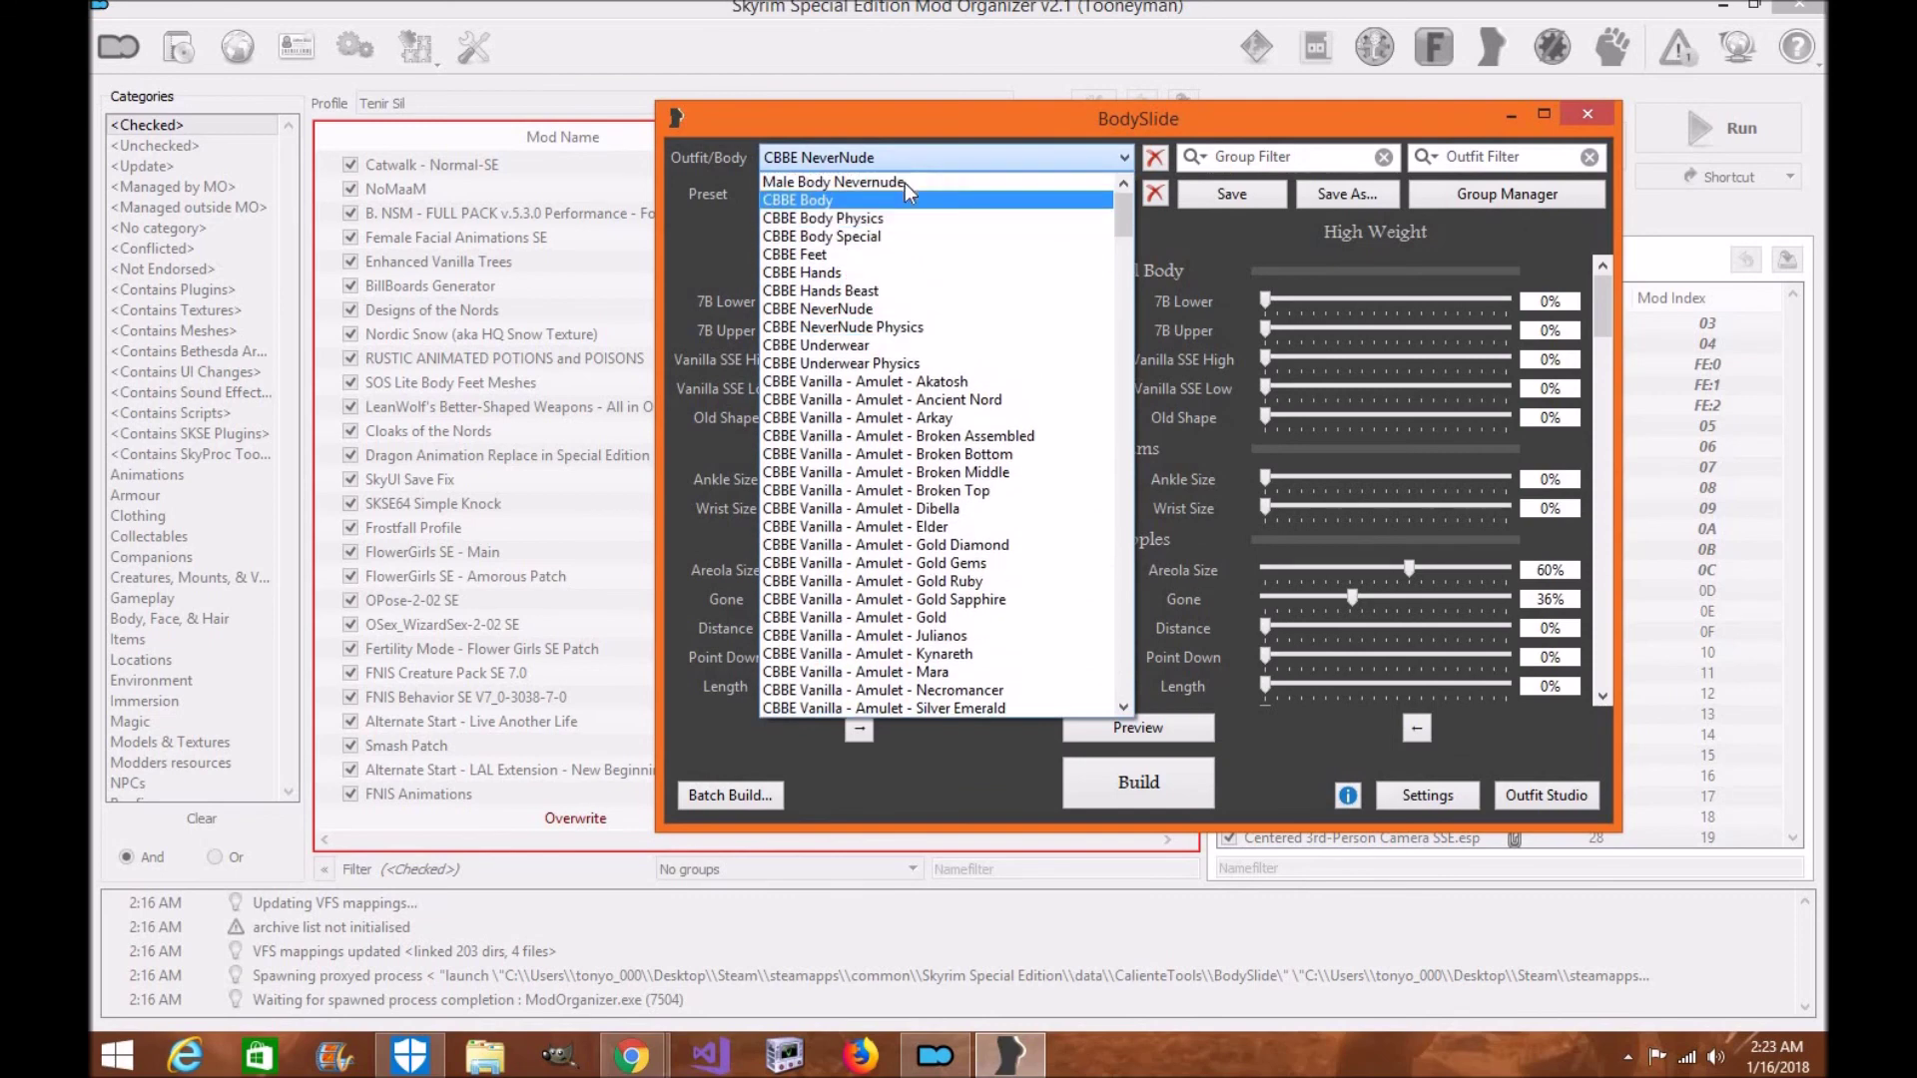
left_click(905, 183)
left_click(1138, 726)
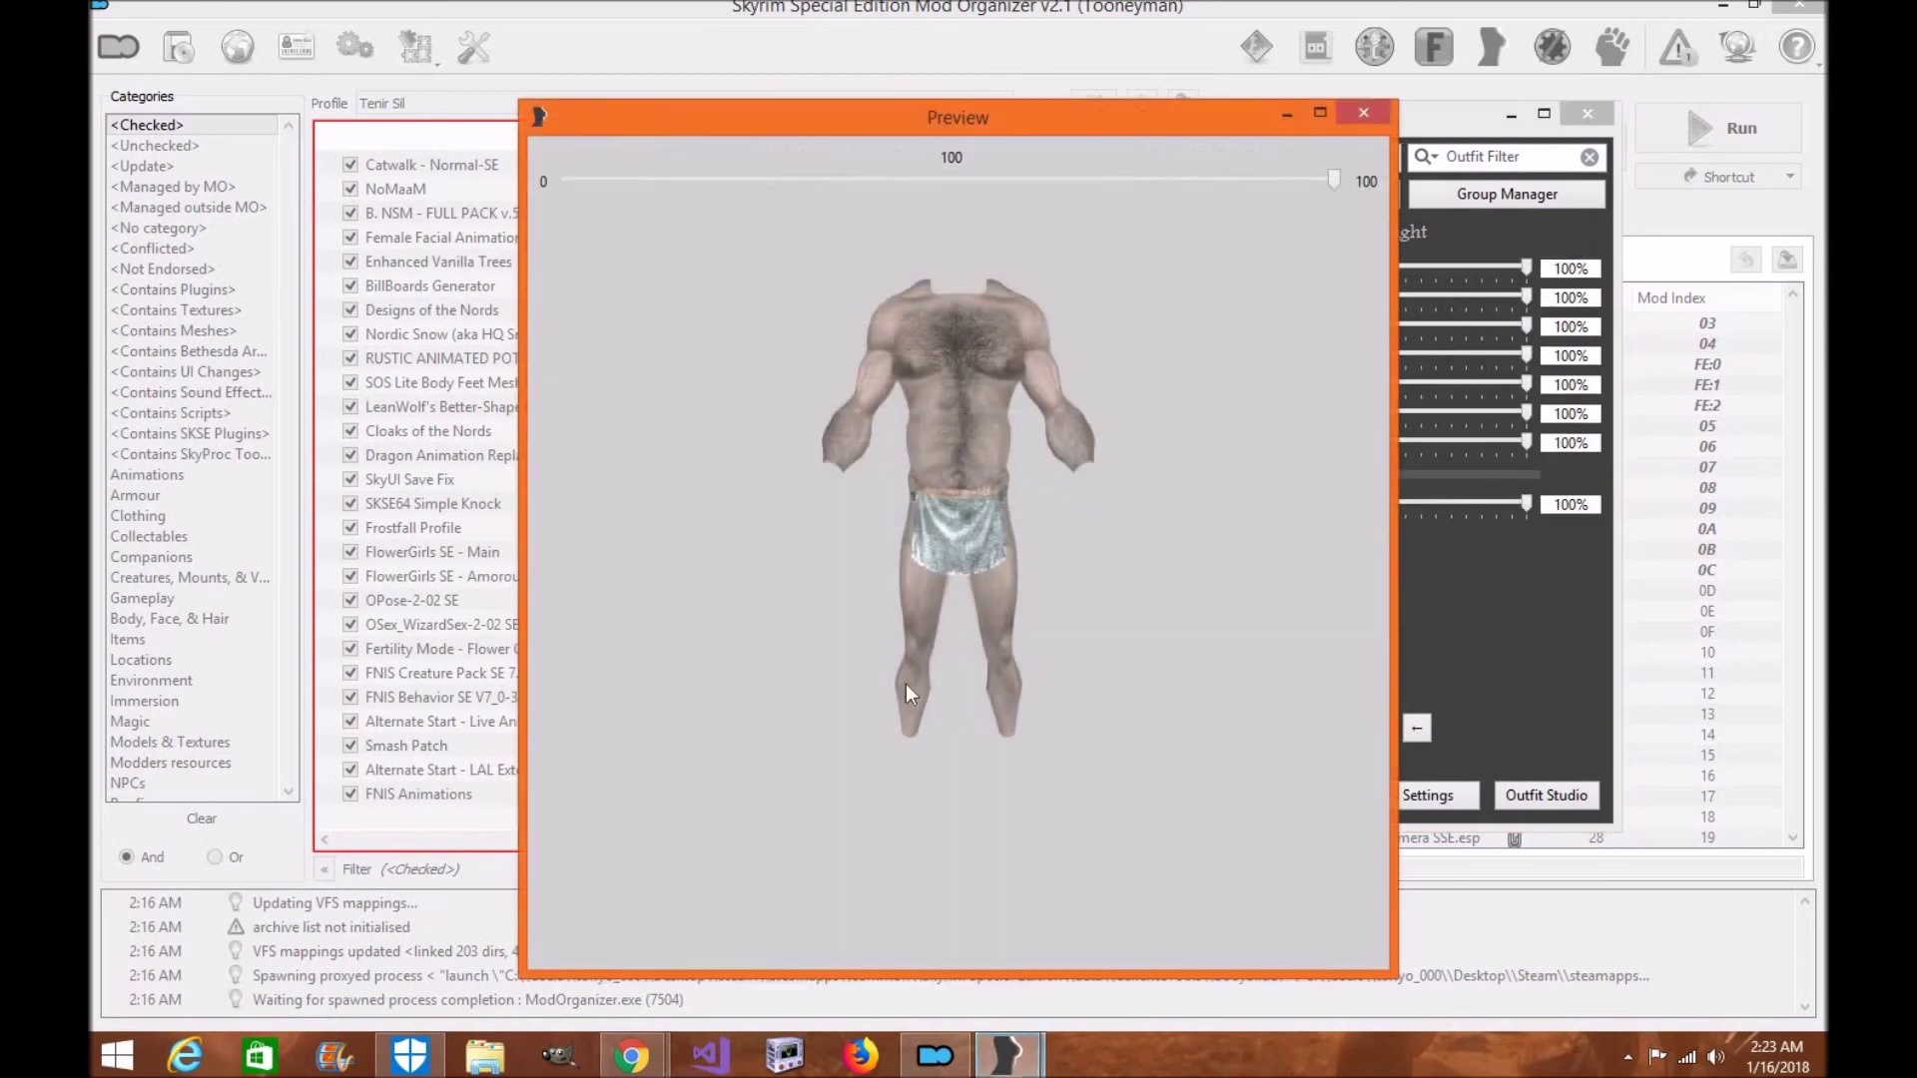
- Move the Preview window away from the high-weight sliders and examine the male body from several angles
left_click_drag(906, 685, 1121, 684)
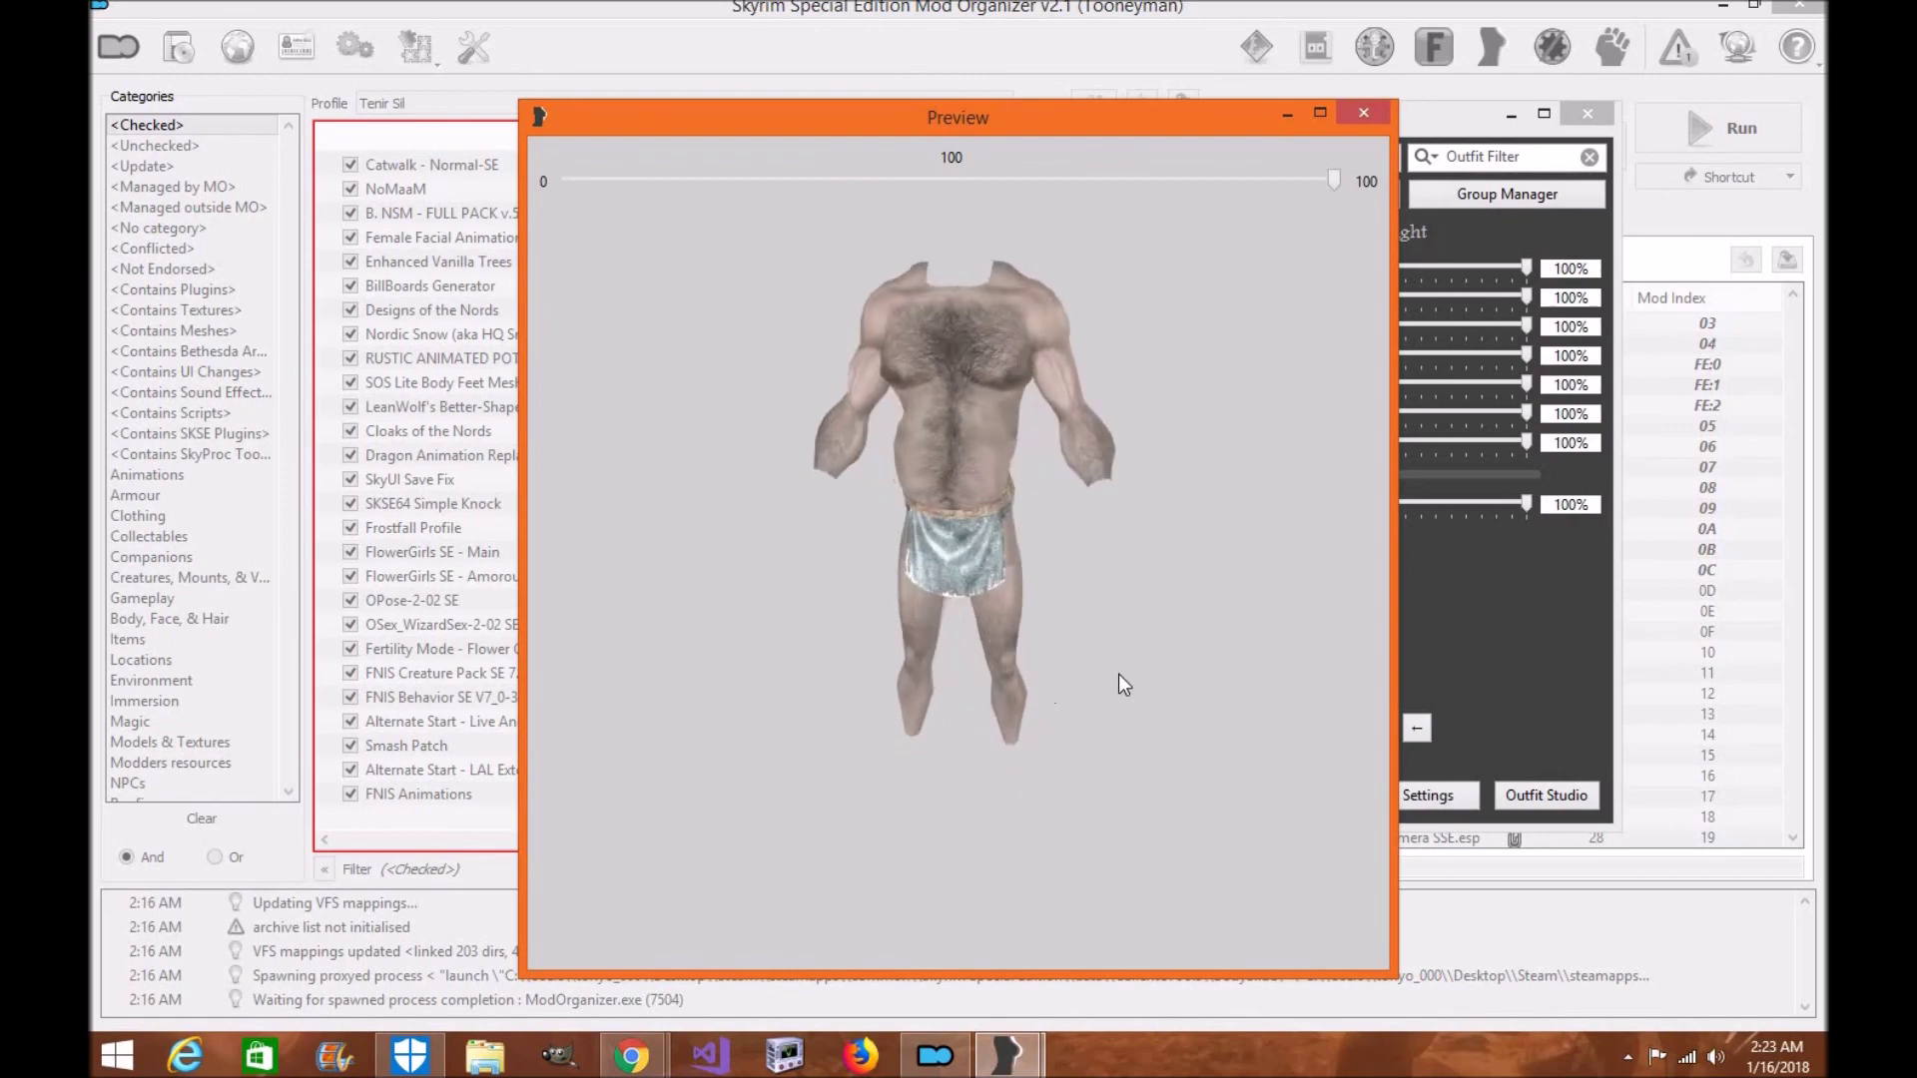
left_click_drag(970, 104, 787, 83)
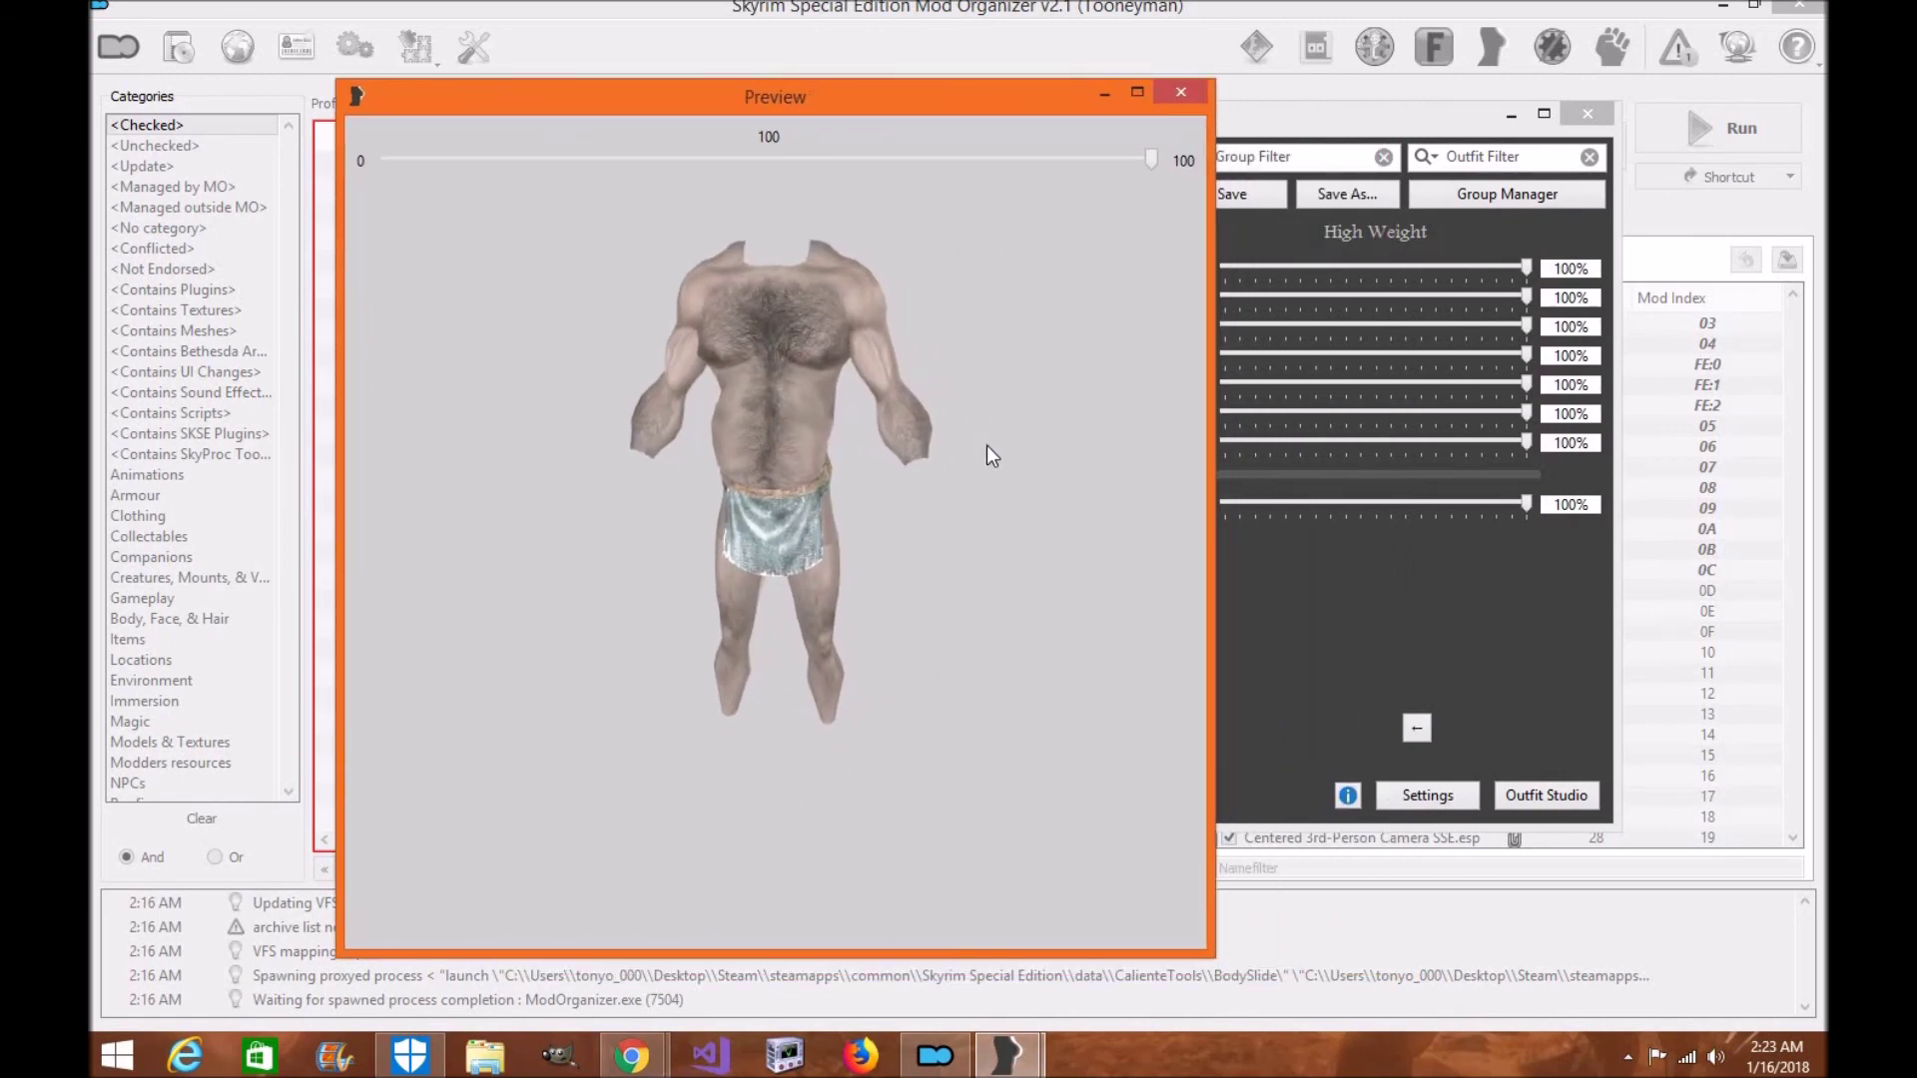
left_click_drag(986, 447, 1205, 126)
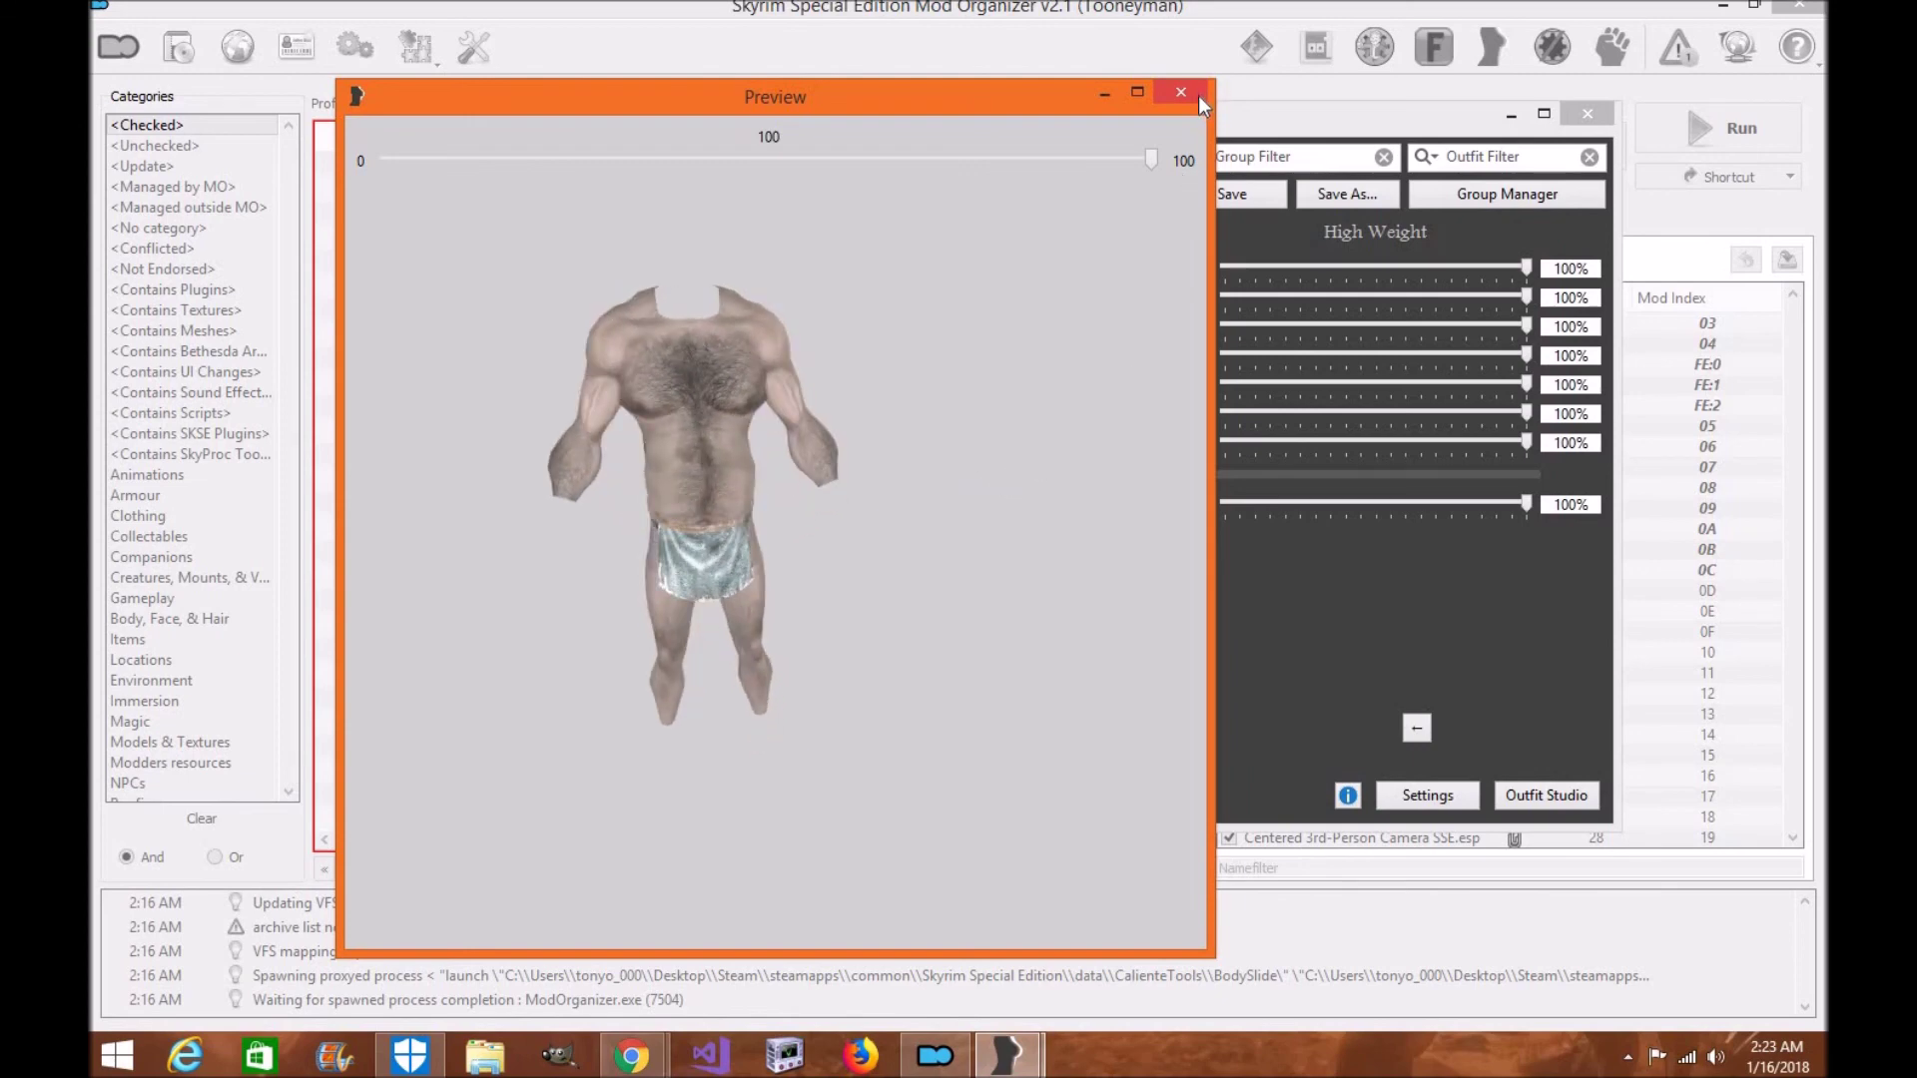